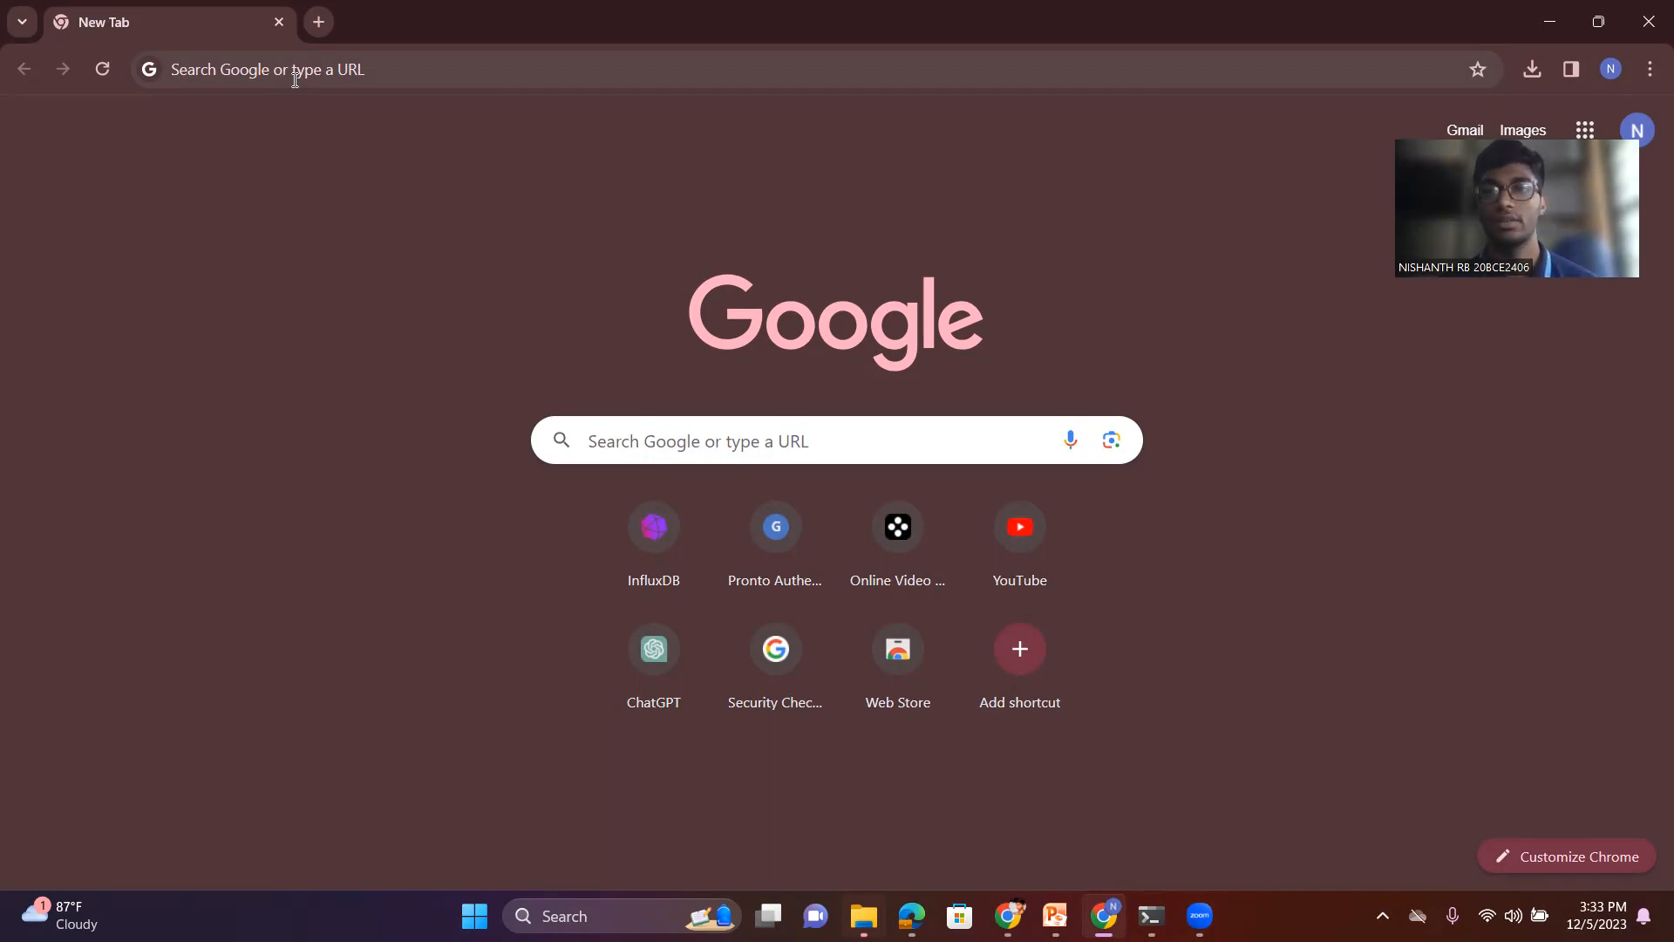
- Open the local Grafana home page at localhost:3000
left_click(295, 79)
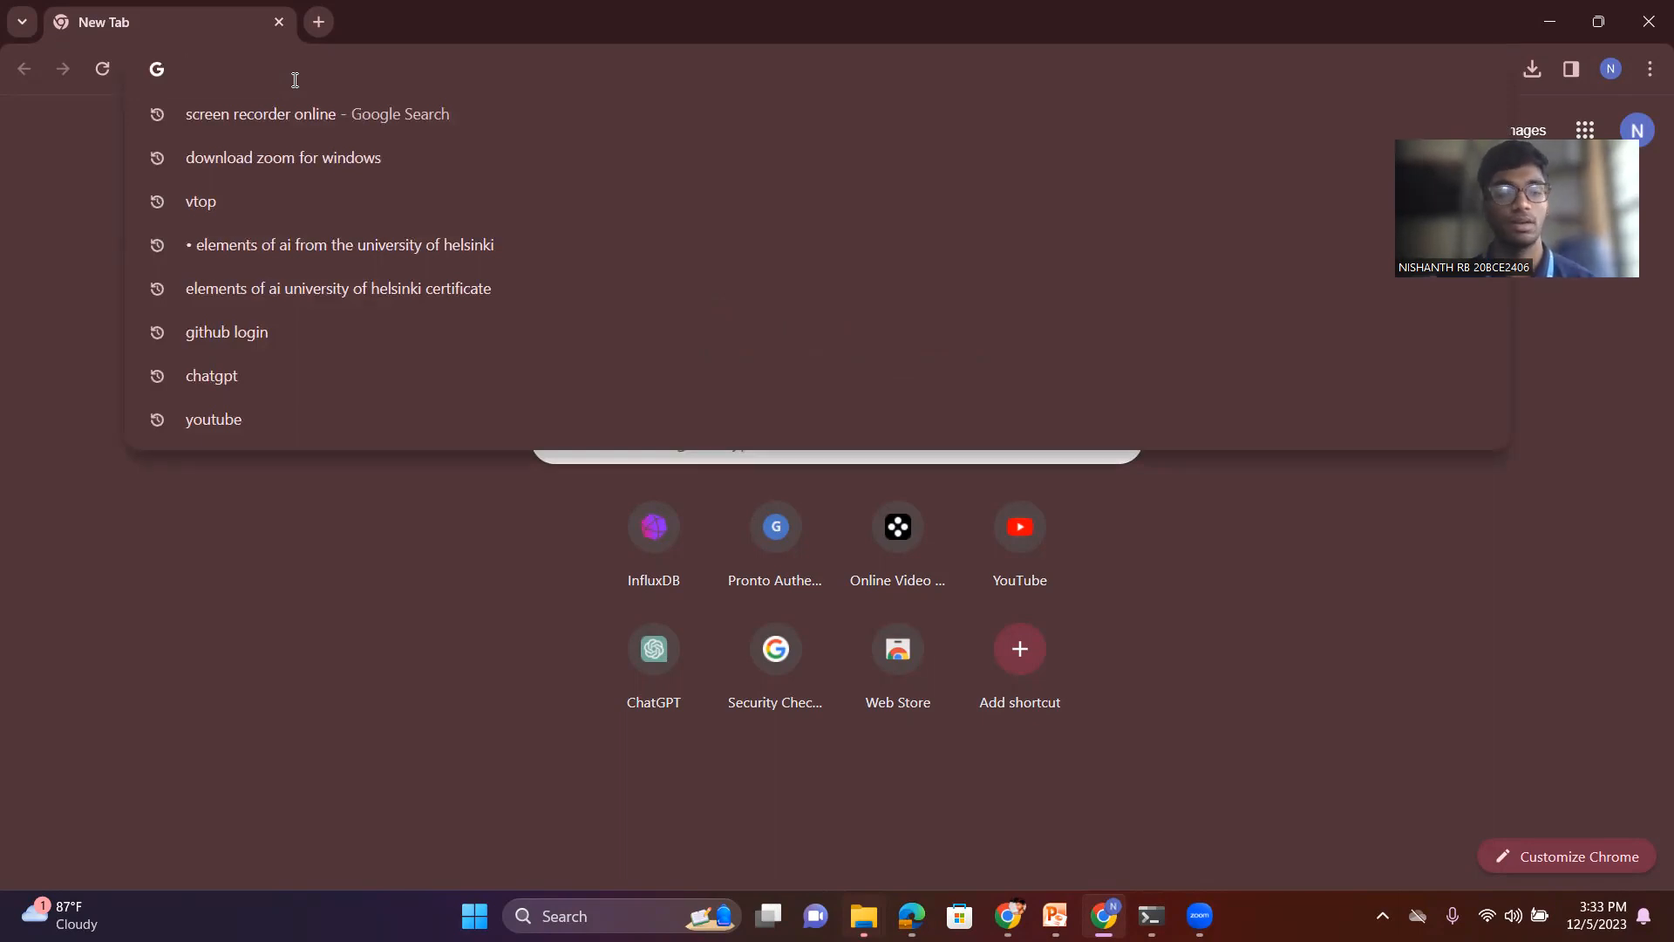
type("la")
key("BackSpace")
type("ocalhost")
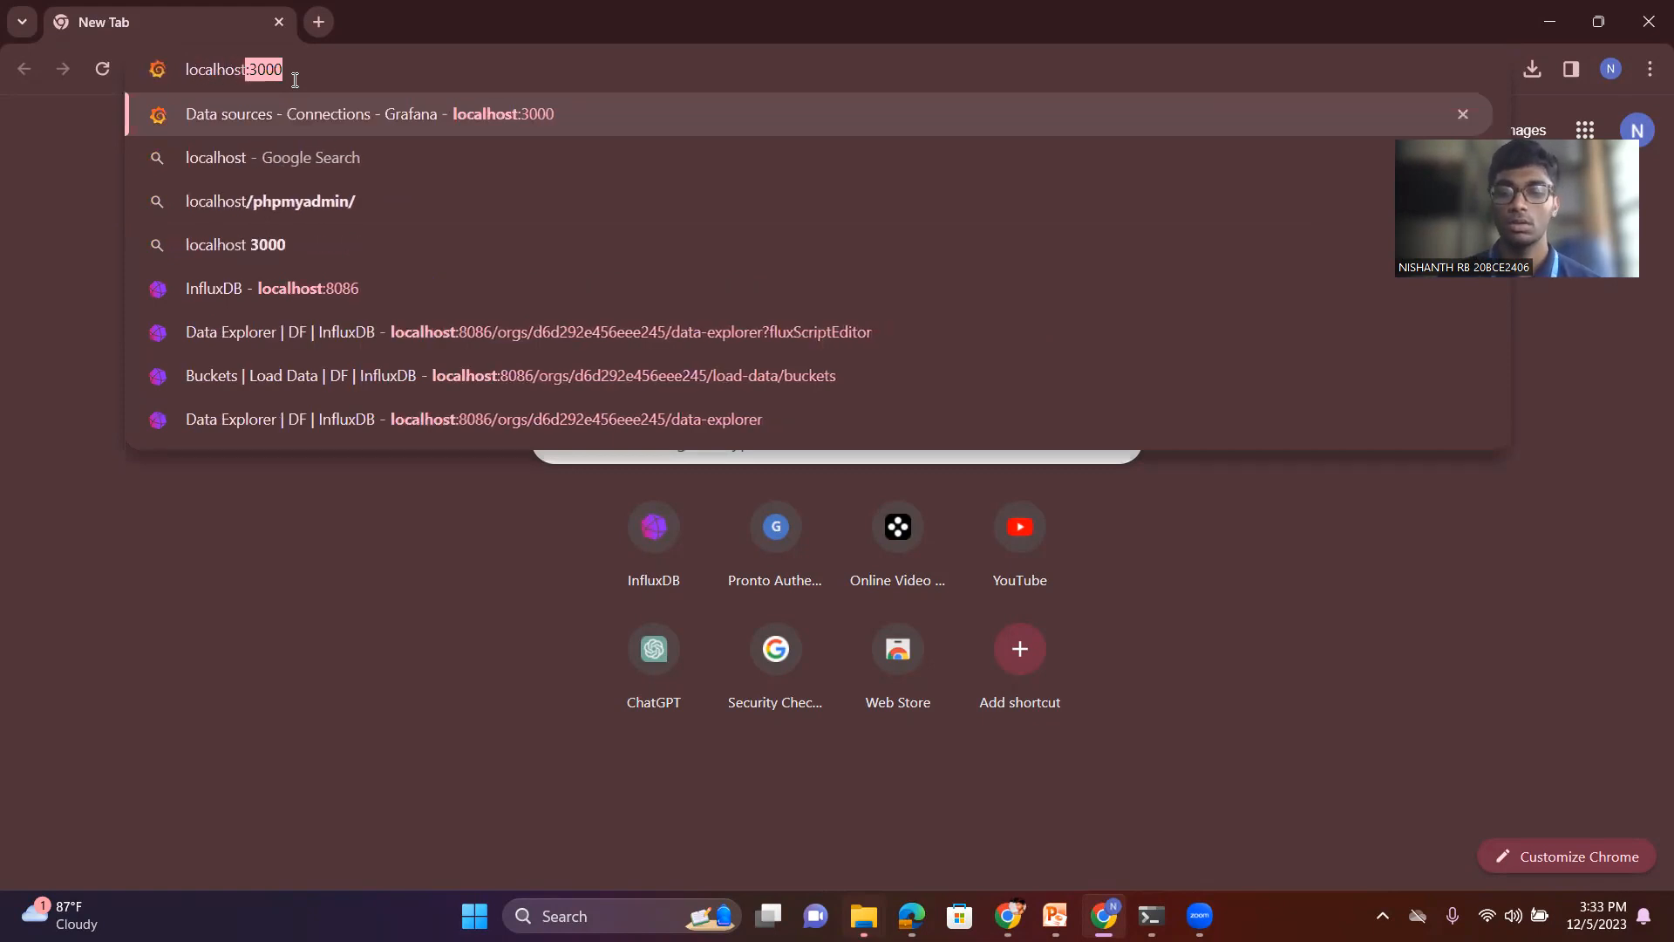
type(":3000")
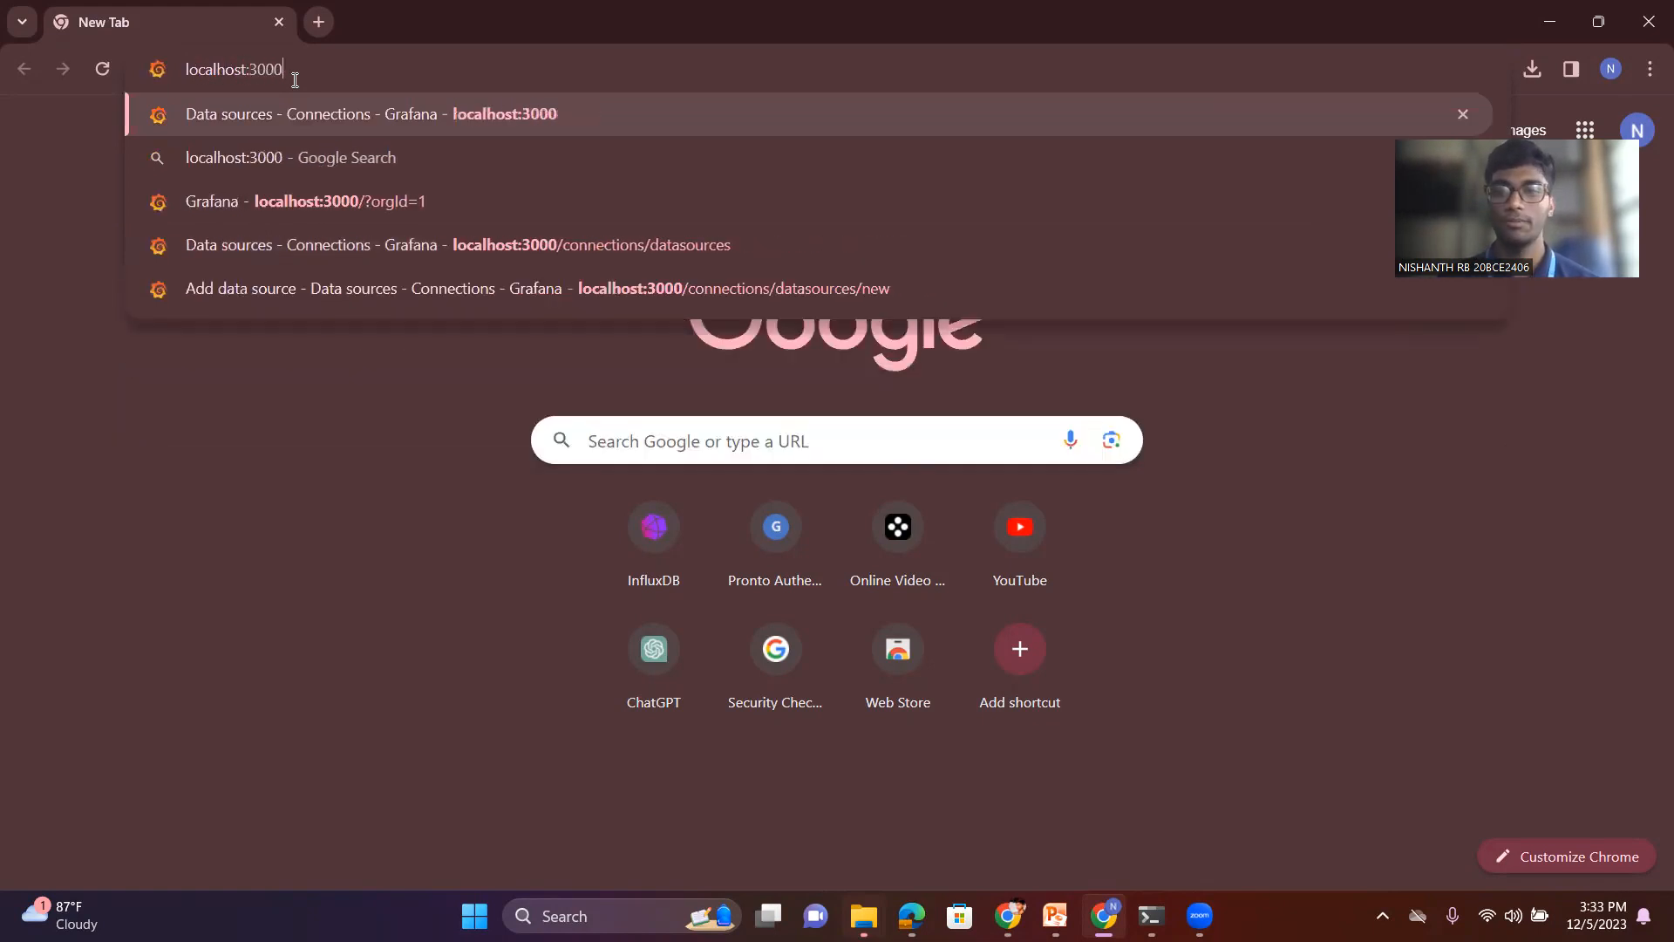
key("Return")
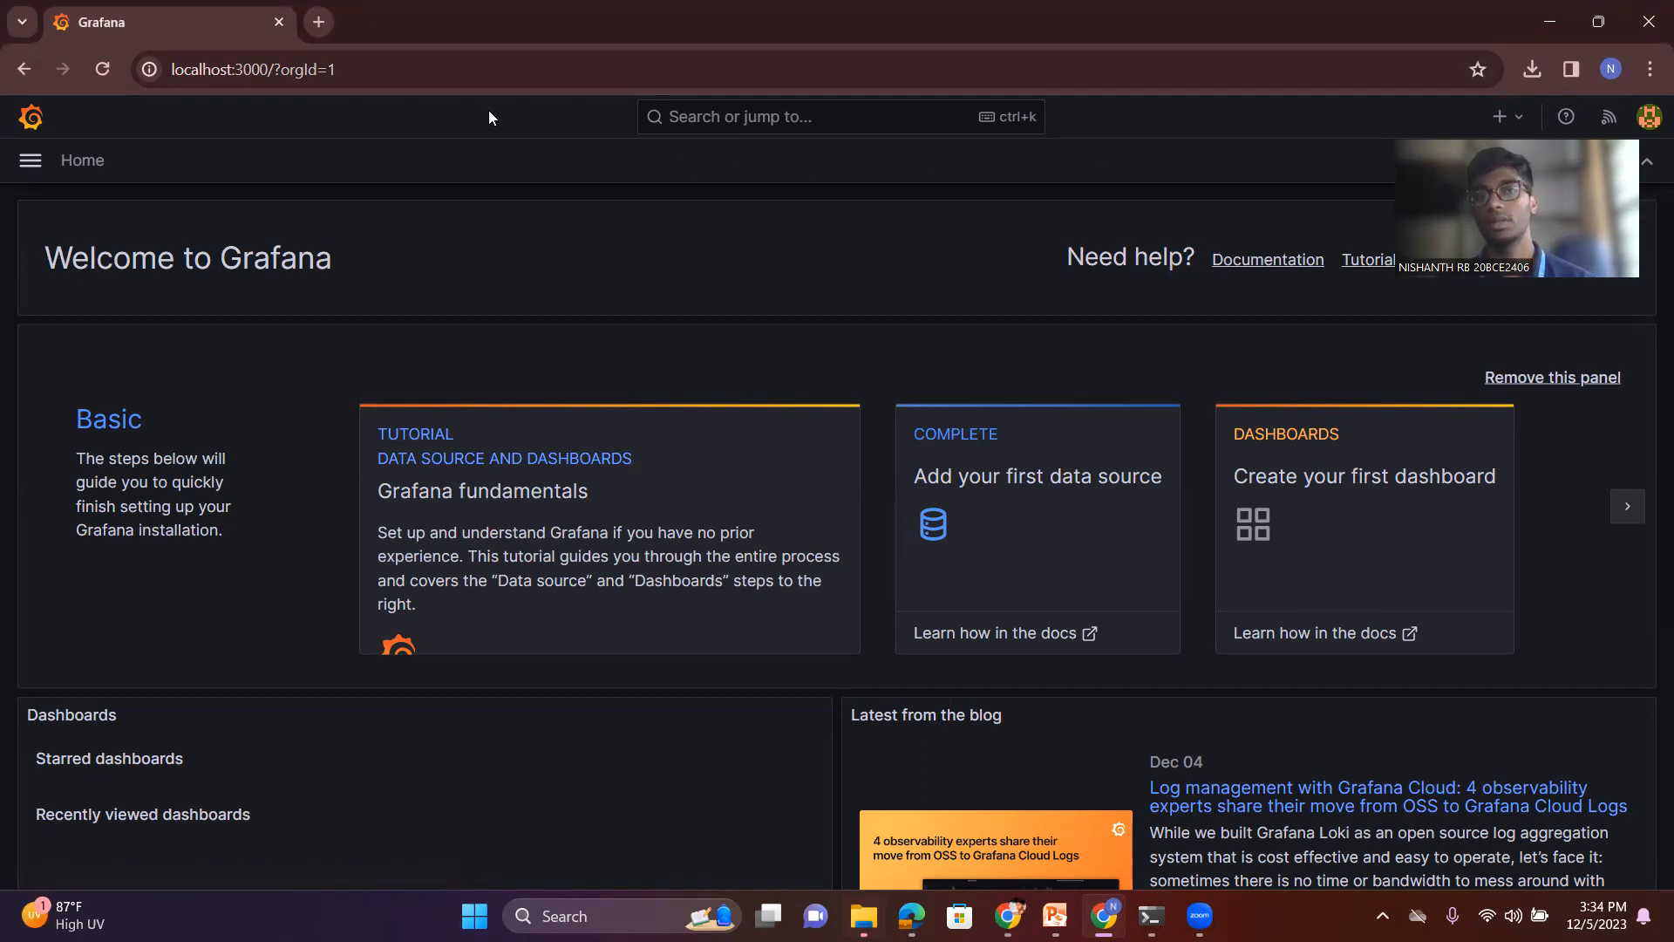
- Open the local InfluxDB page at localhost:8086 in a new browser tab
left_click(318, 22)
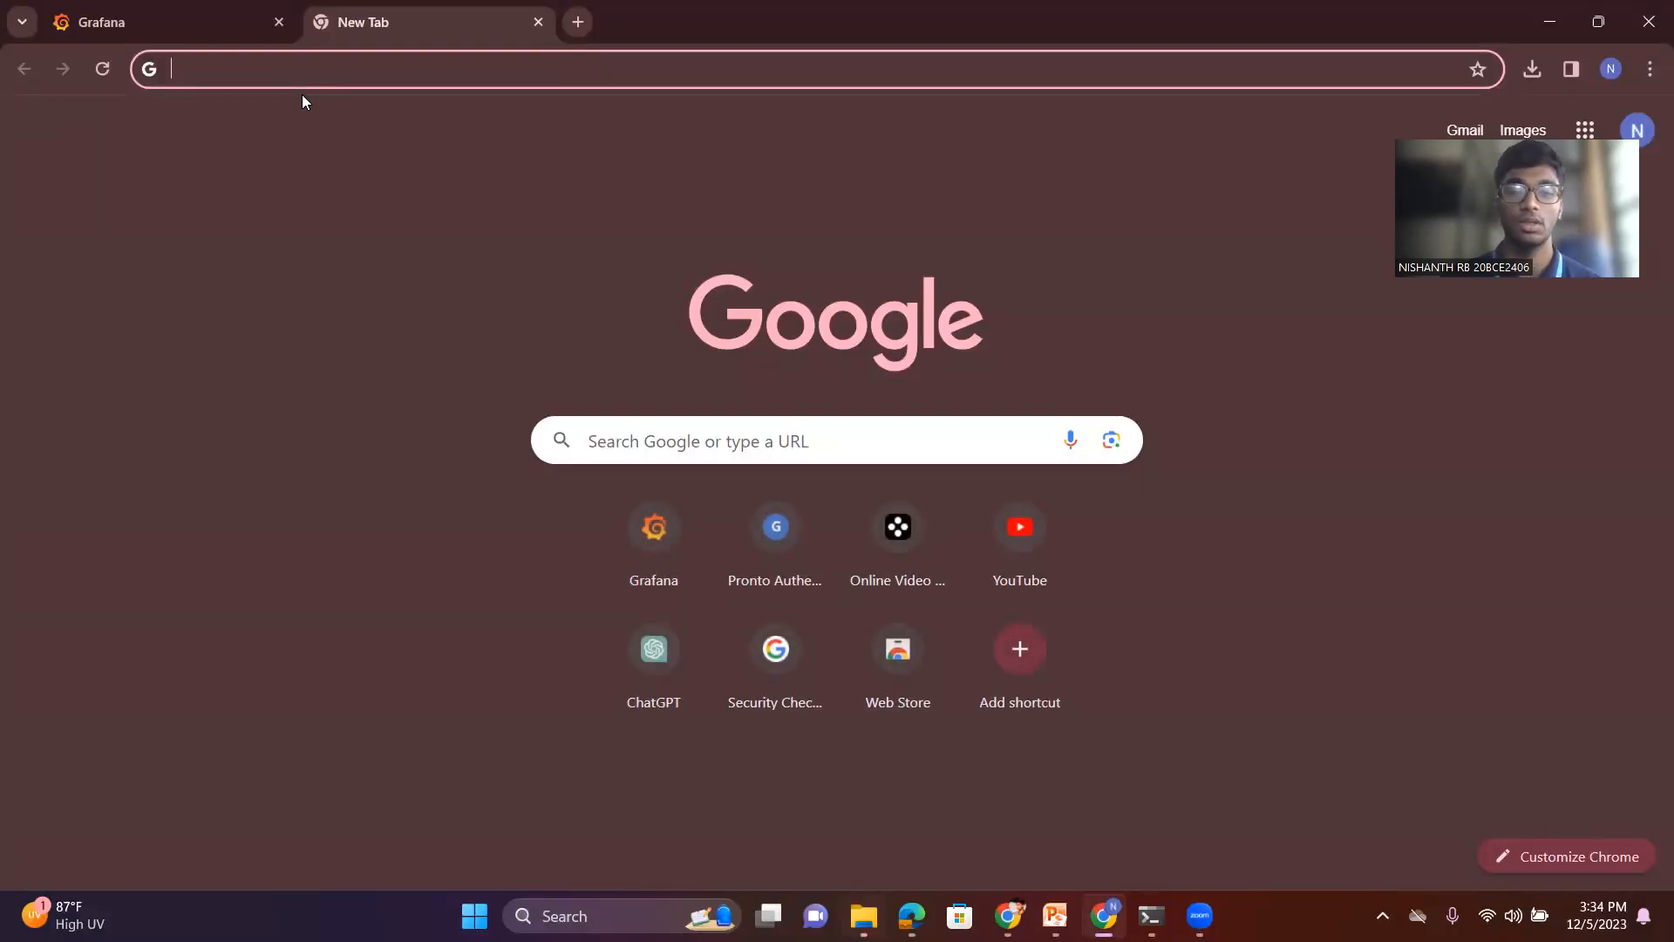
type("localh")
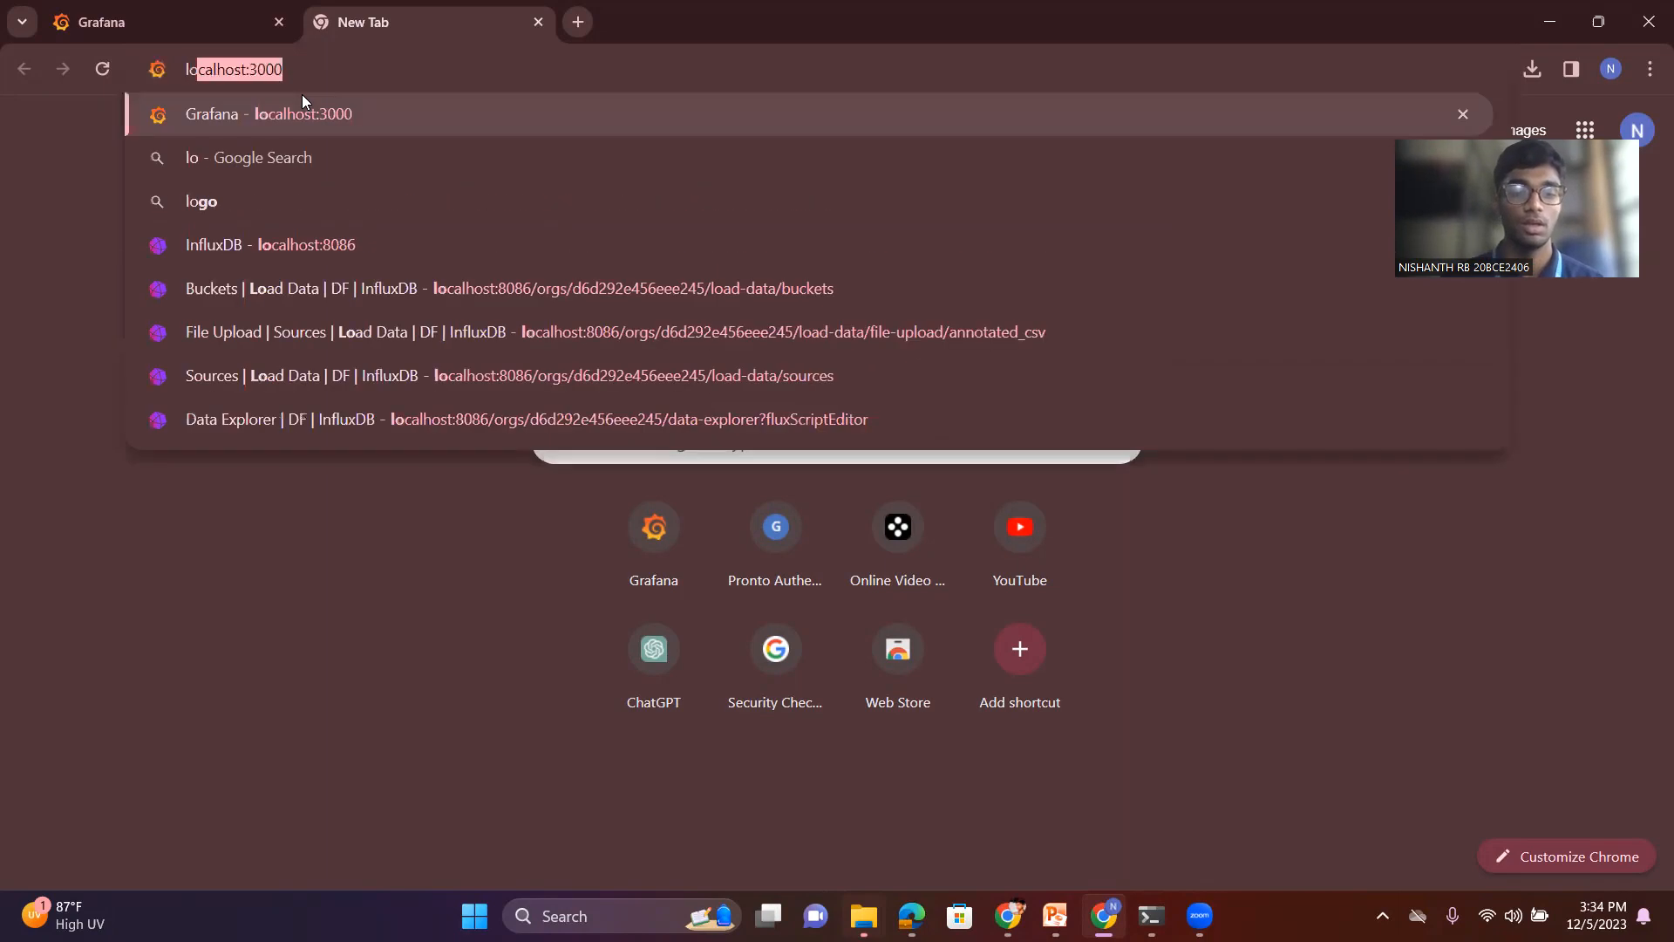
type("os")
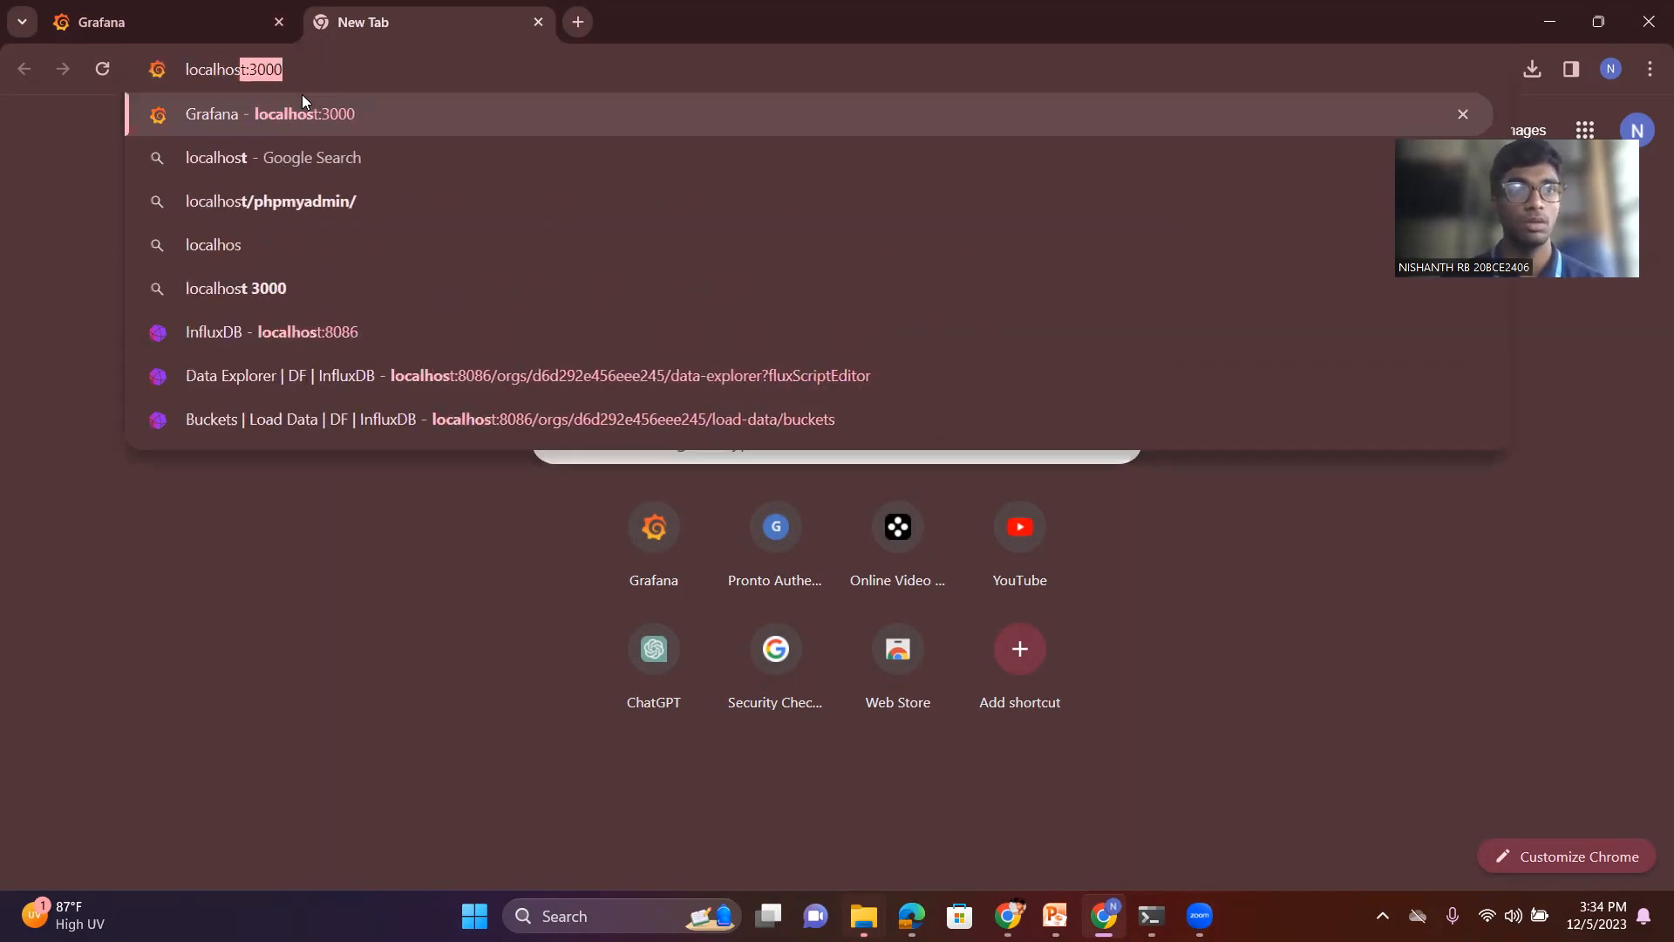
type("t")
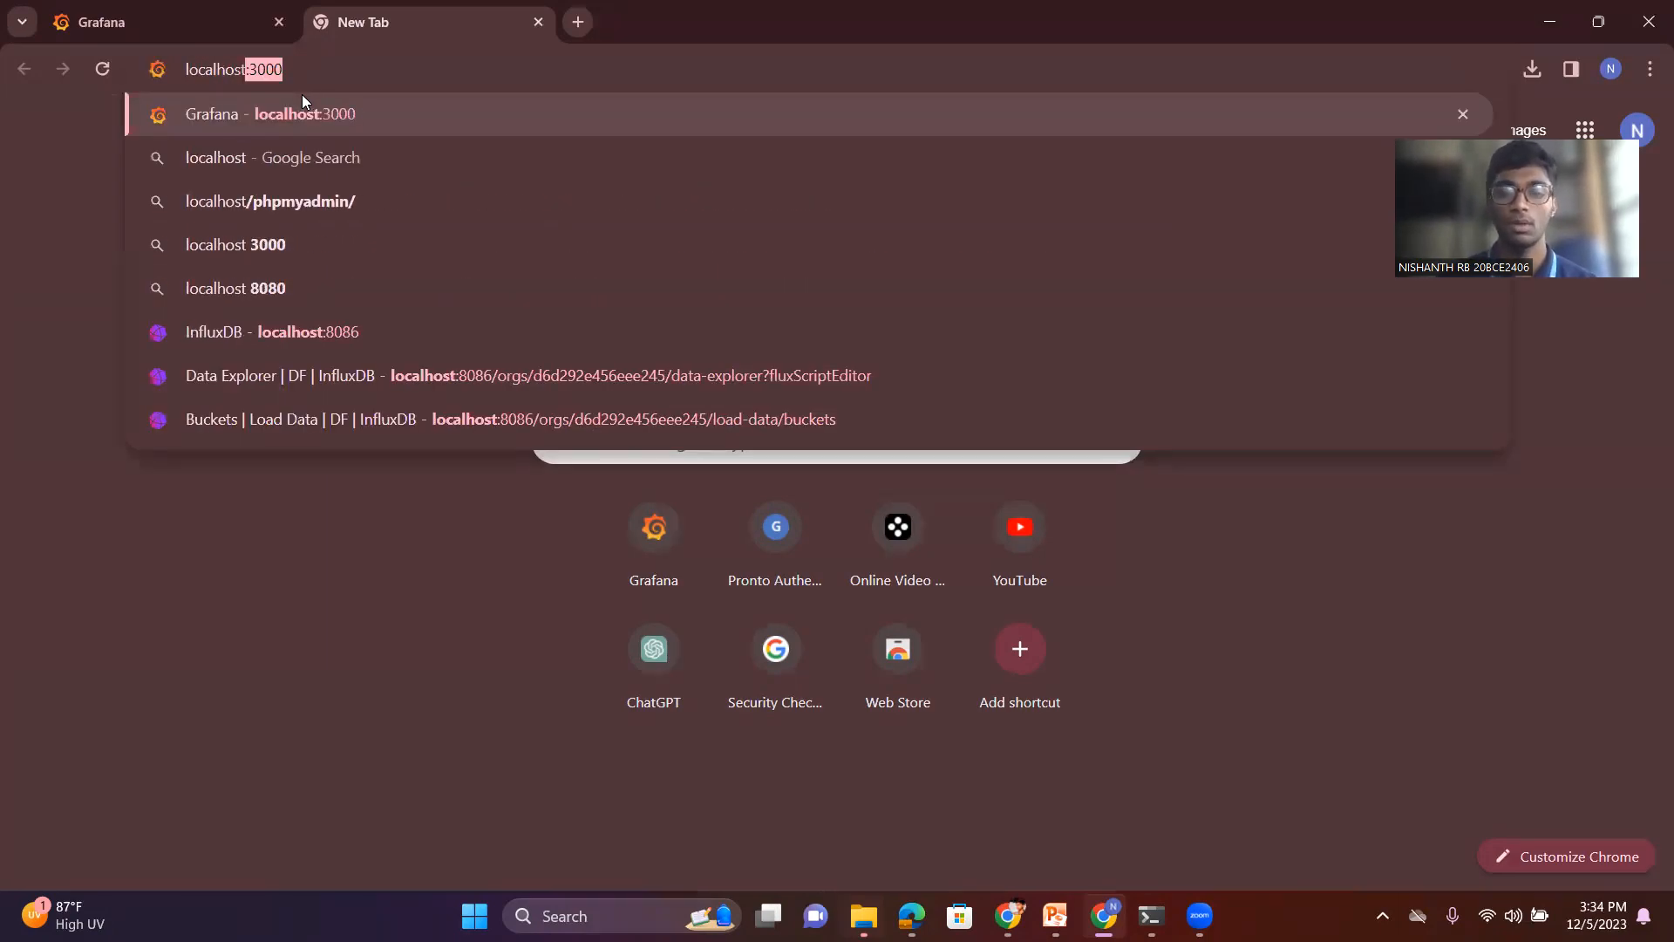
type(":8086")
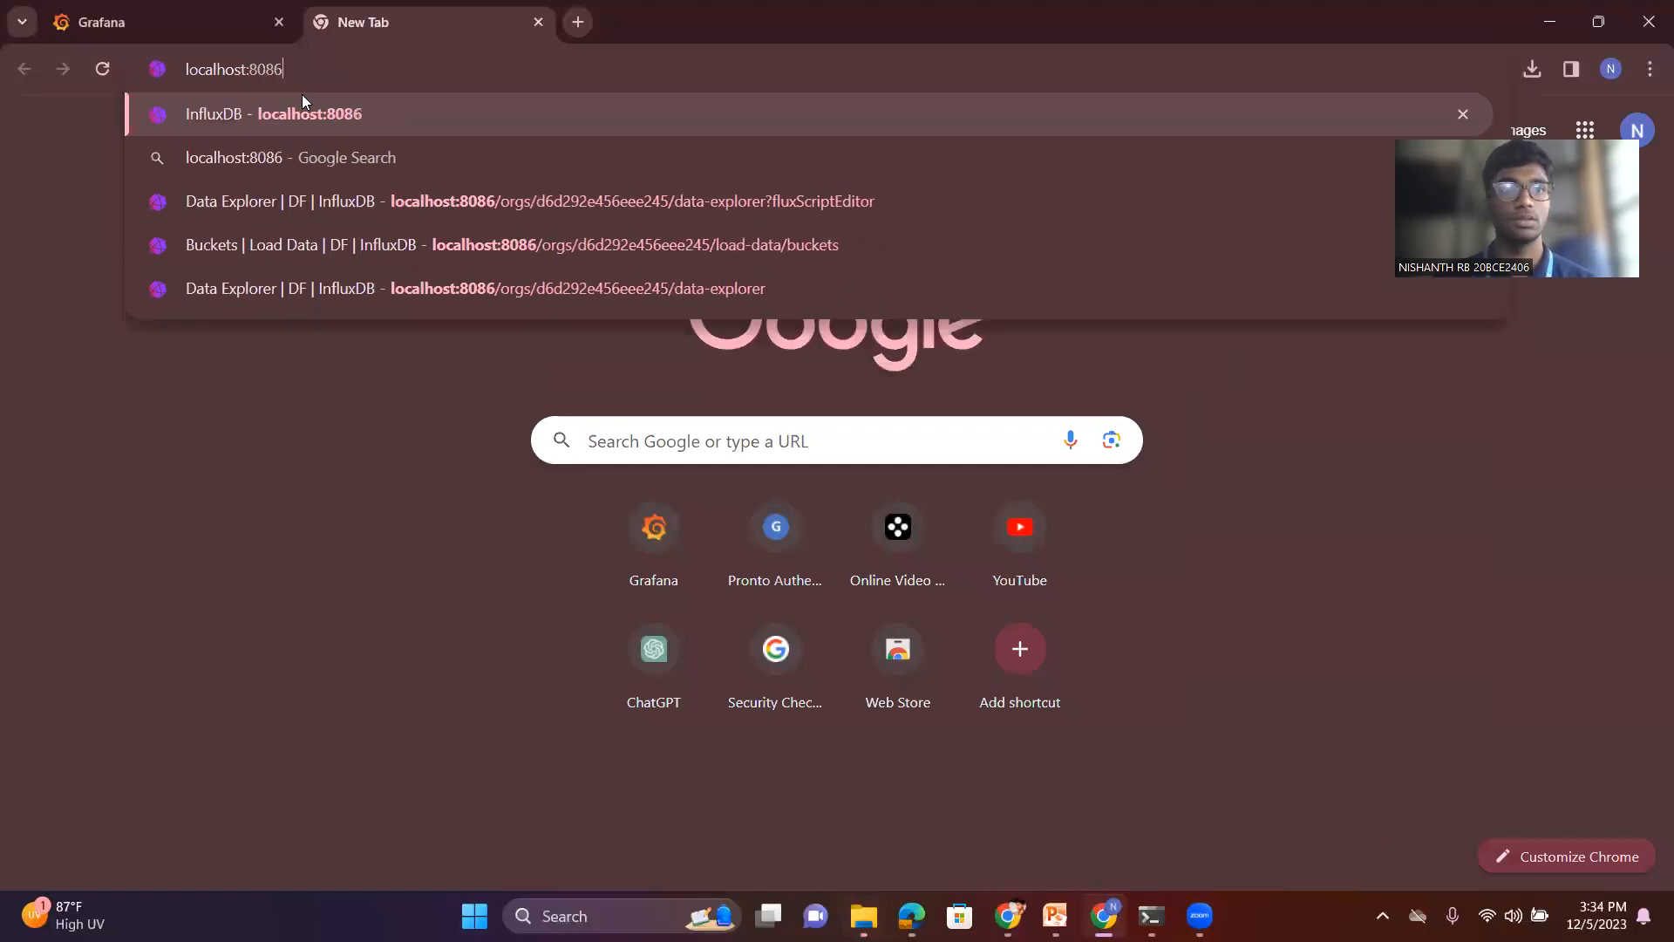
key("Return")
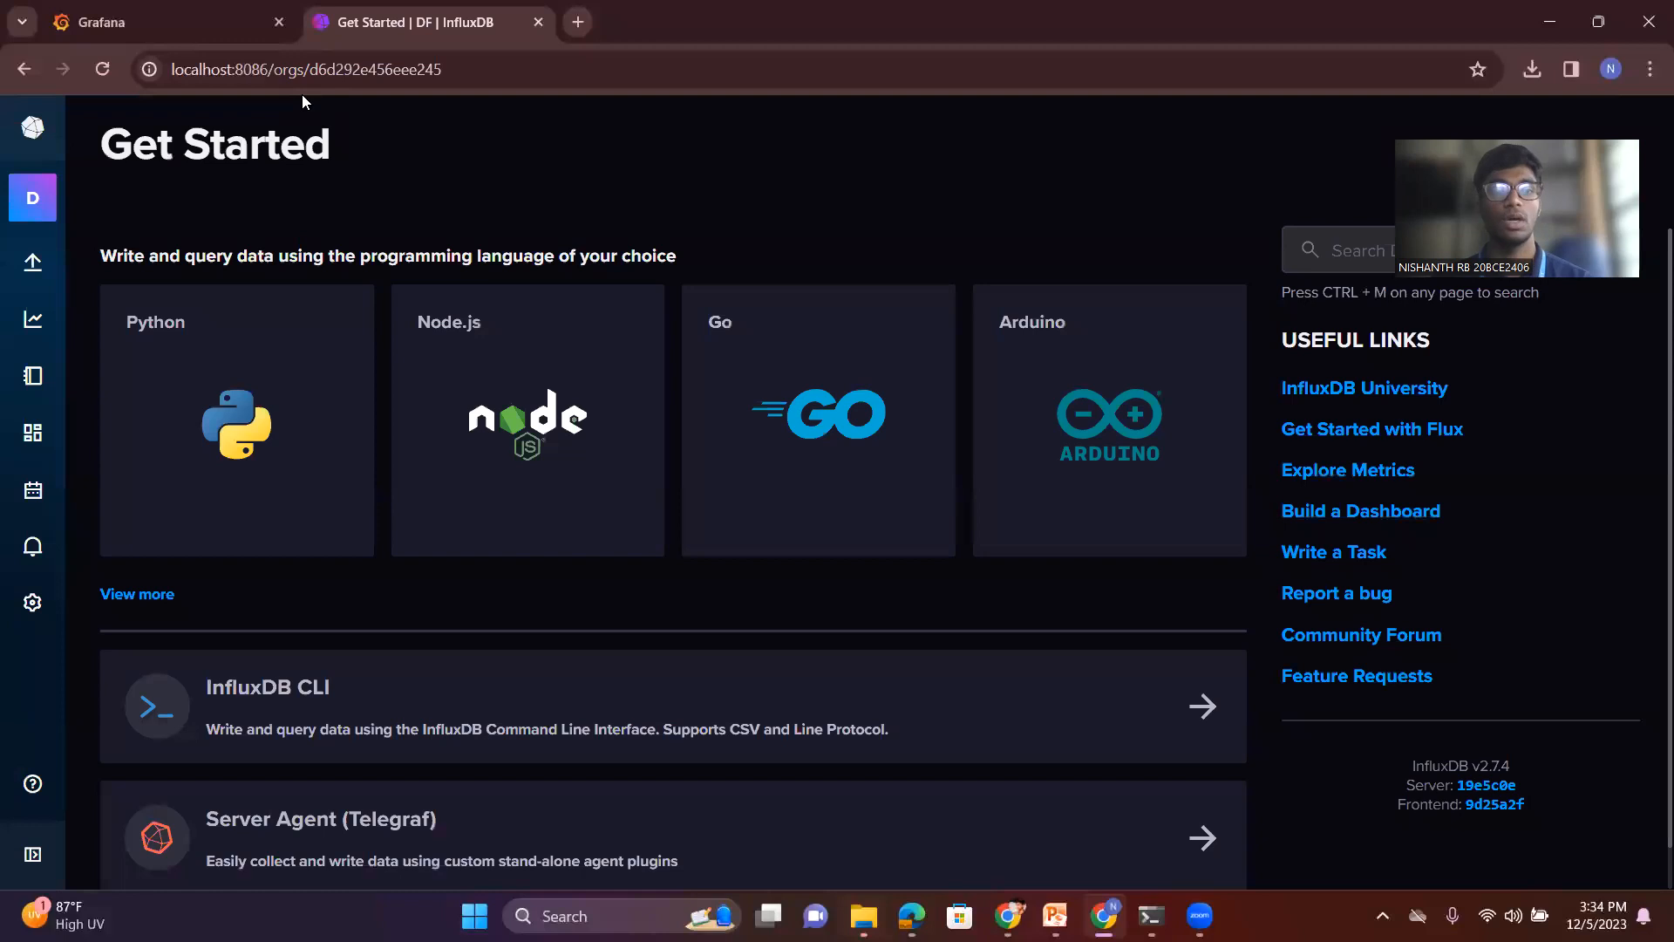
mouse_move(48, 265)
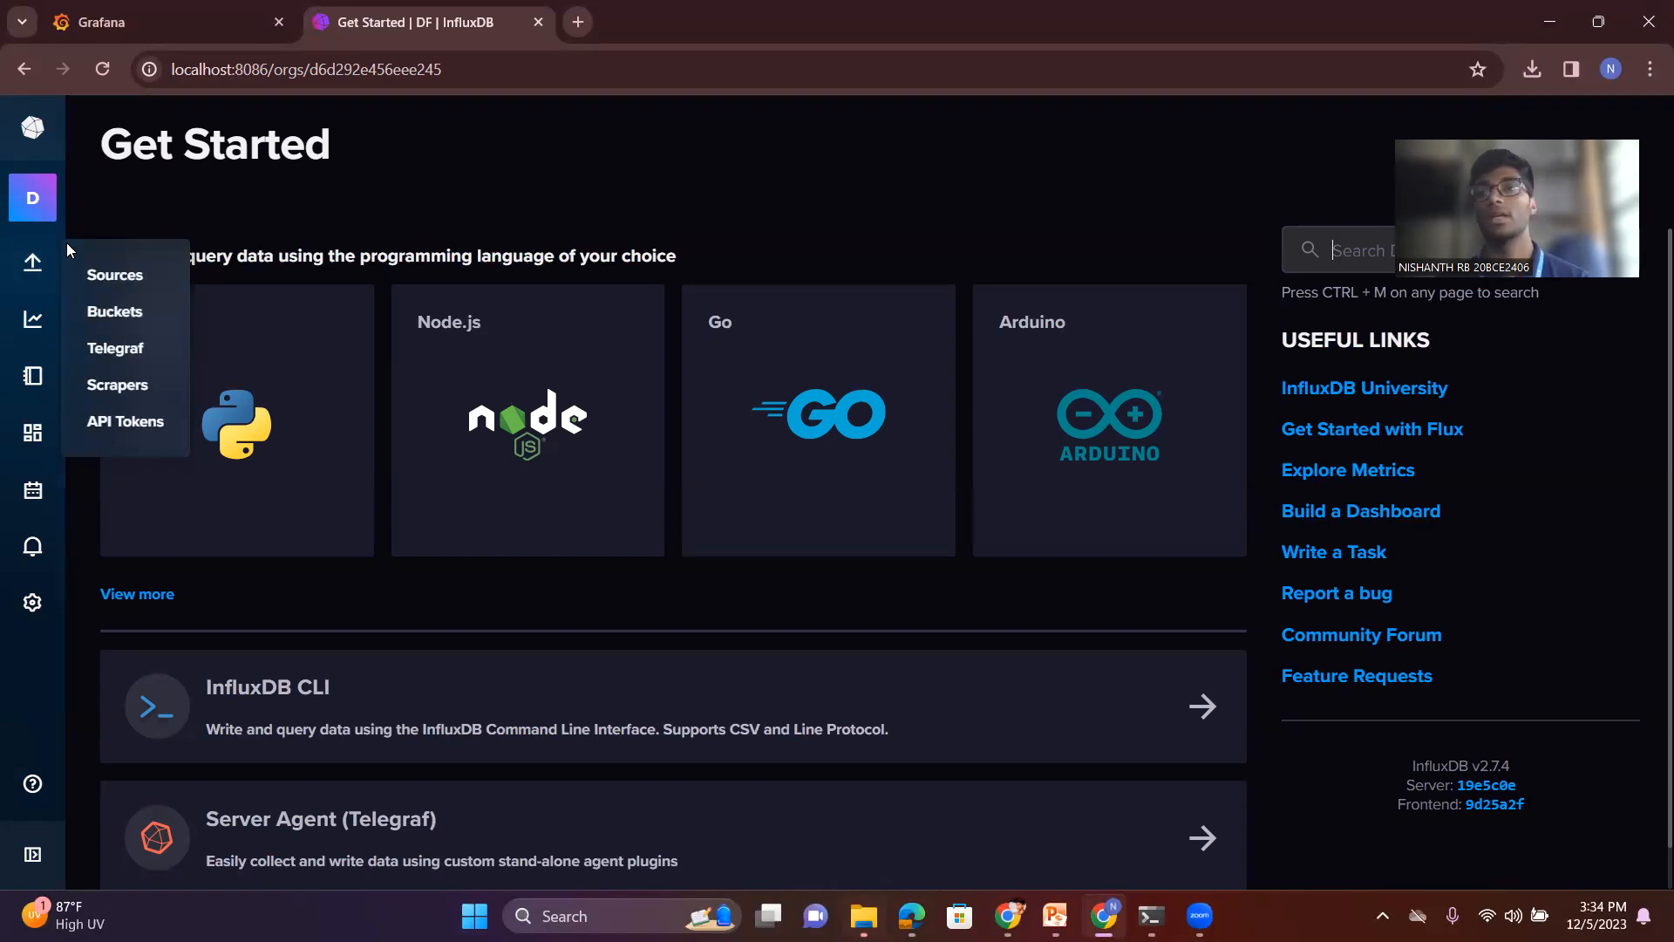
- Return to Grafana and add a new InfluxDB data source, filtering the data source types by "infl"
left_click(171, 9)
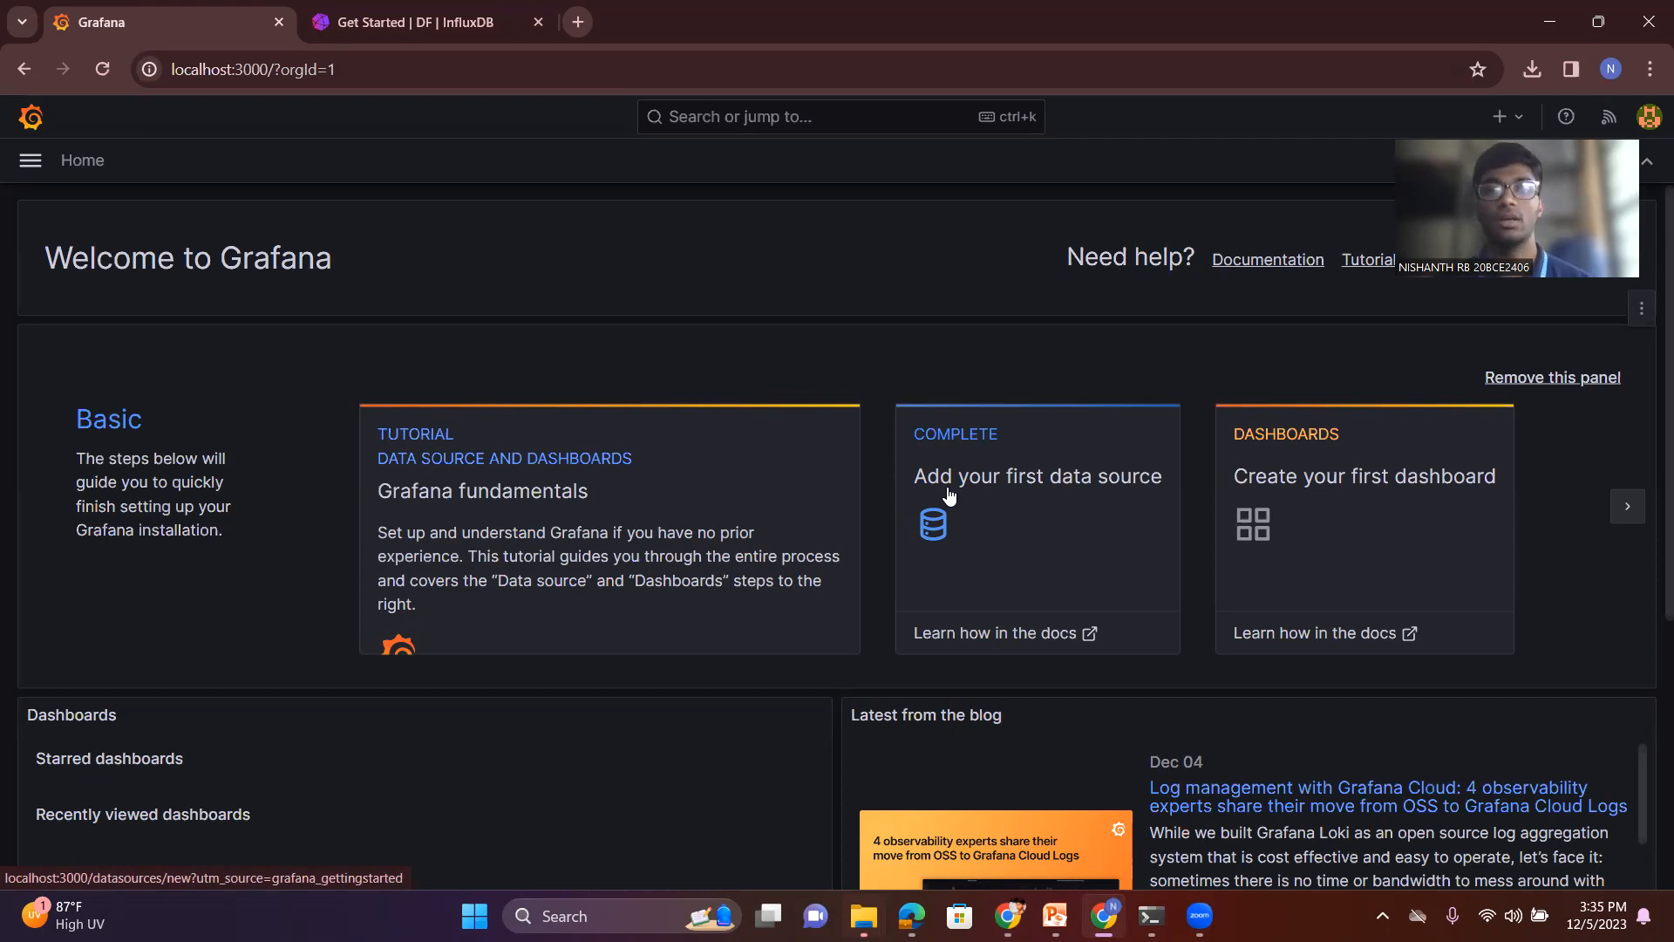
left_click(933, 534)
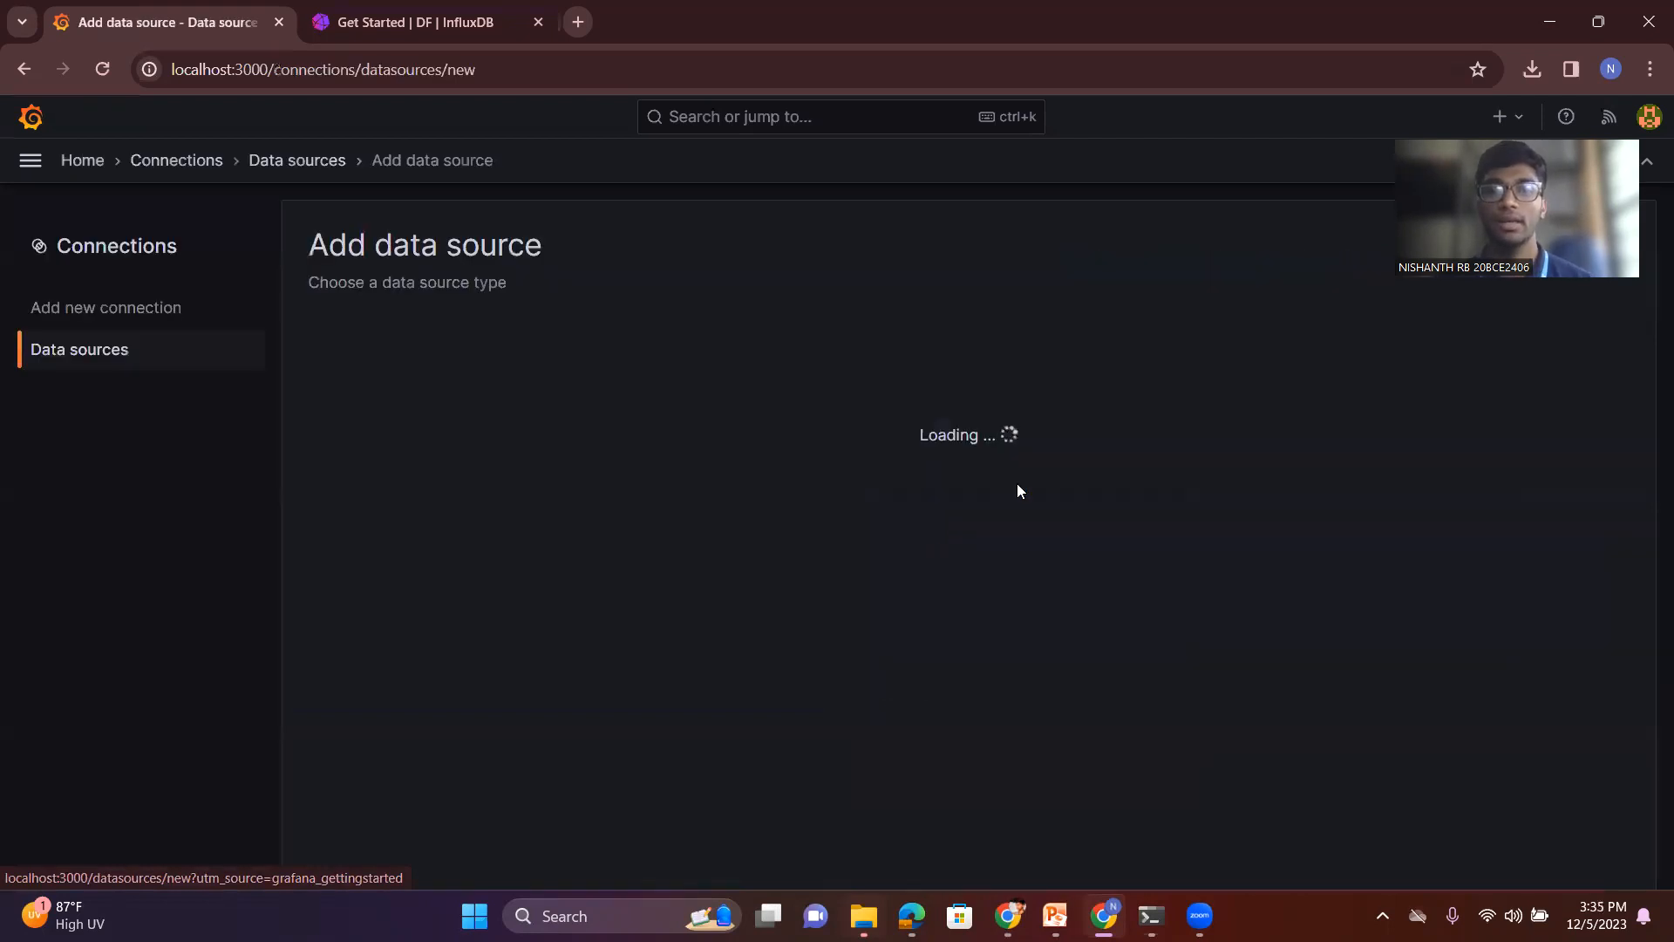
left_click(500, 332)
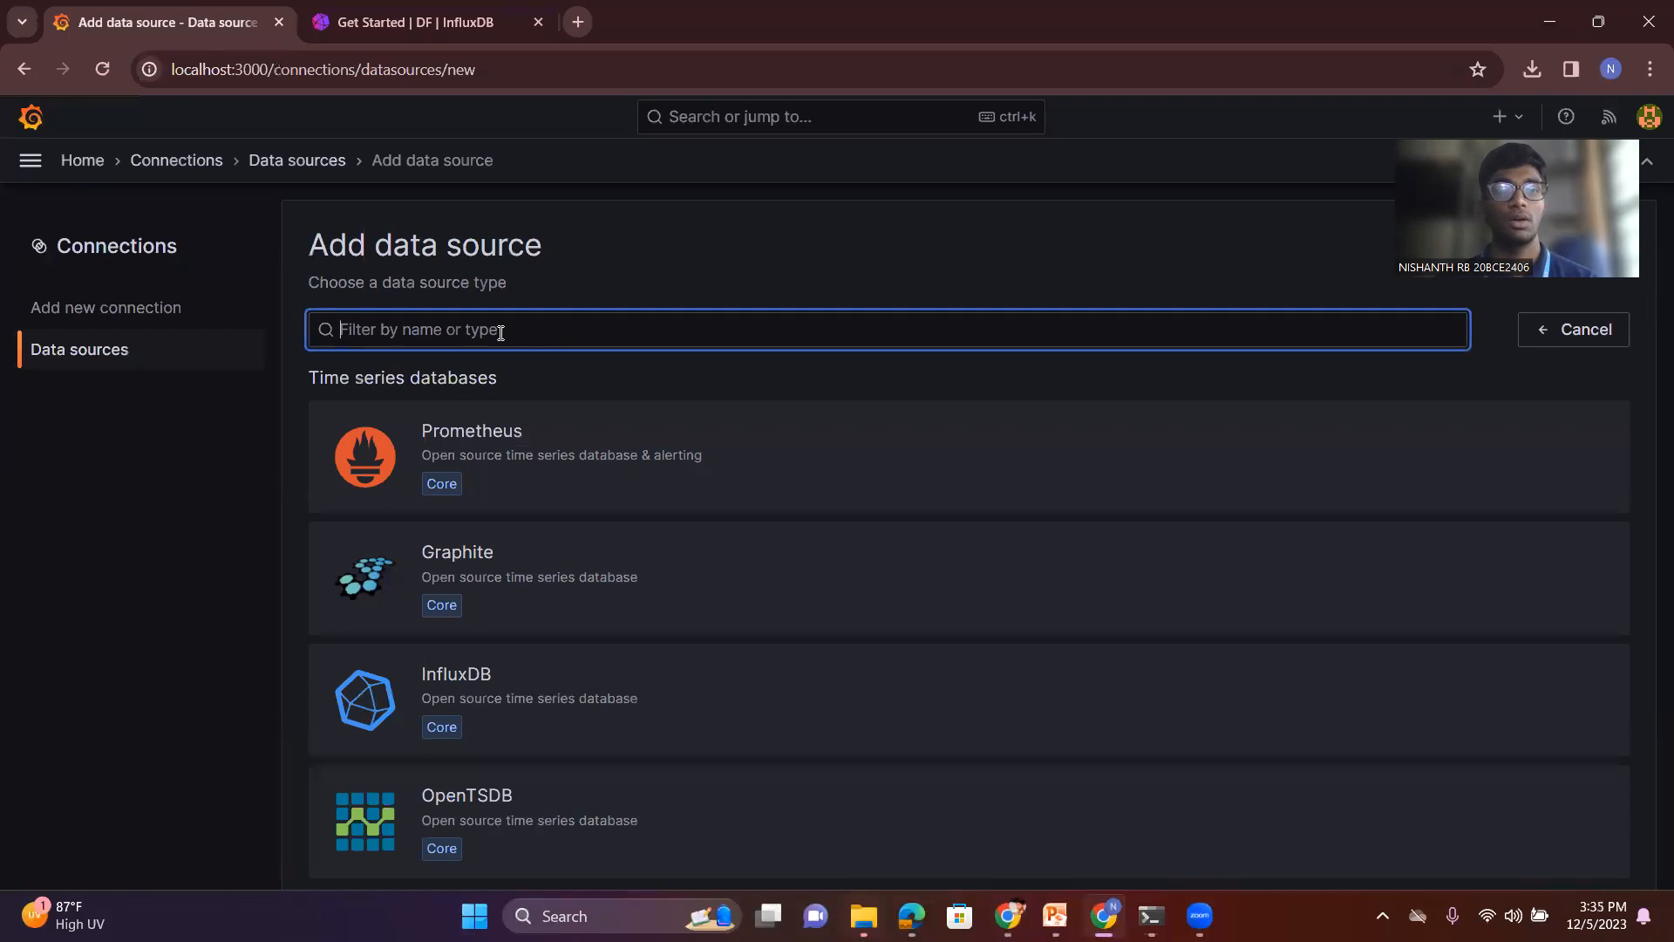
type("infl")
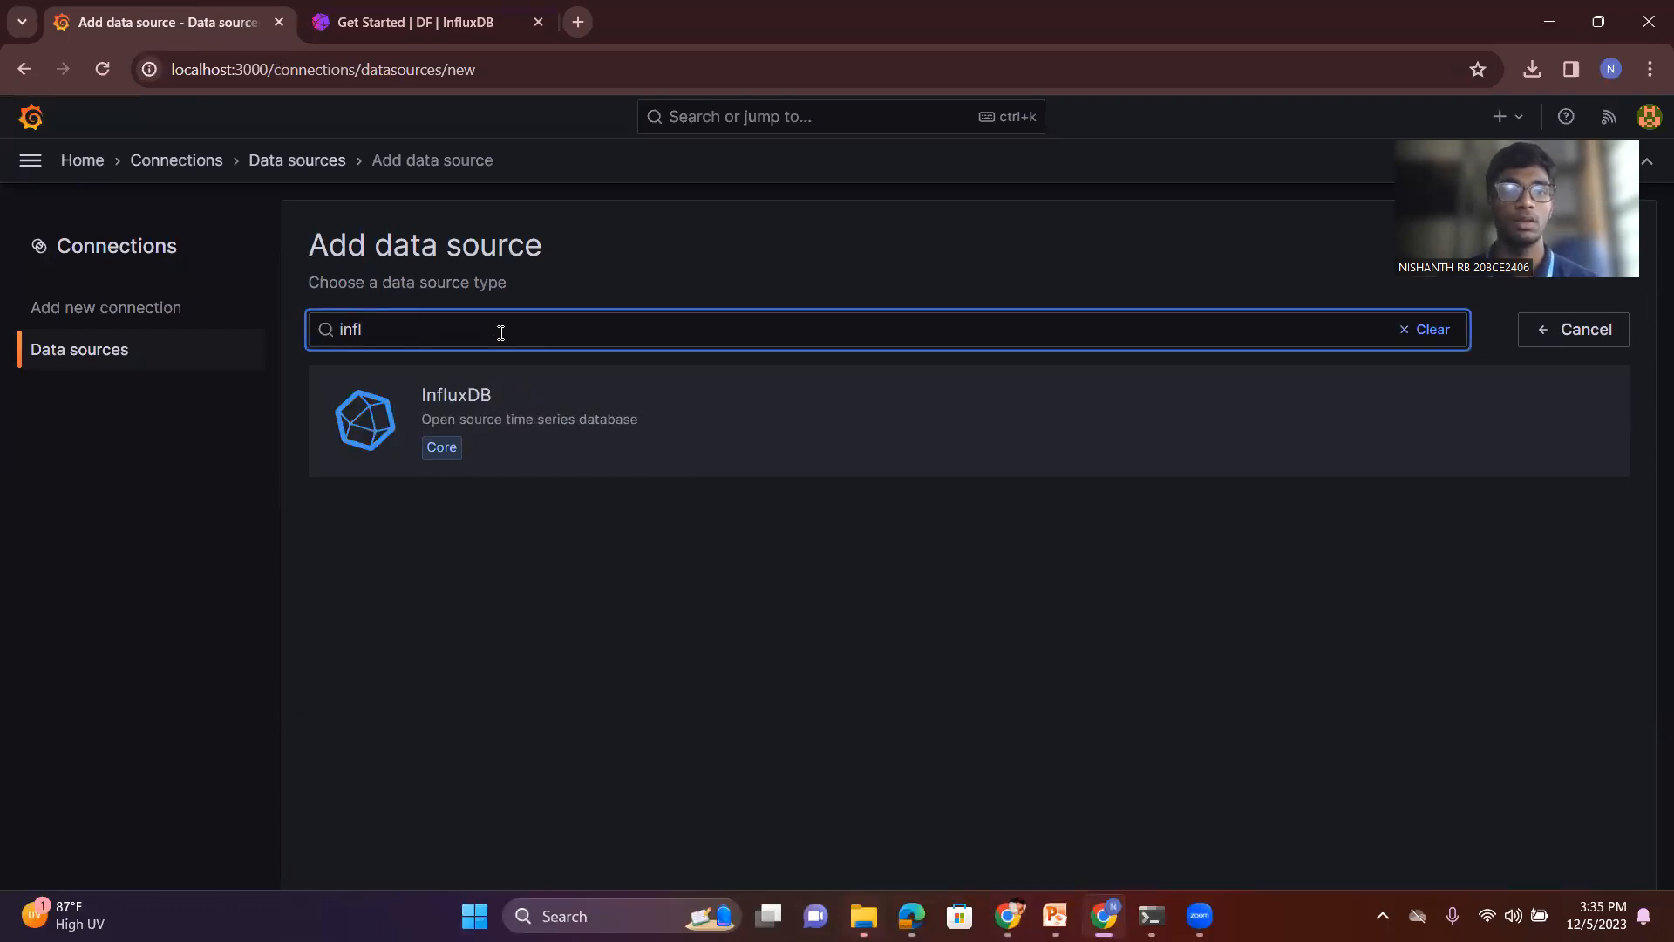
left_click(606, 441)
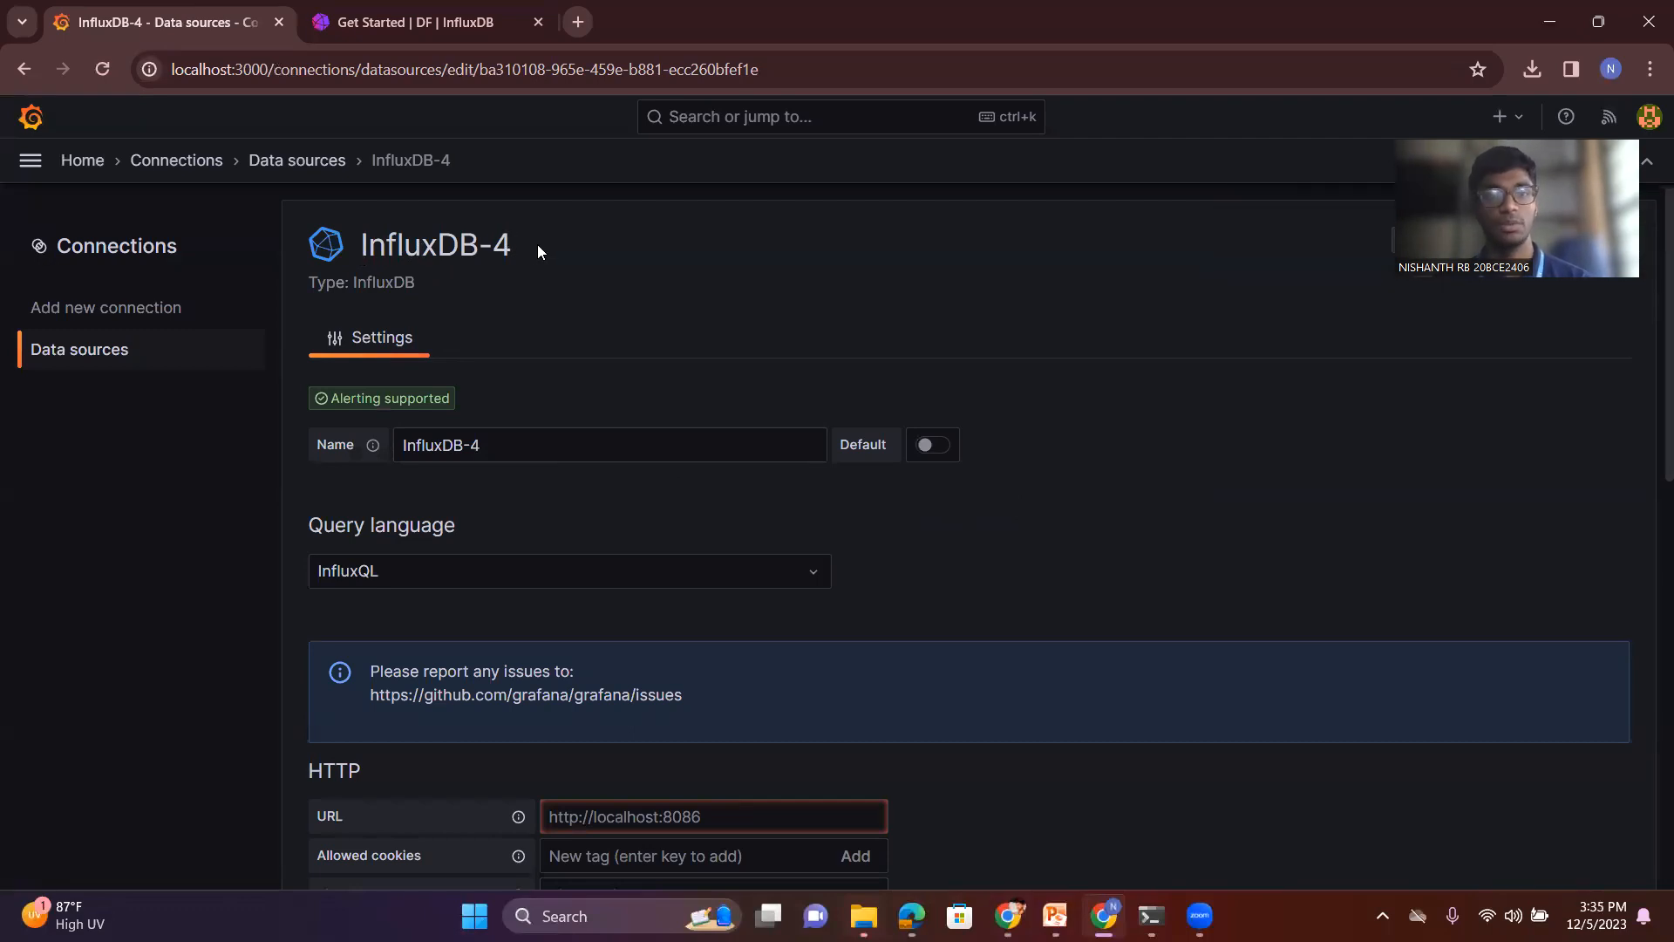
- Set the InfluxDB data source's query language to Flux
scroll(541, 560, "down", 2)
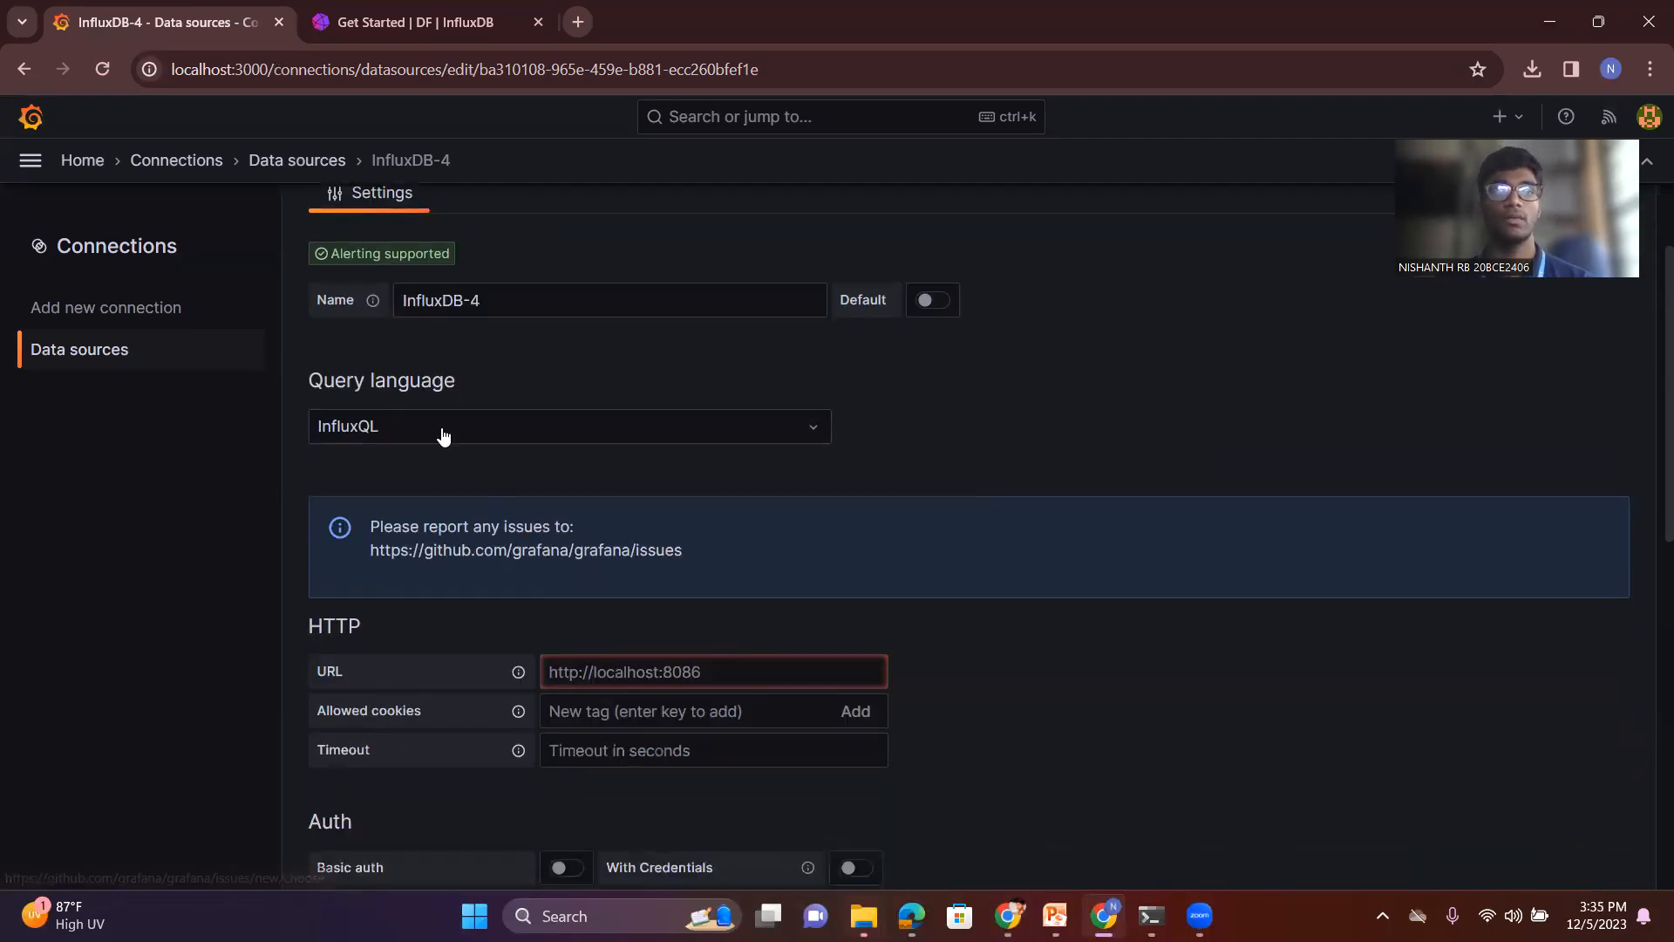
left_click(705, 431)
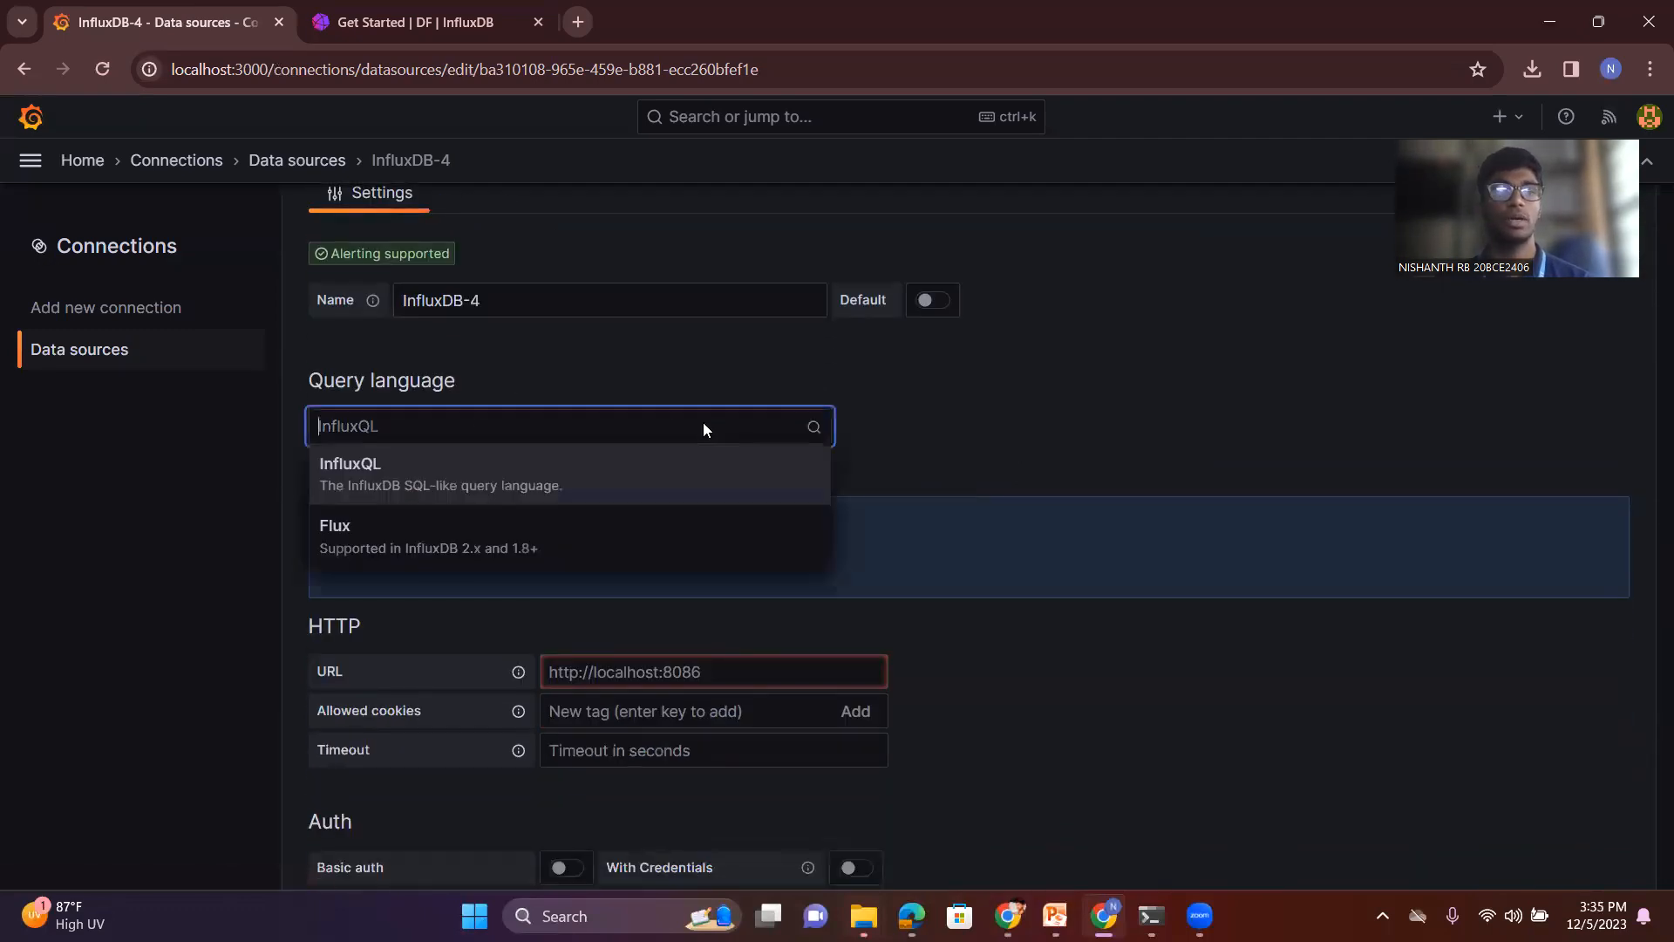
left_click(497, 542)
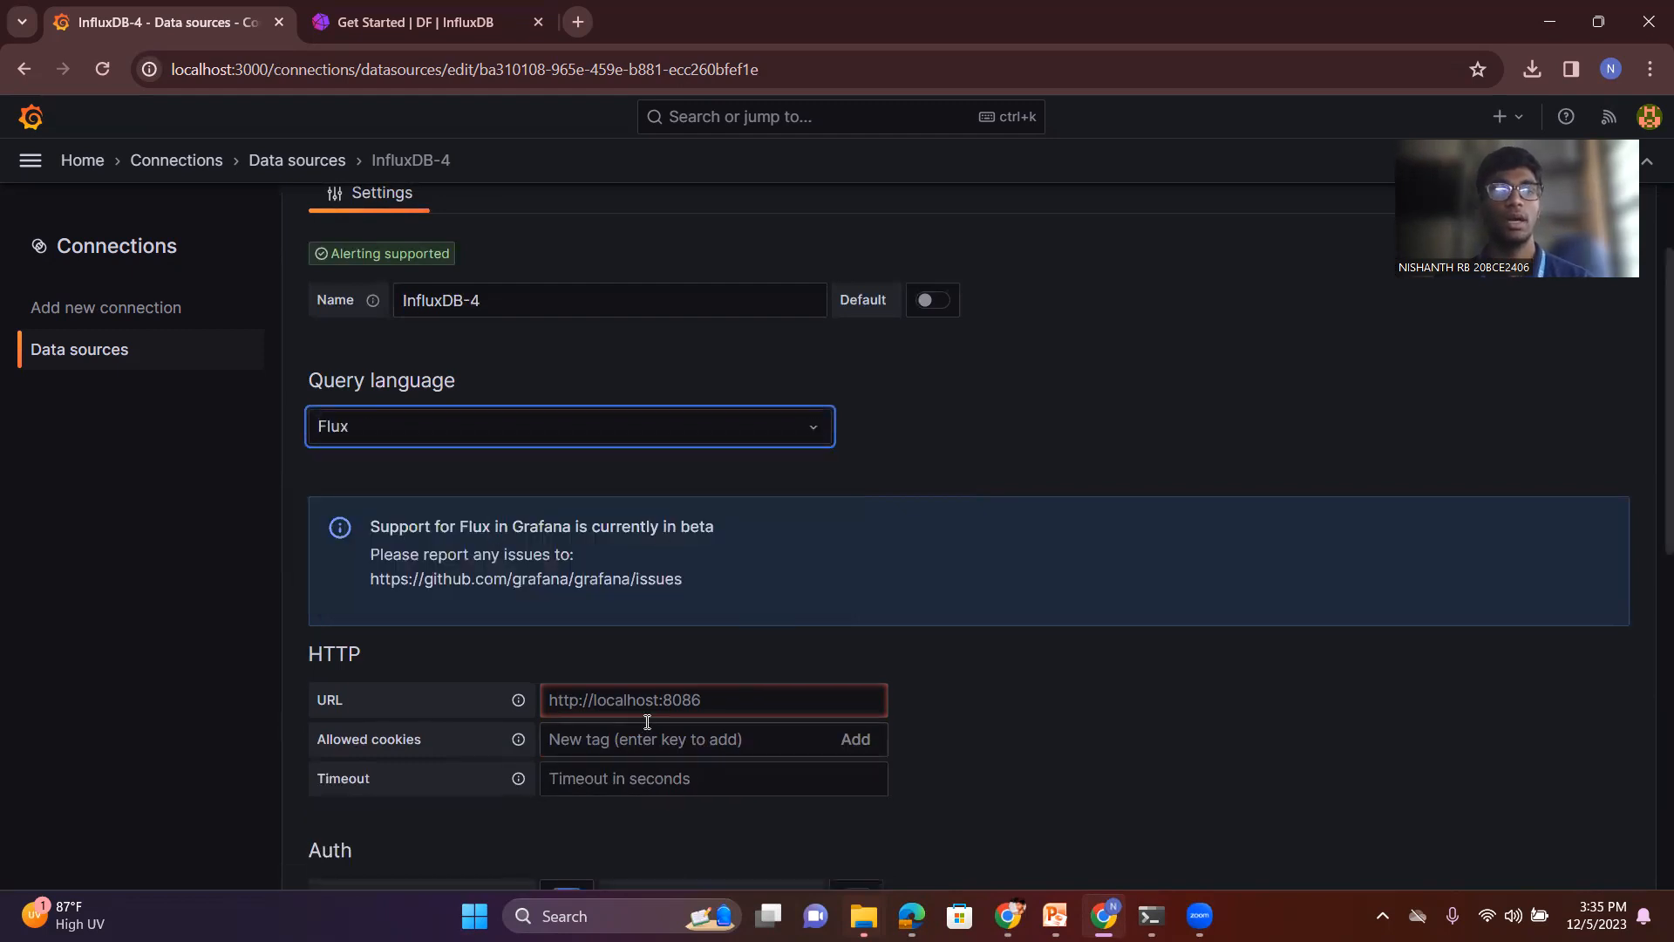
scroll(544, 647, "down", 2)
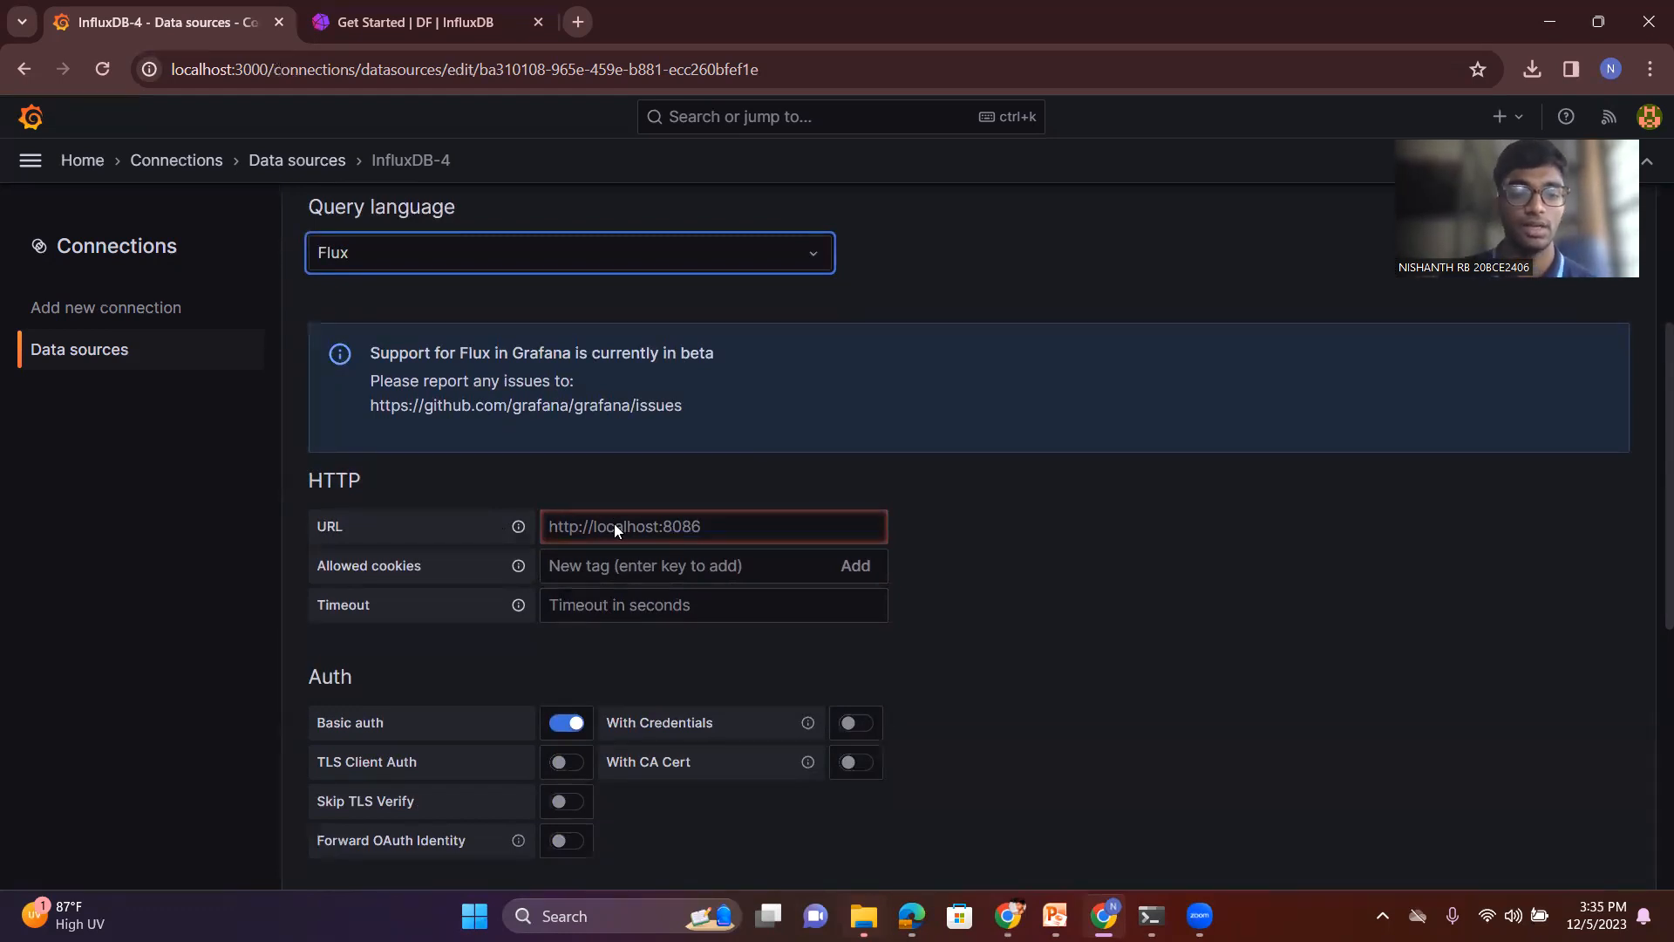
type("http:")
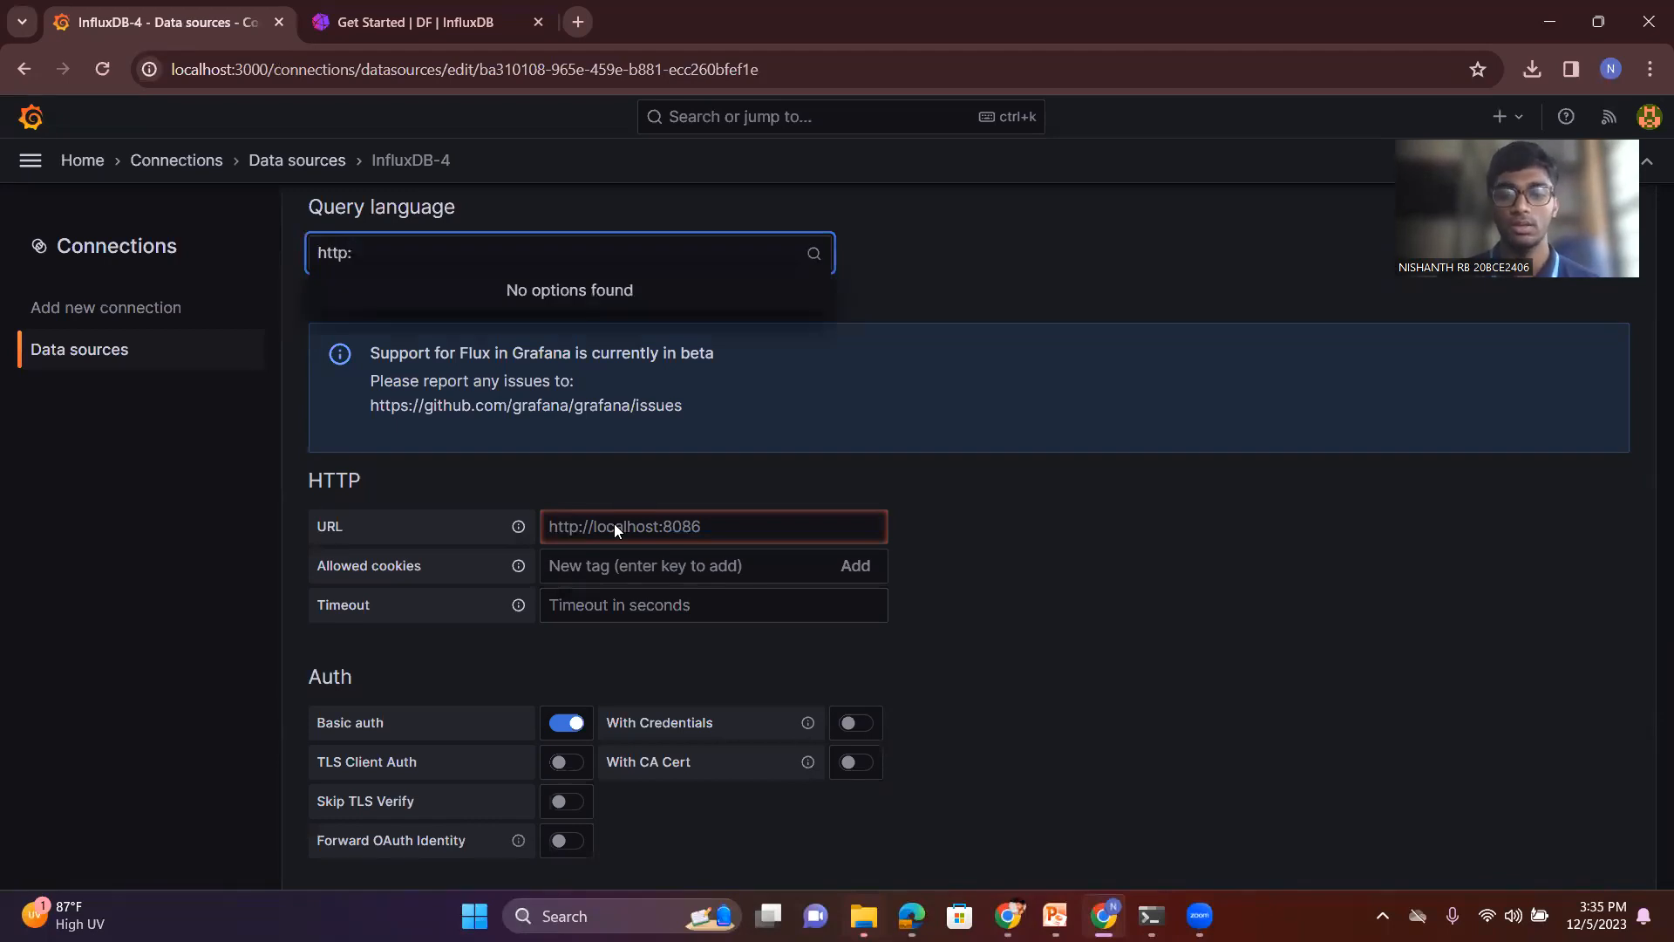
type("//l")
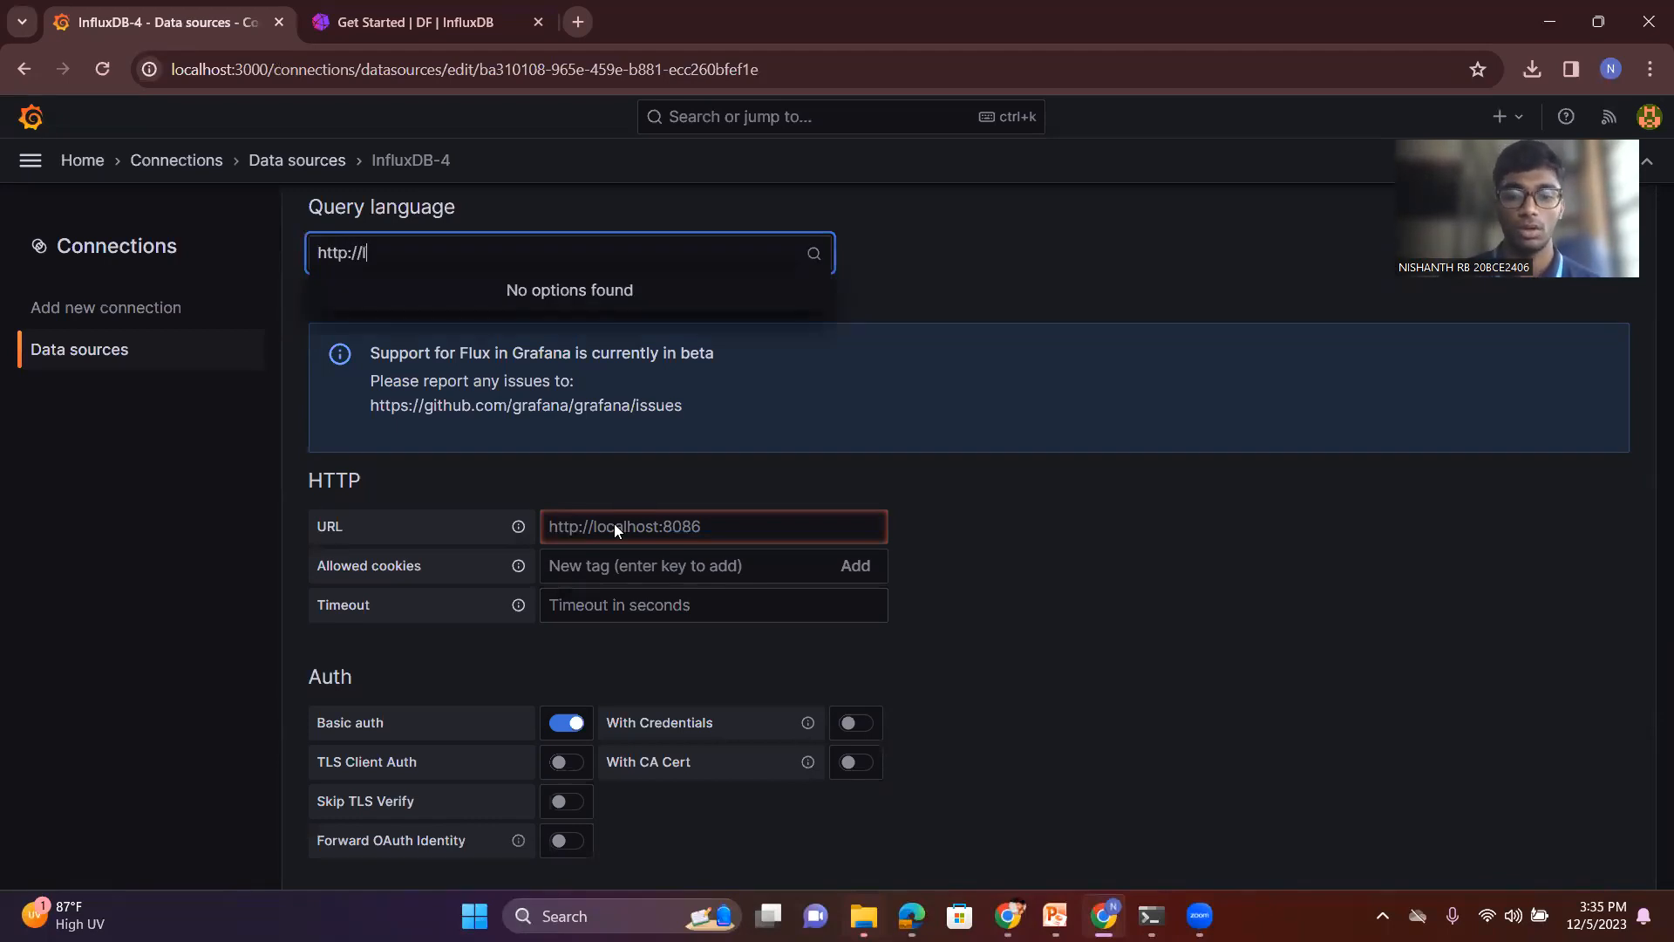
type("ocalhiost")
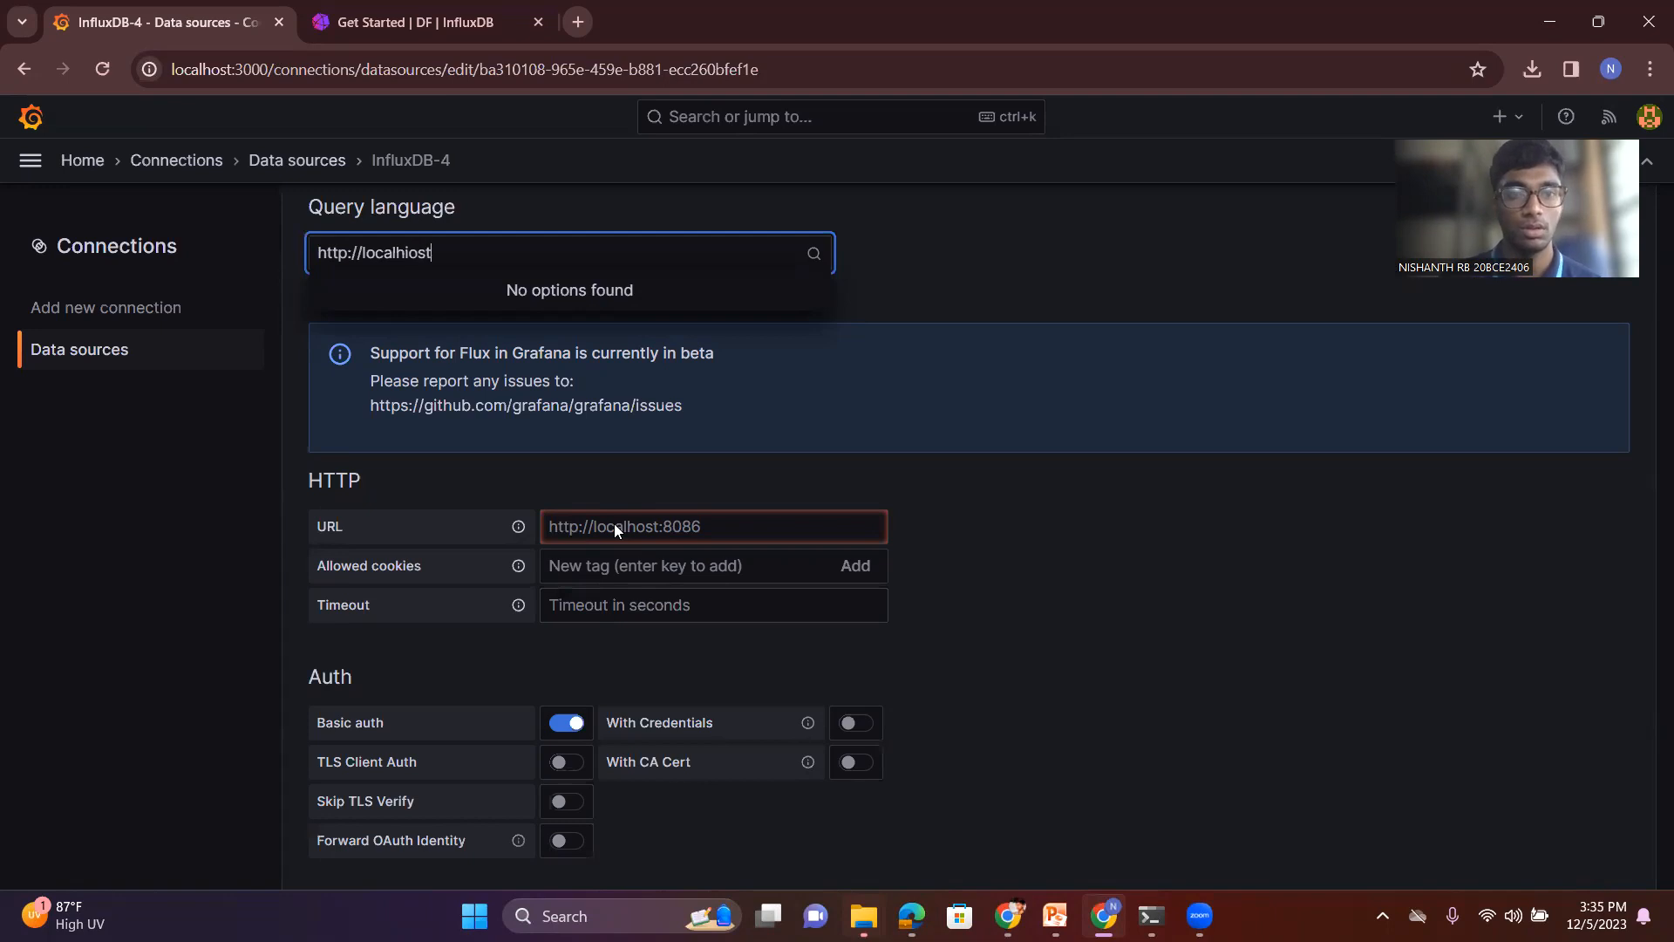
key("BackSpace")
key("BackSpace")
key("BackSpace")
key("BackSpace")
type("ost:8086")
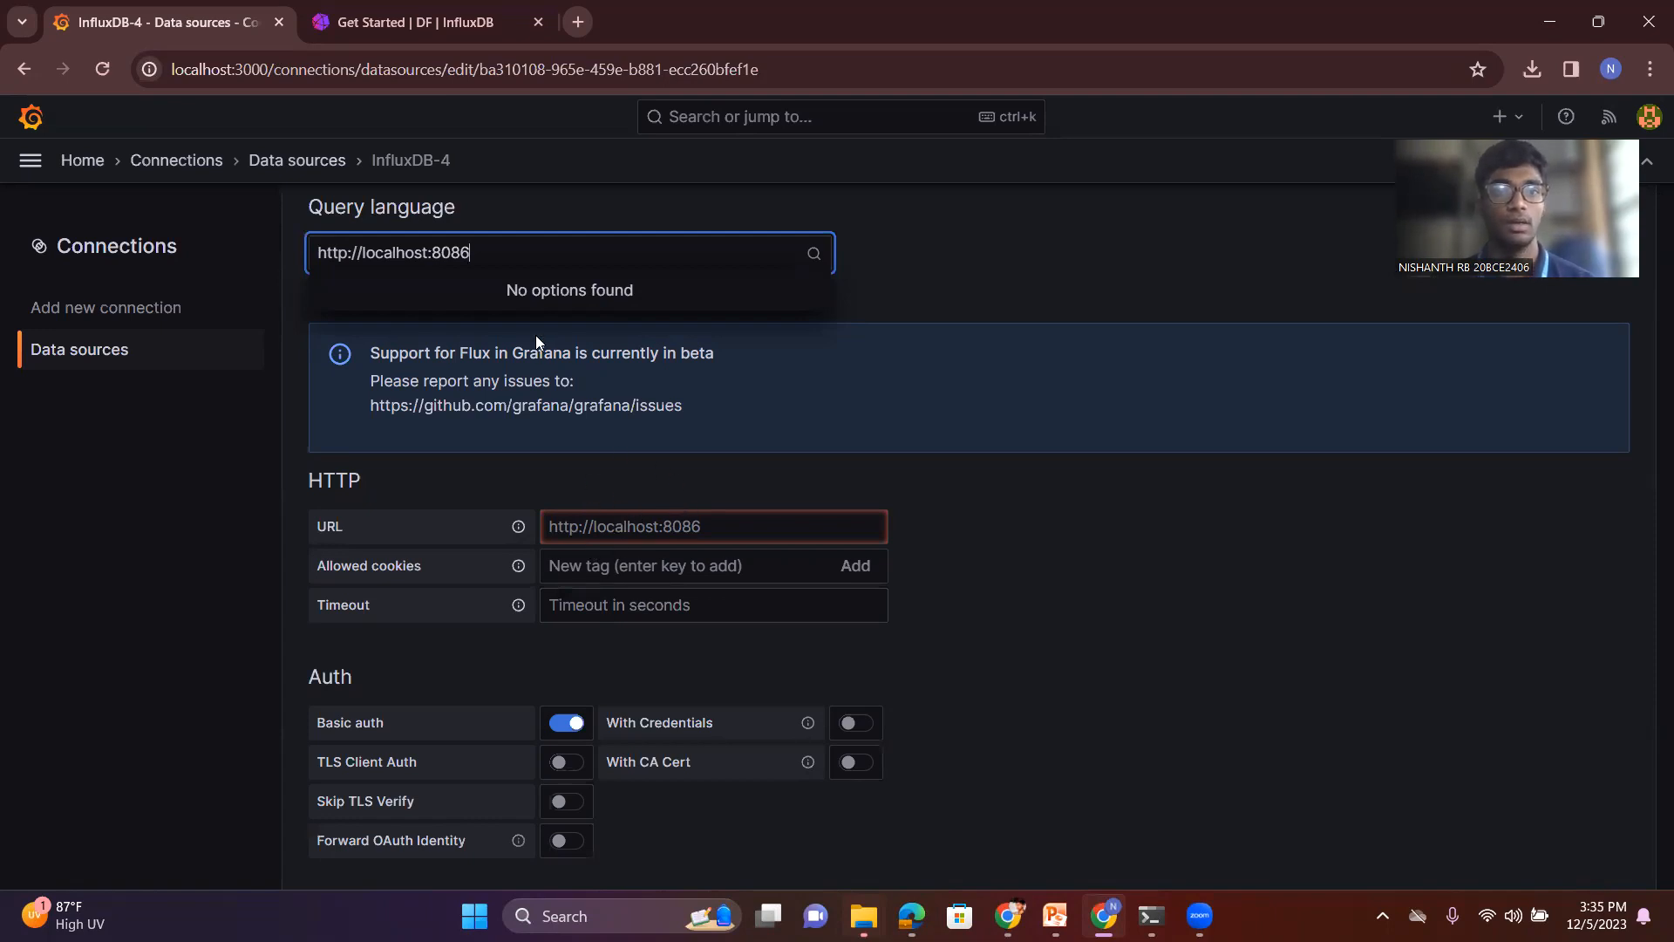
left_click(680, 490)
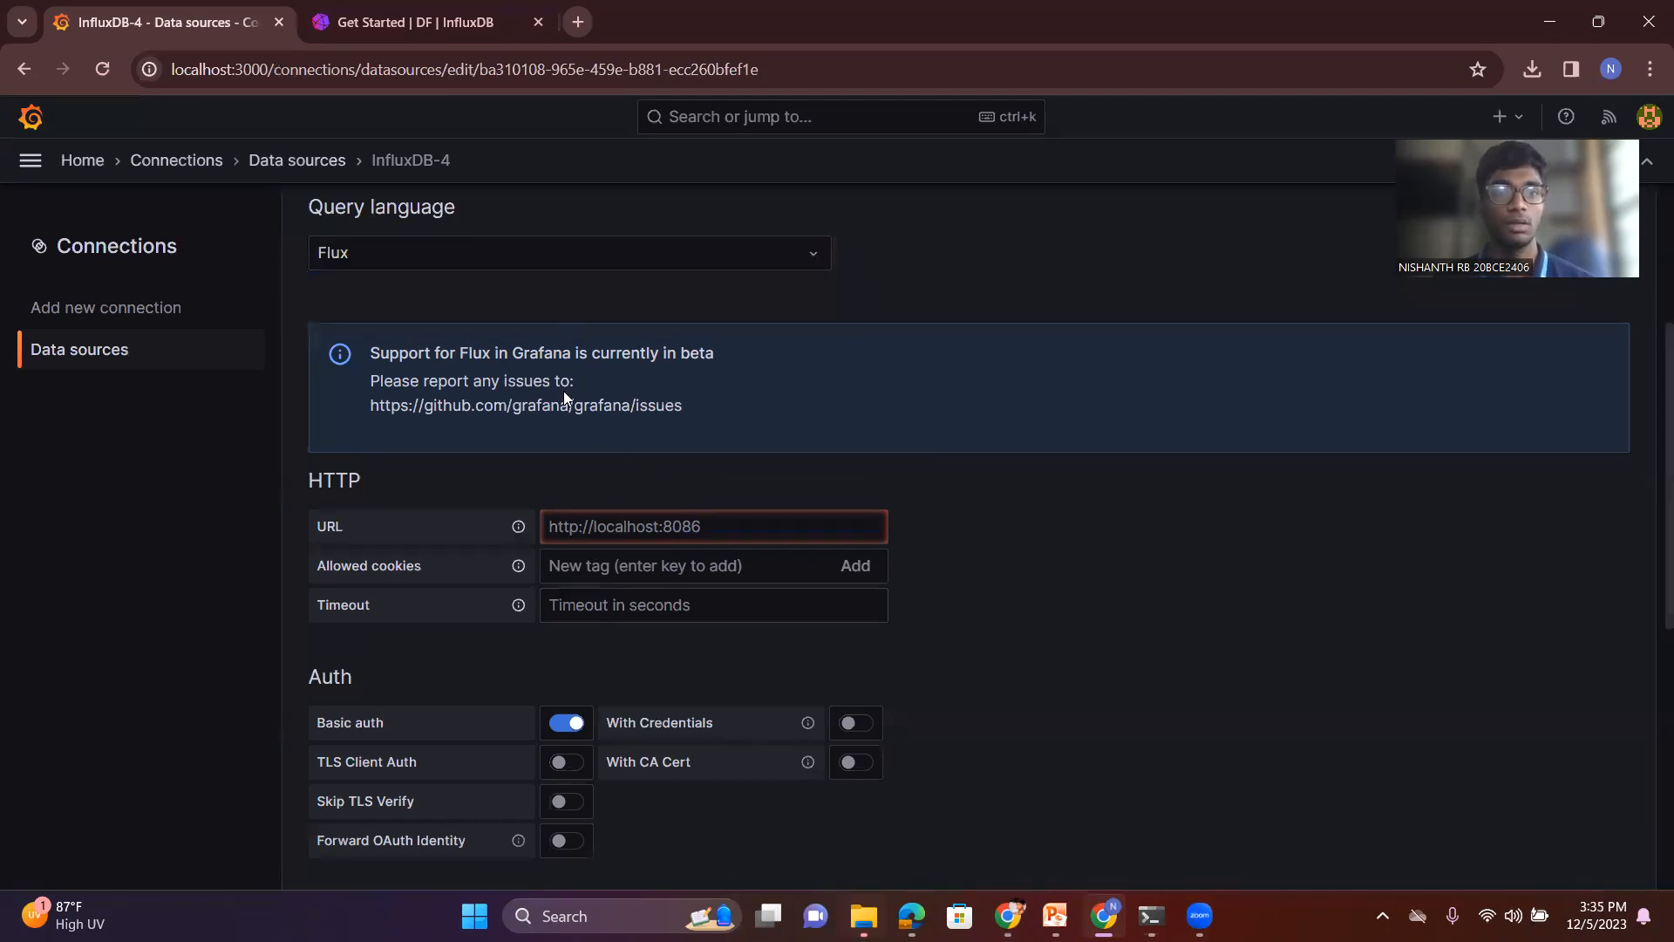
left_click(591, 523)
type("h")
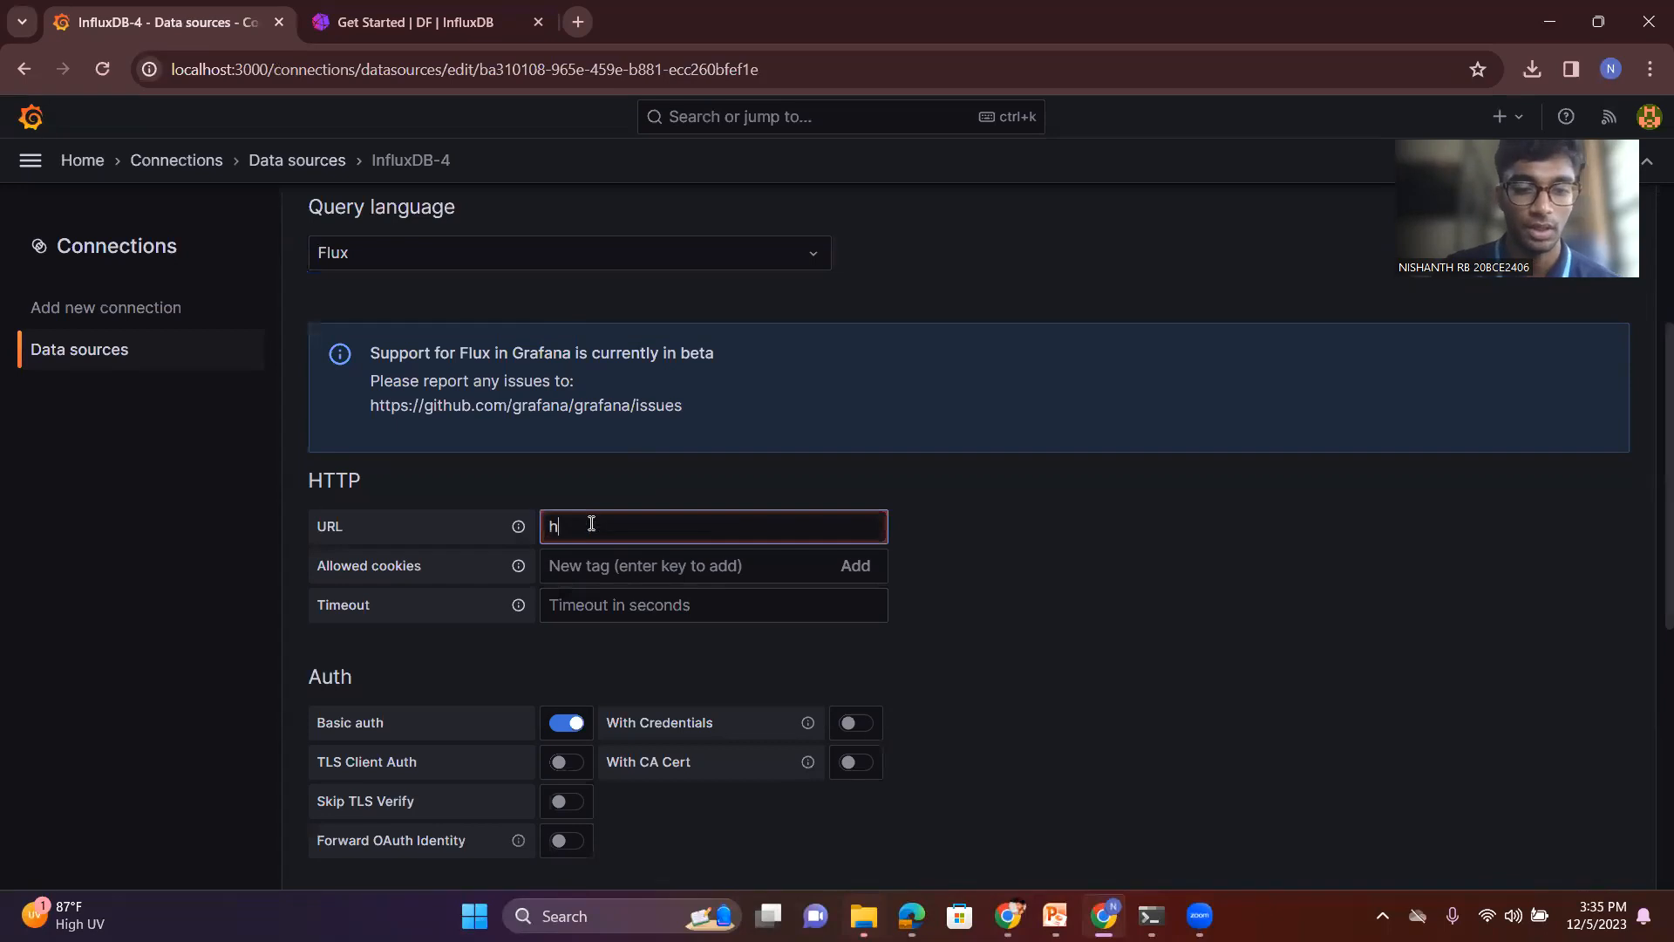
type("ttp:")
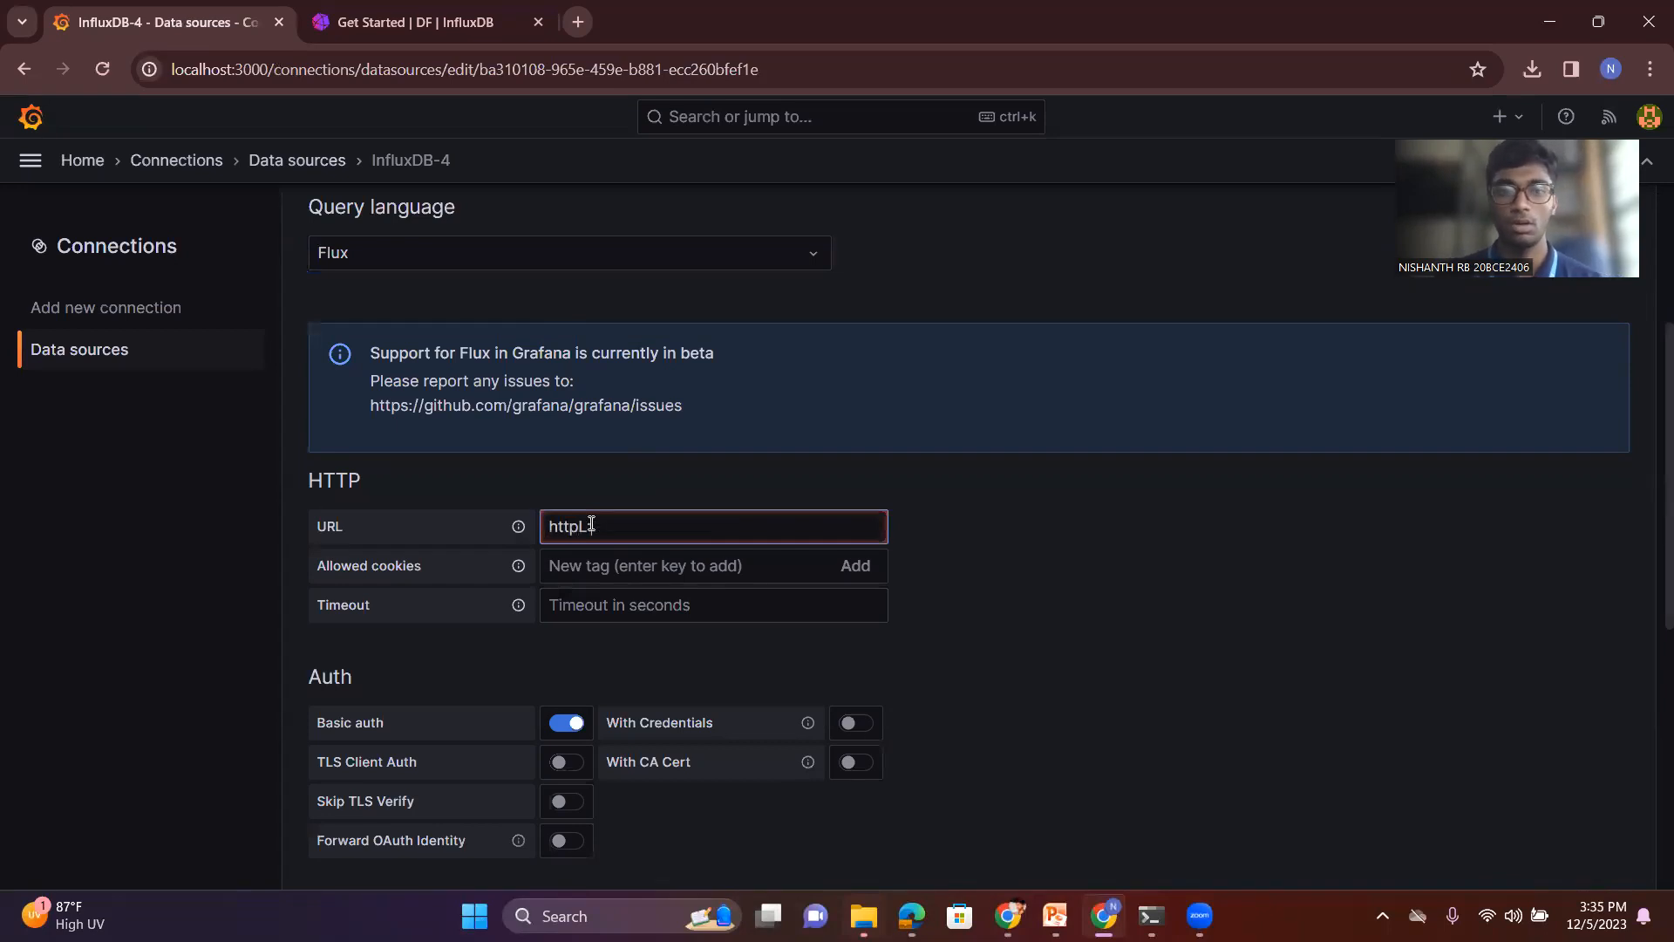
type("//")
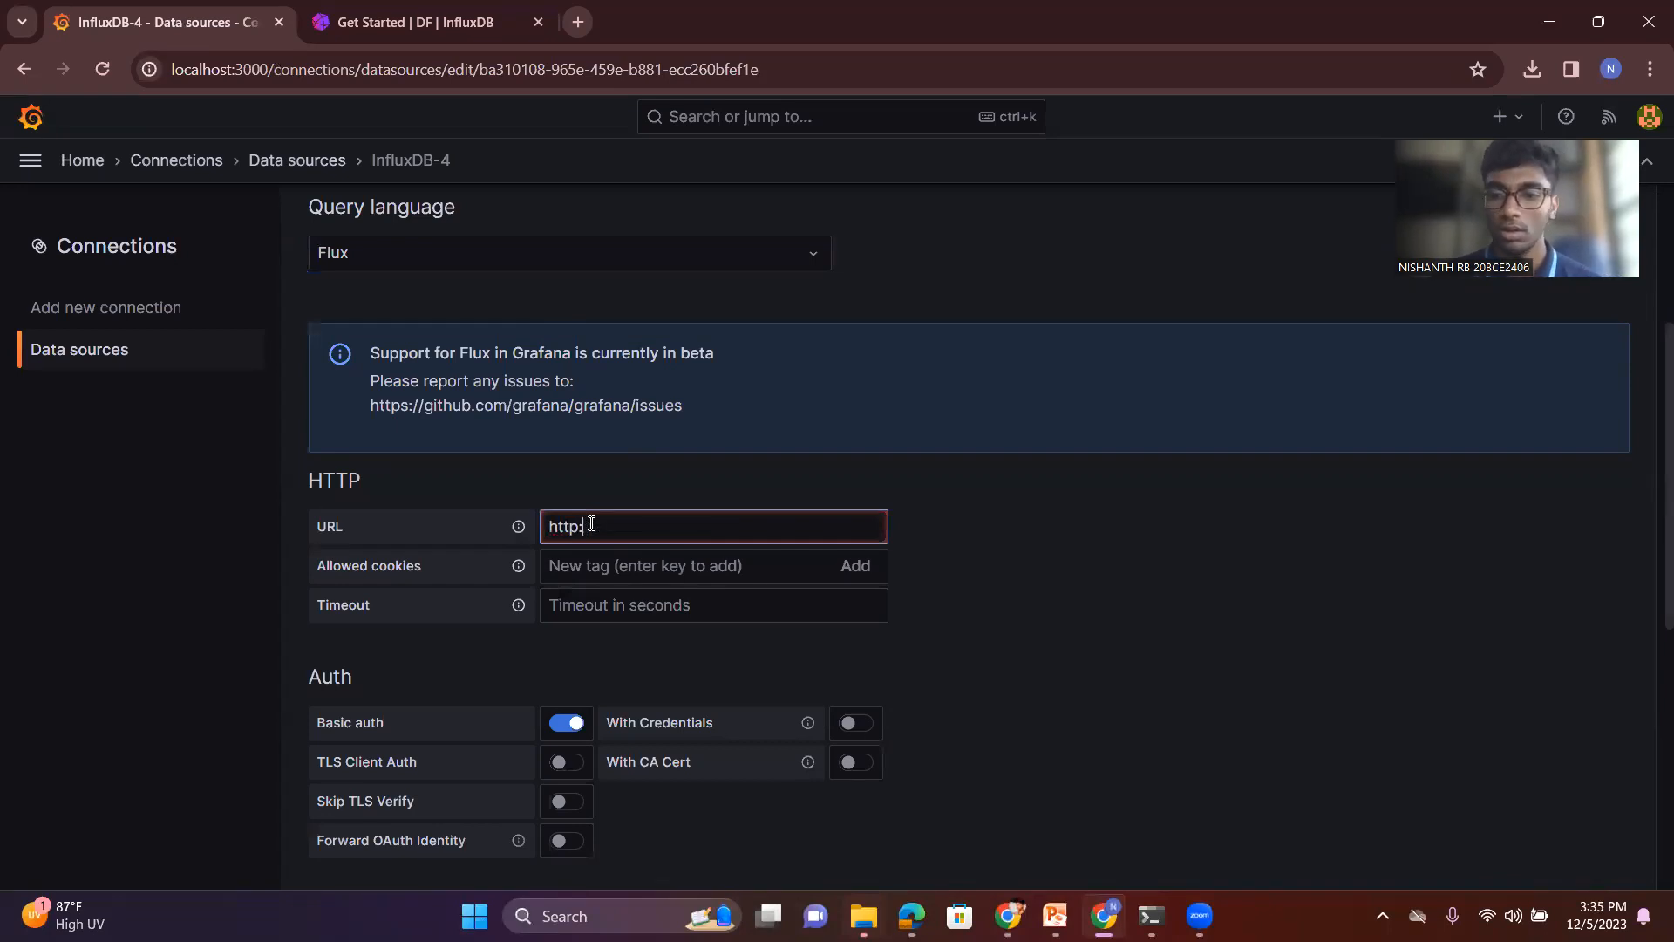
type("localhiost")
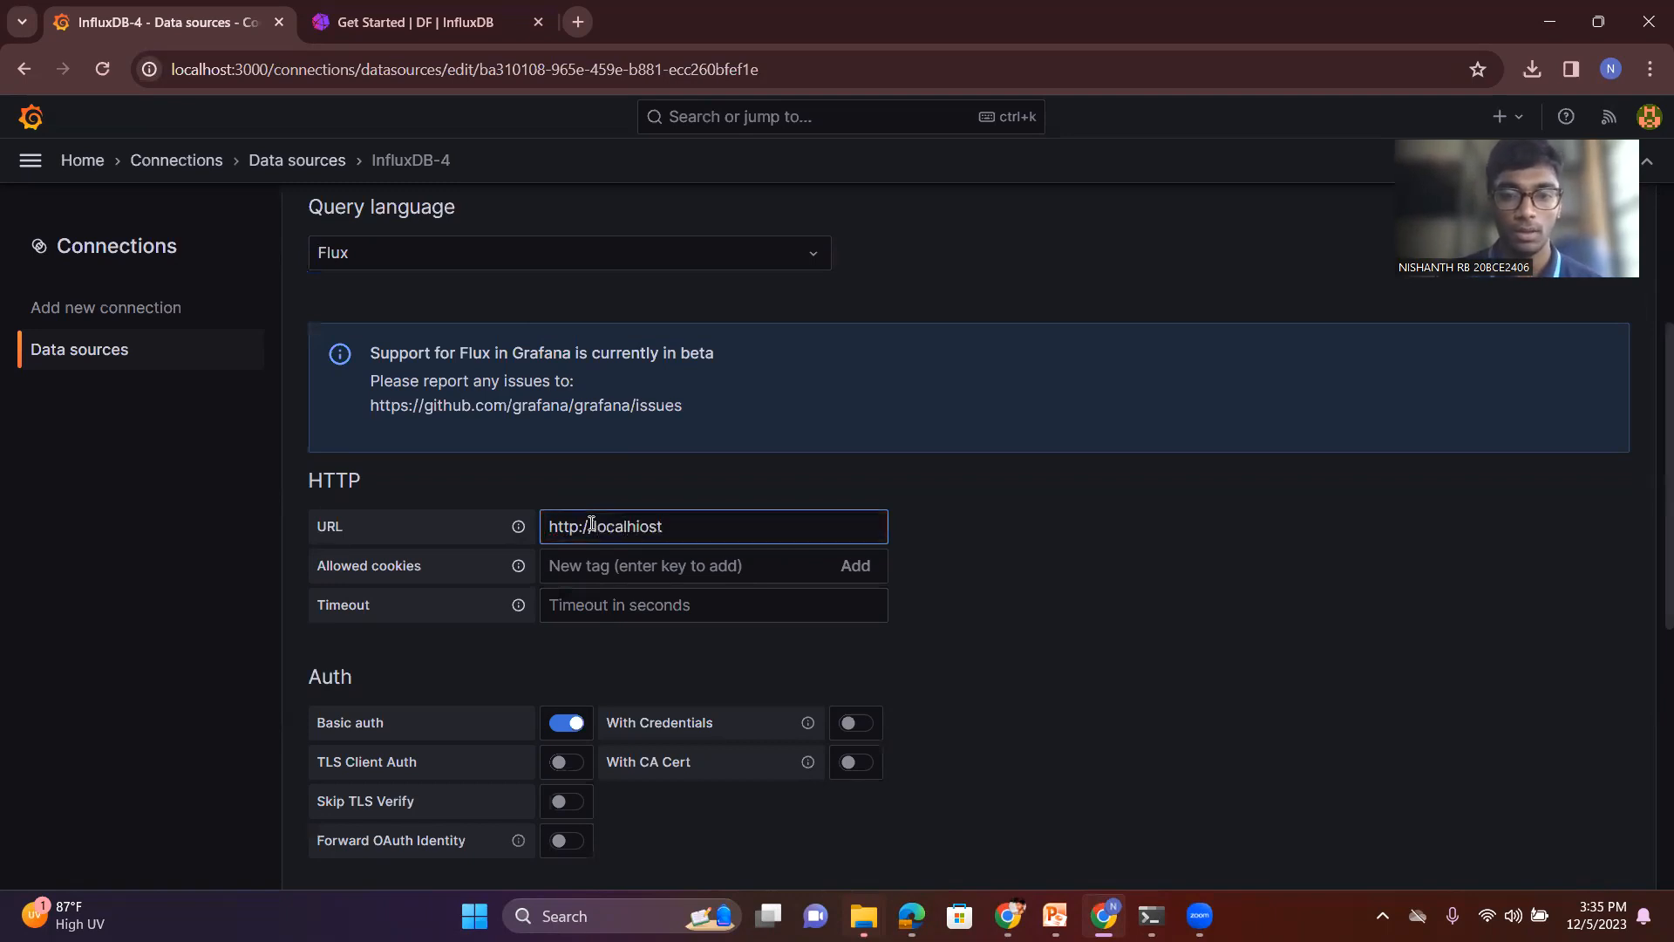
key("BackSpace")
key("BackSpace")
key("BackSpace")
key("BackSpace")
type("ost")
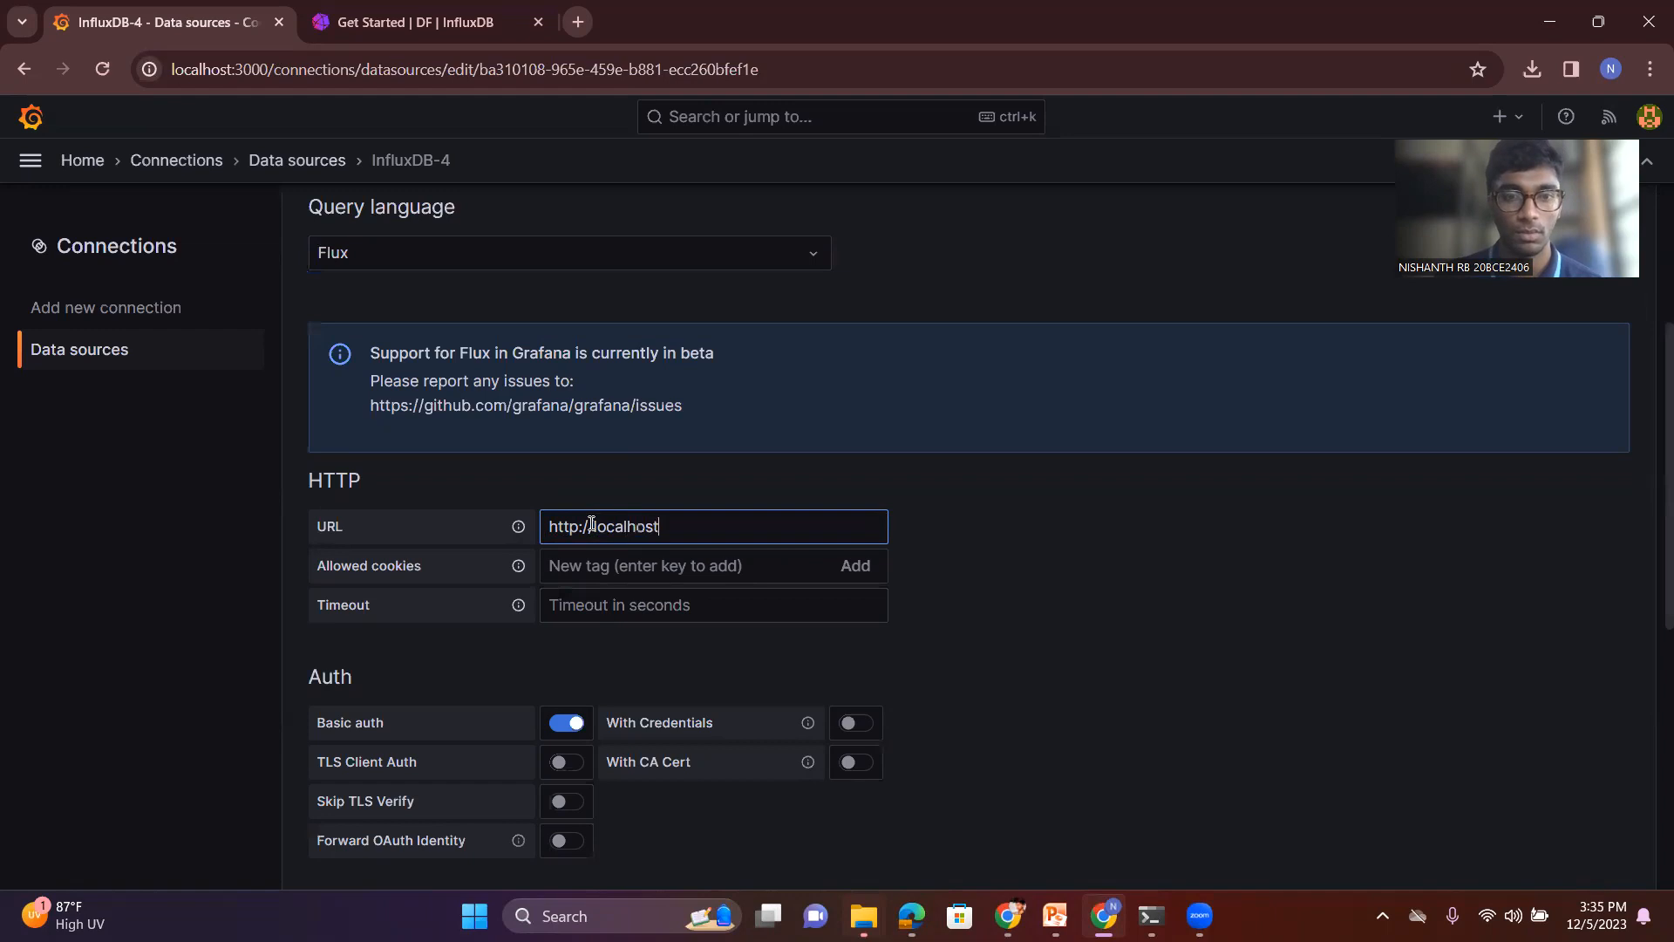
type(":8086")
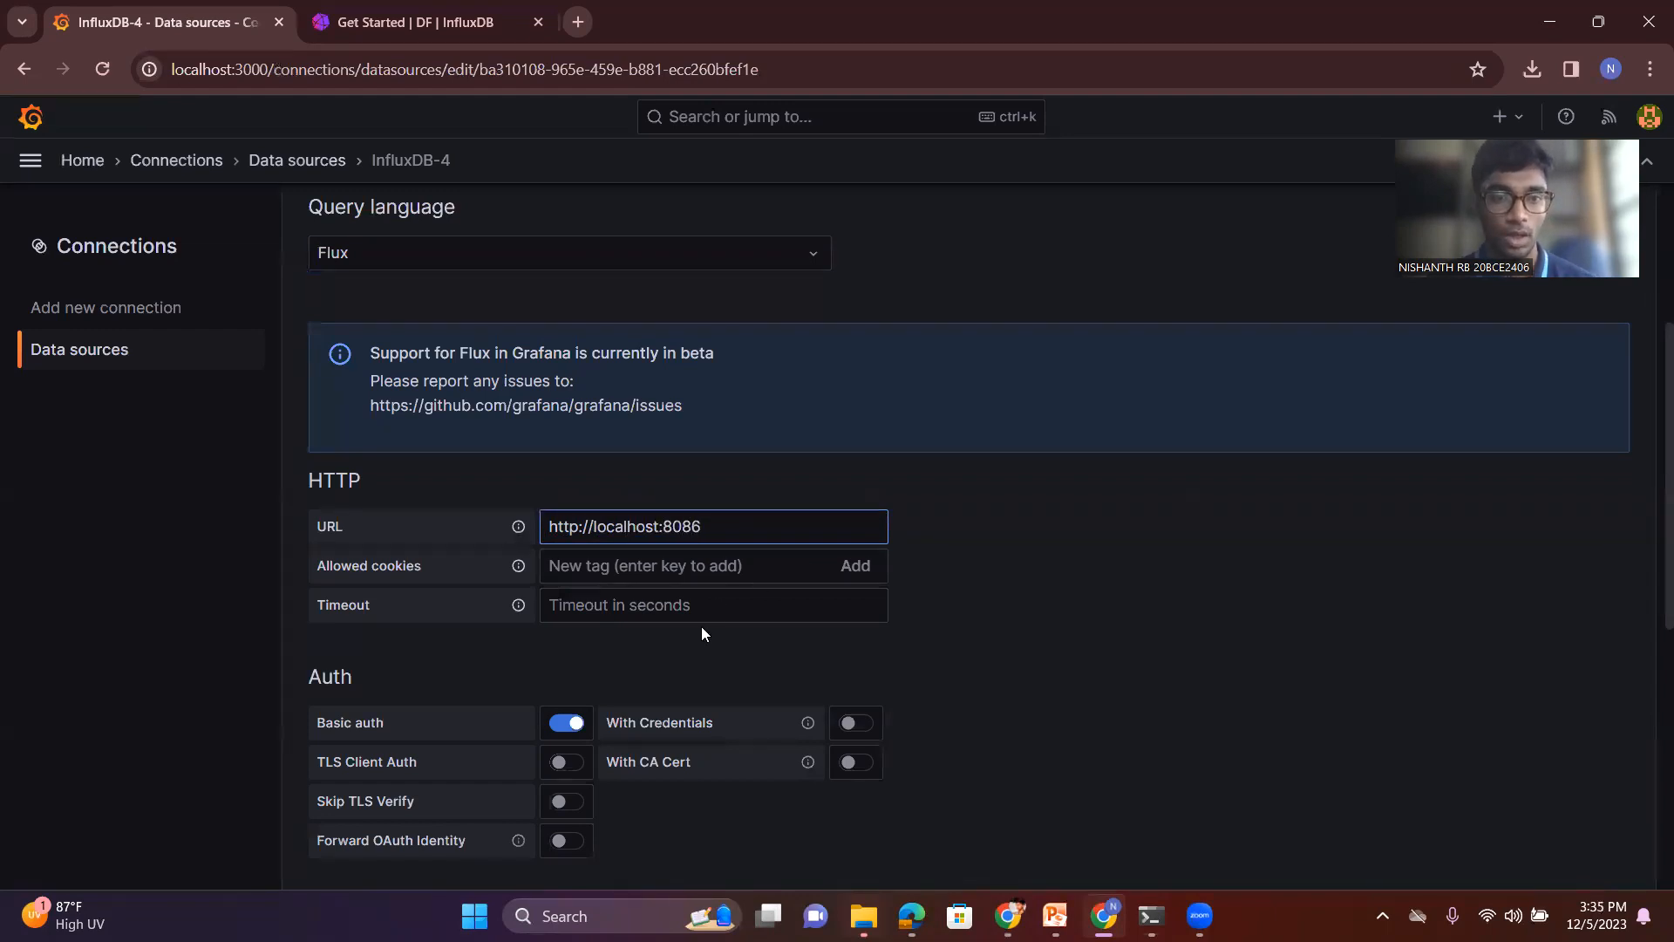
- Set the Basic Auth user to admin and enter the account password for the InfluxDB data source
scroll(712, 685, "down", 2)
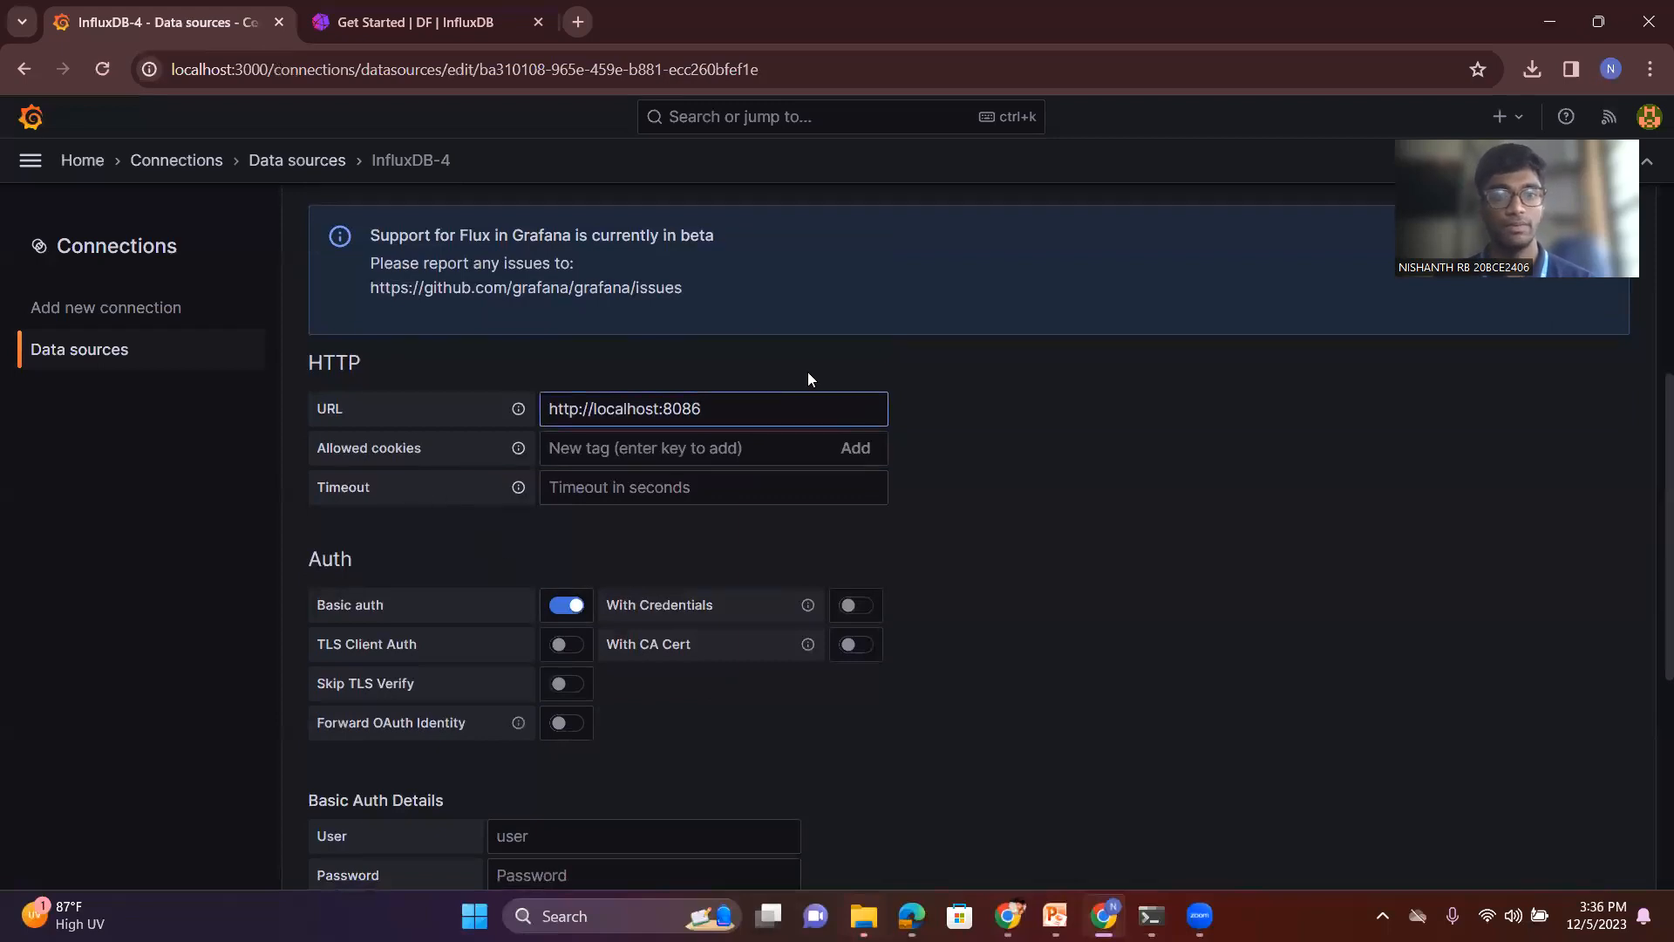
scroll(510, 537, "down", 3)
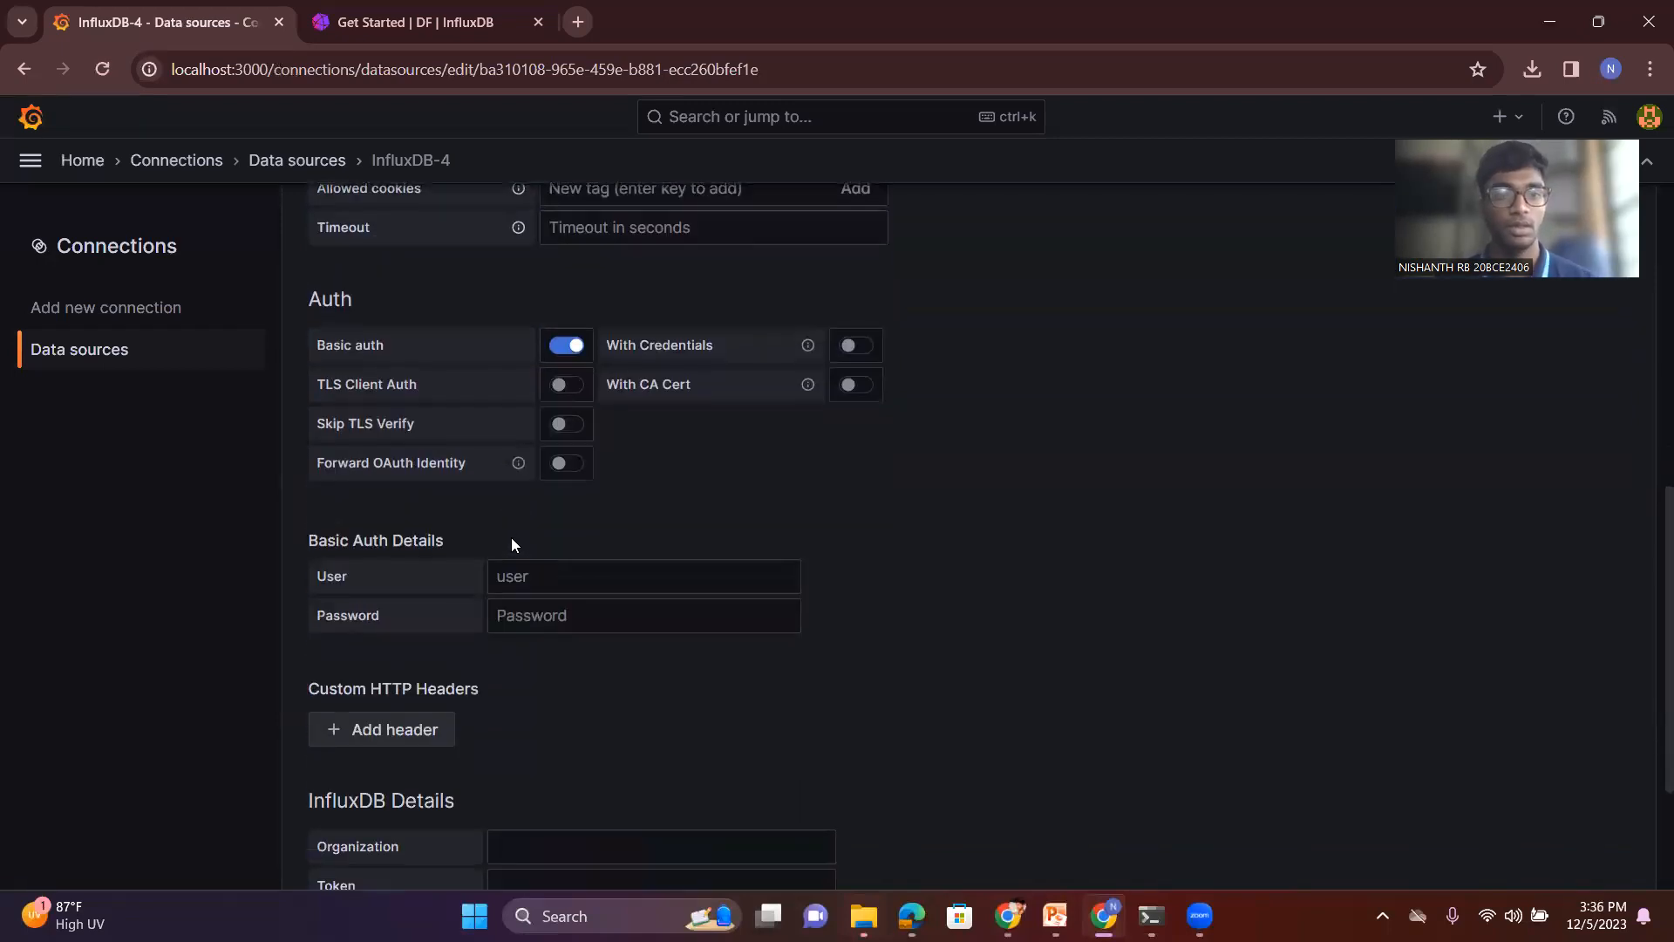
left_click(561, 586)
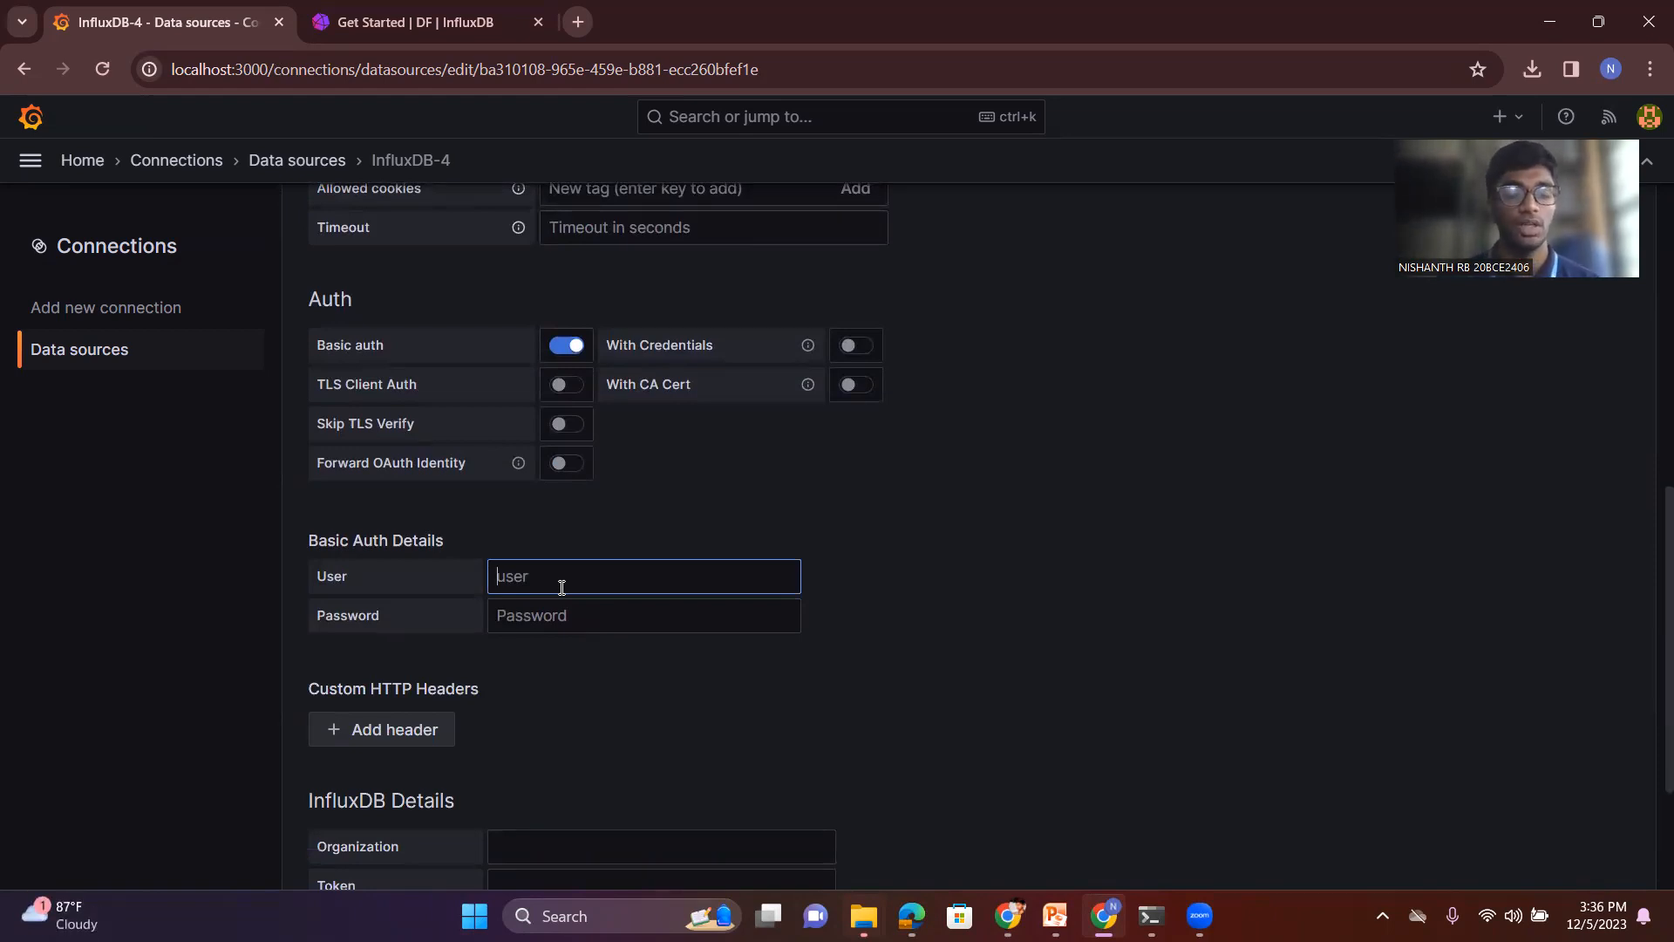
type("admin")
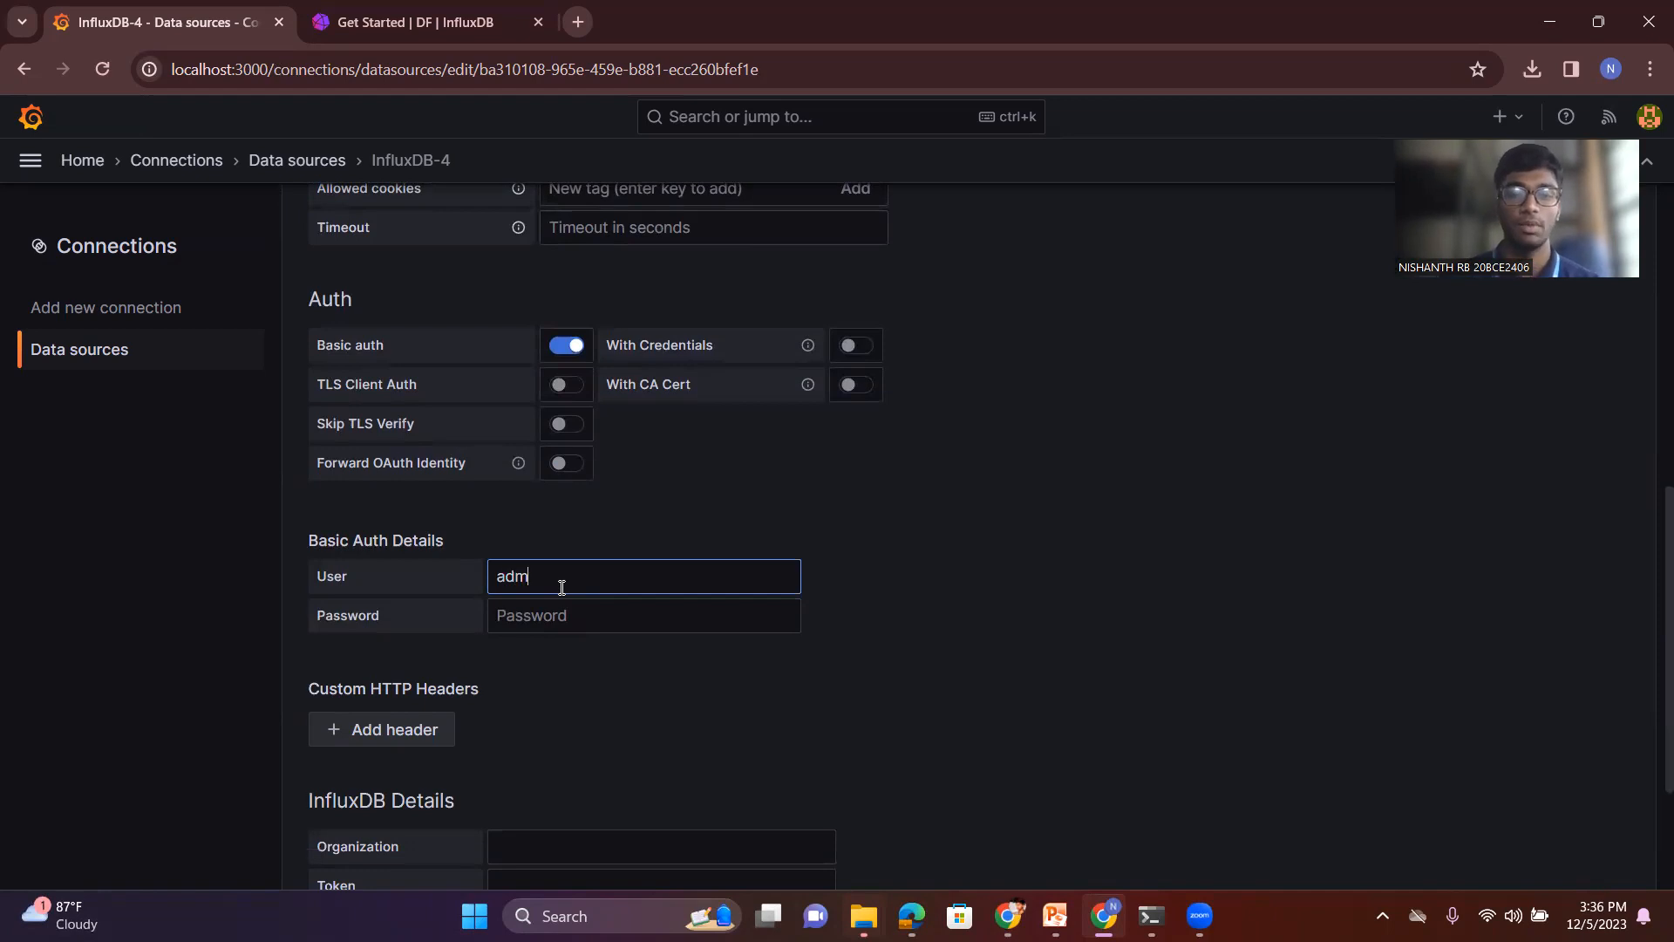
left_click(561, 610)
type("admin")
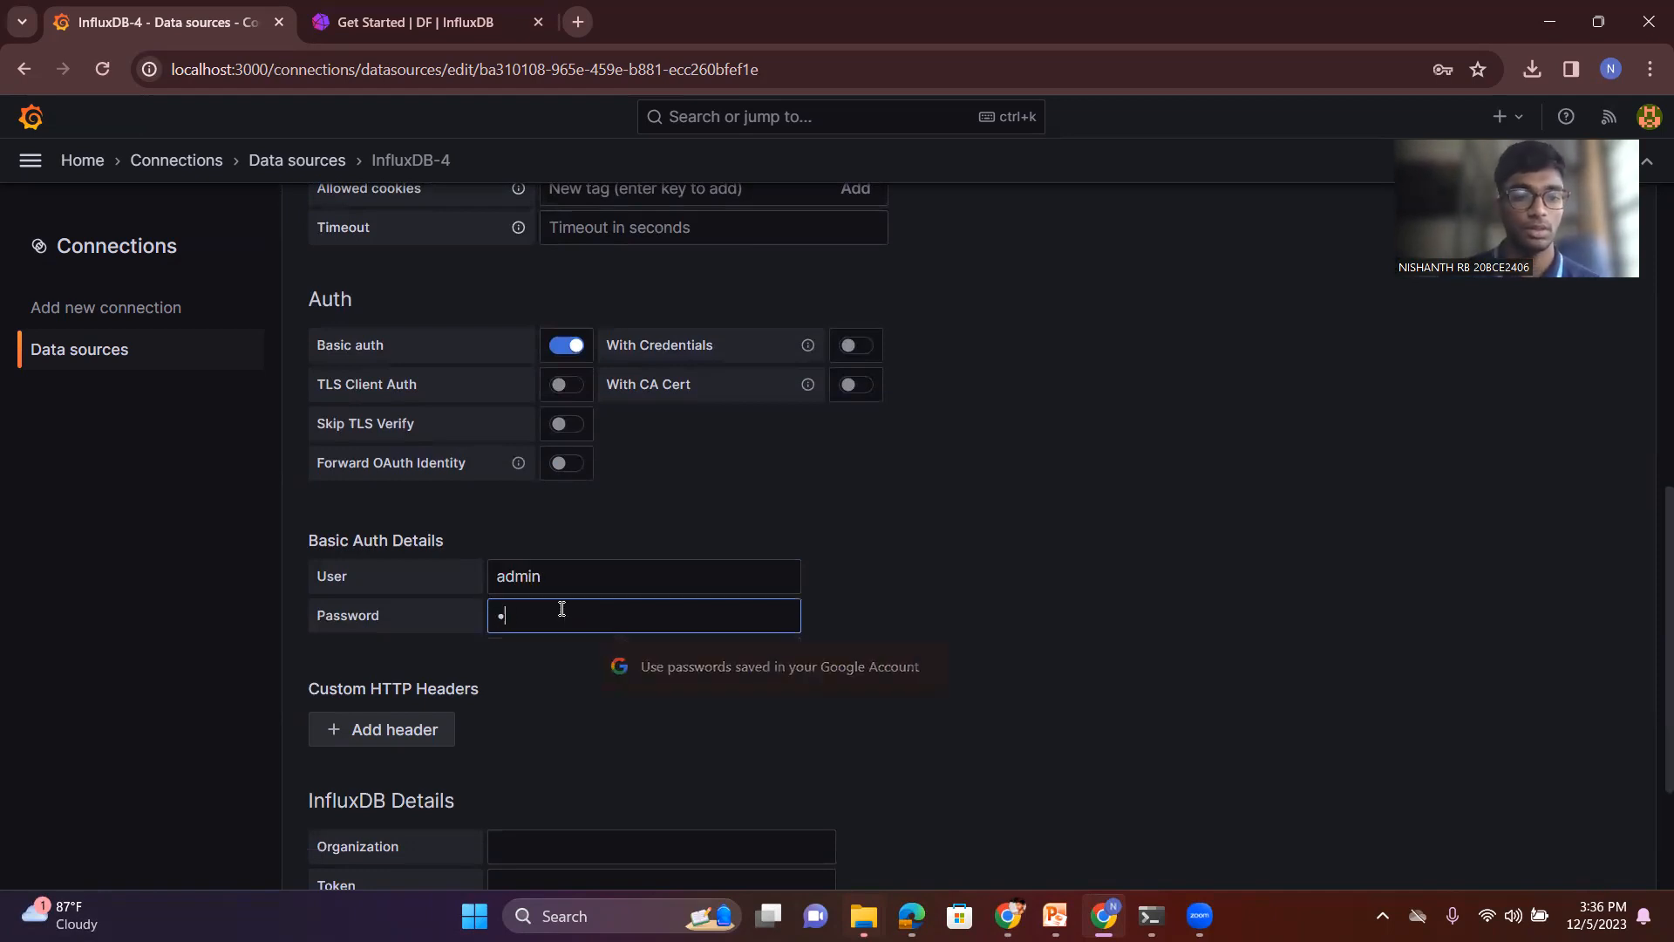
type("123")
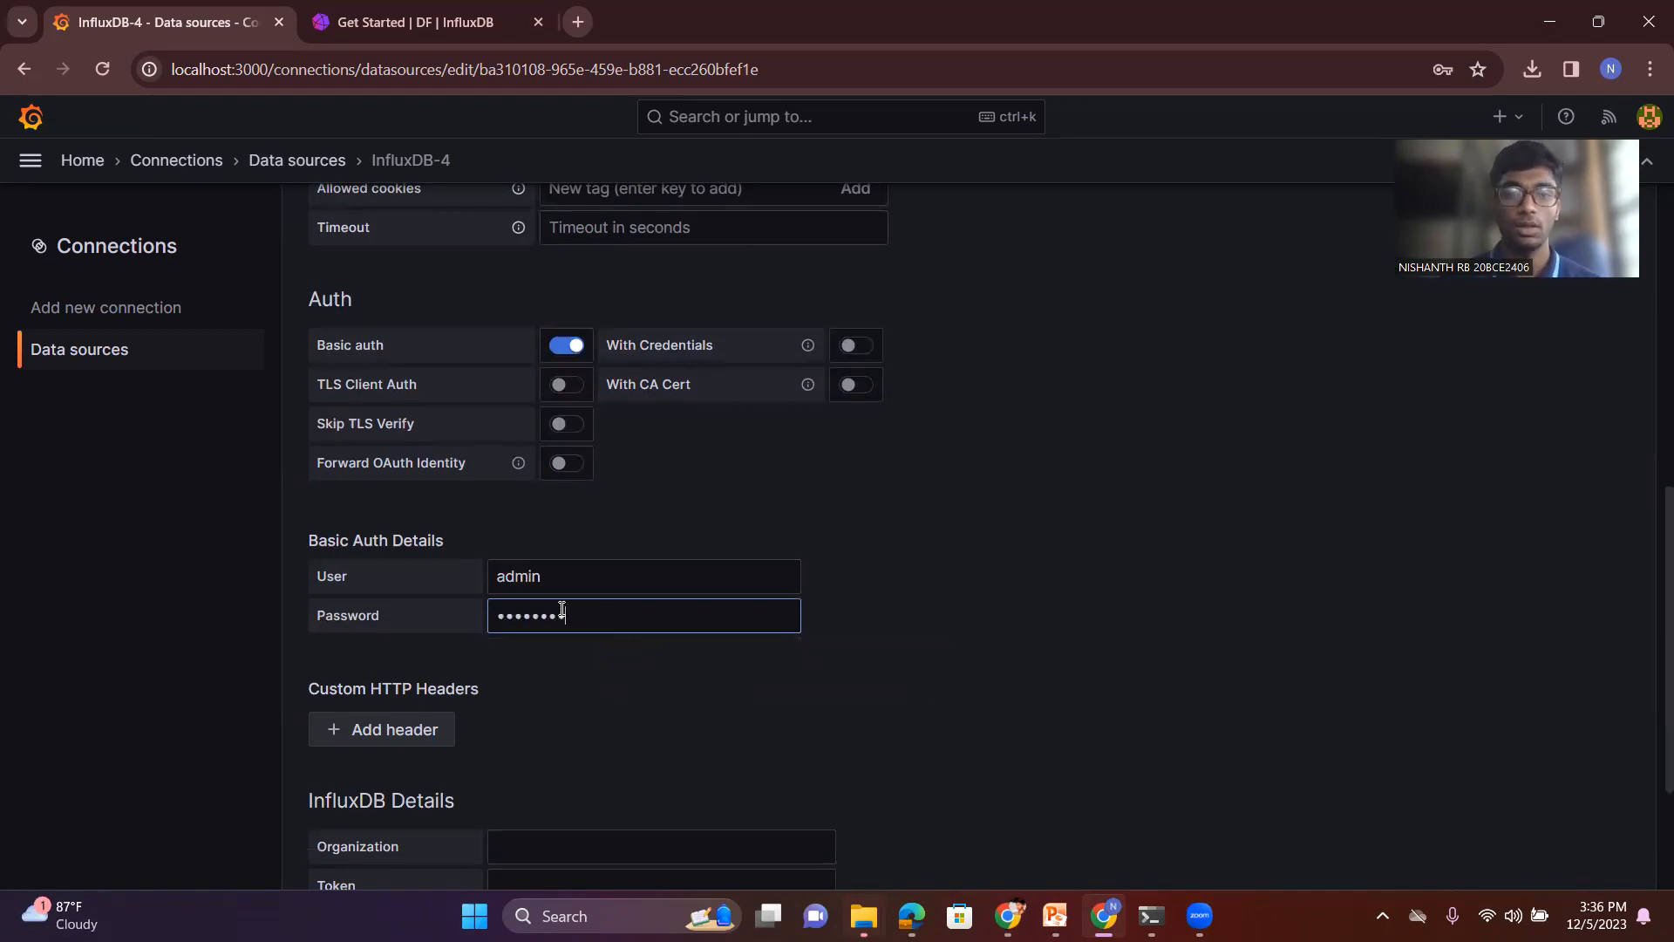
- Look up the current organization in InfluxDB and enter DF as the data source's organization in Grafana
scroll(561, 623, "down", 2)
left_click(546, 684)
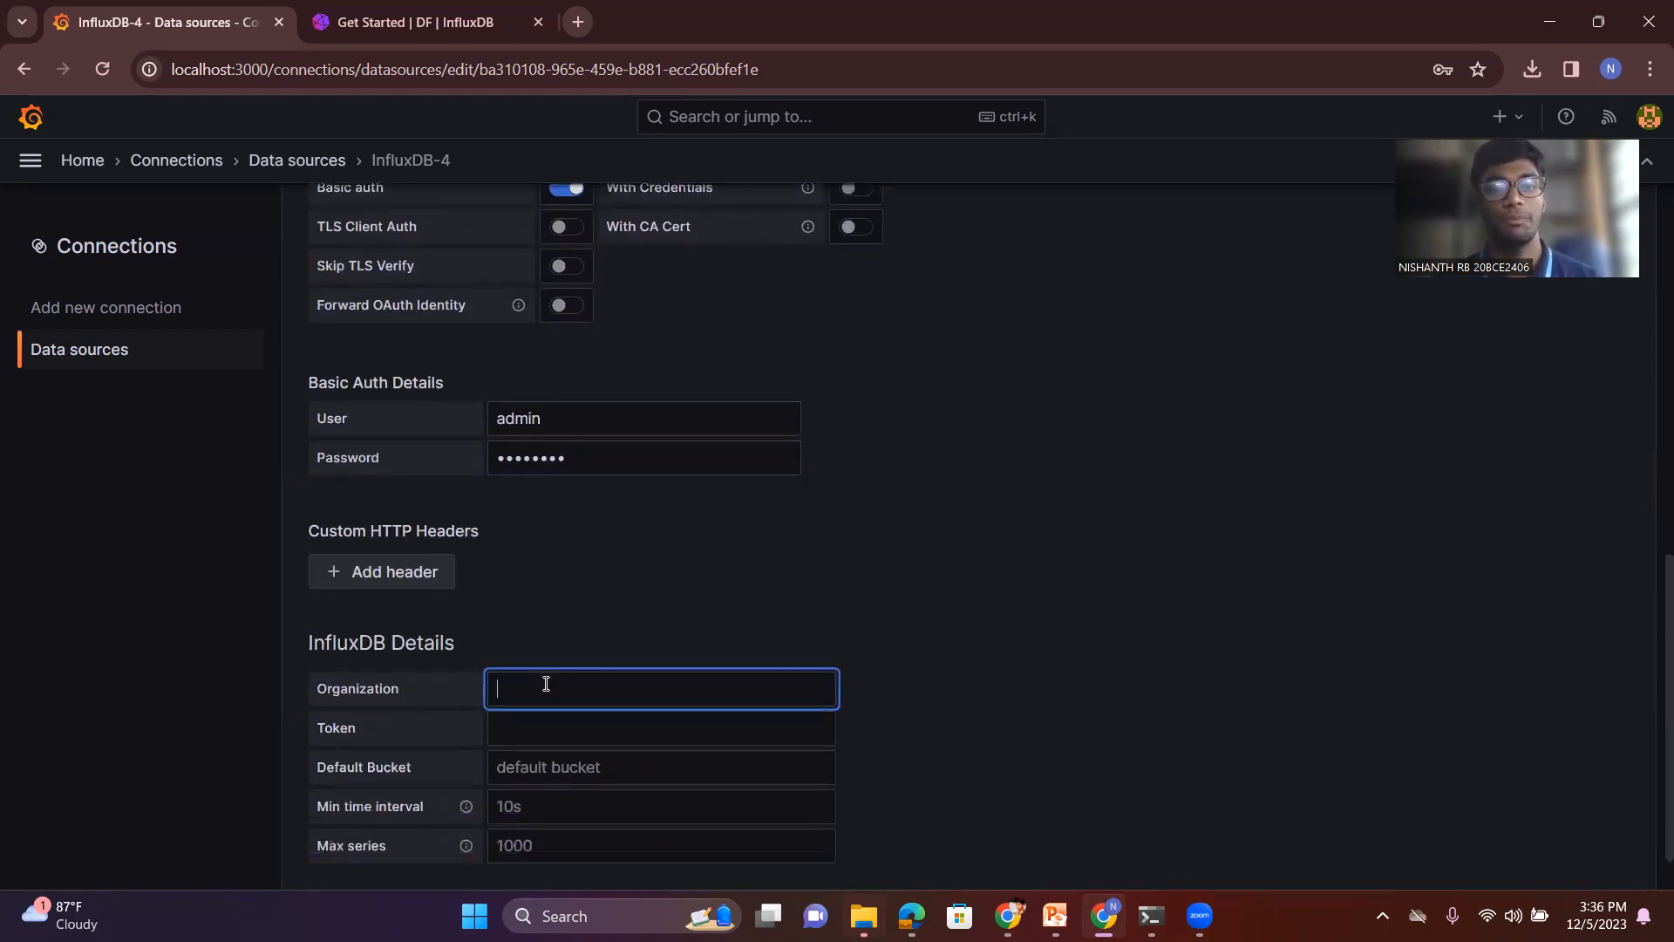
left_click(314, 12)
mouse_move(32, 261)
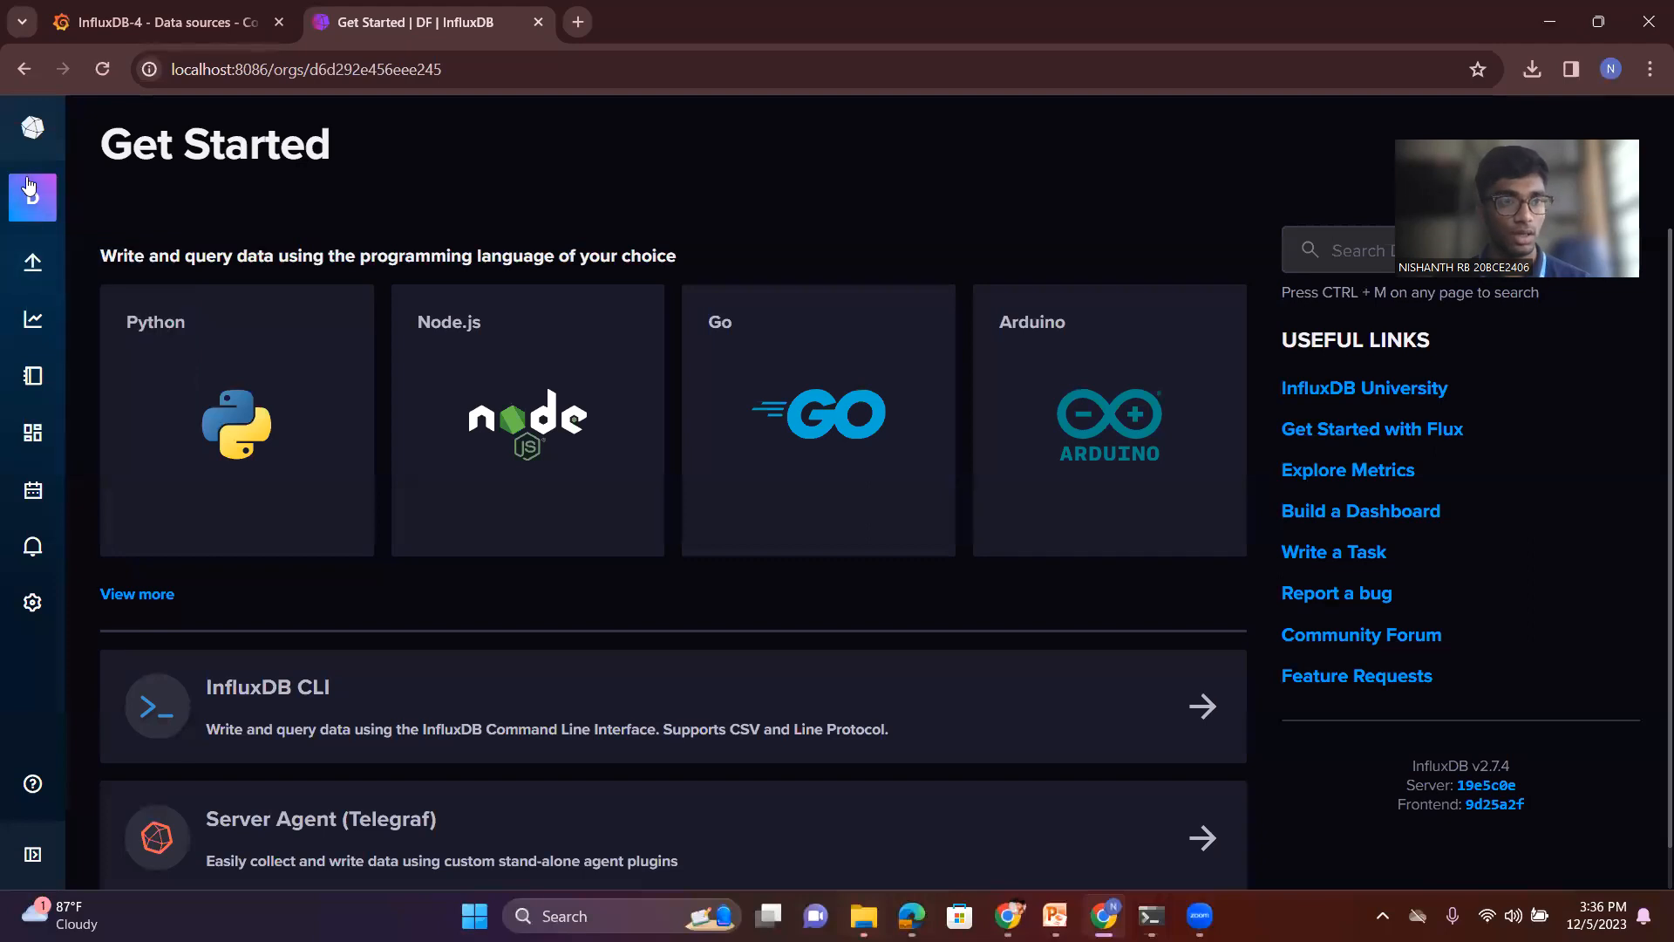
mouse_move(32, 197)
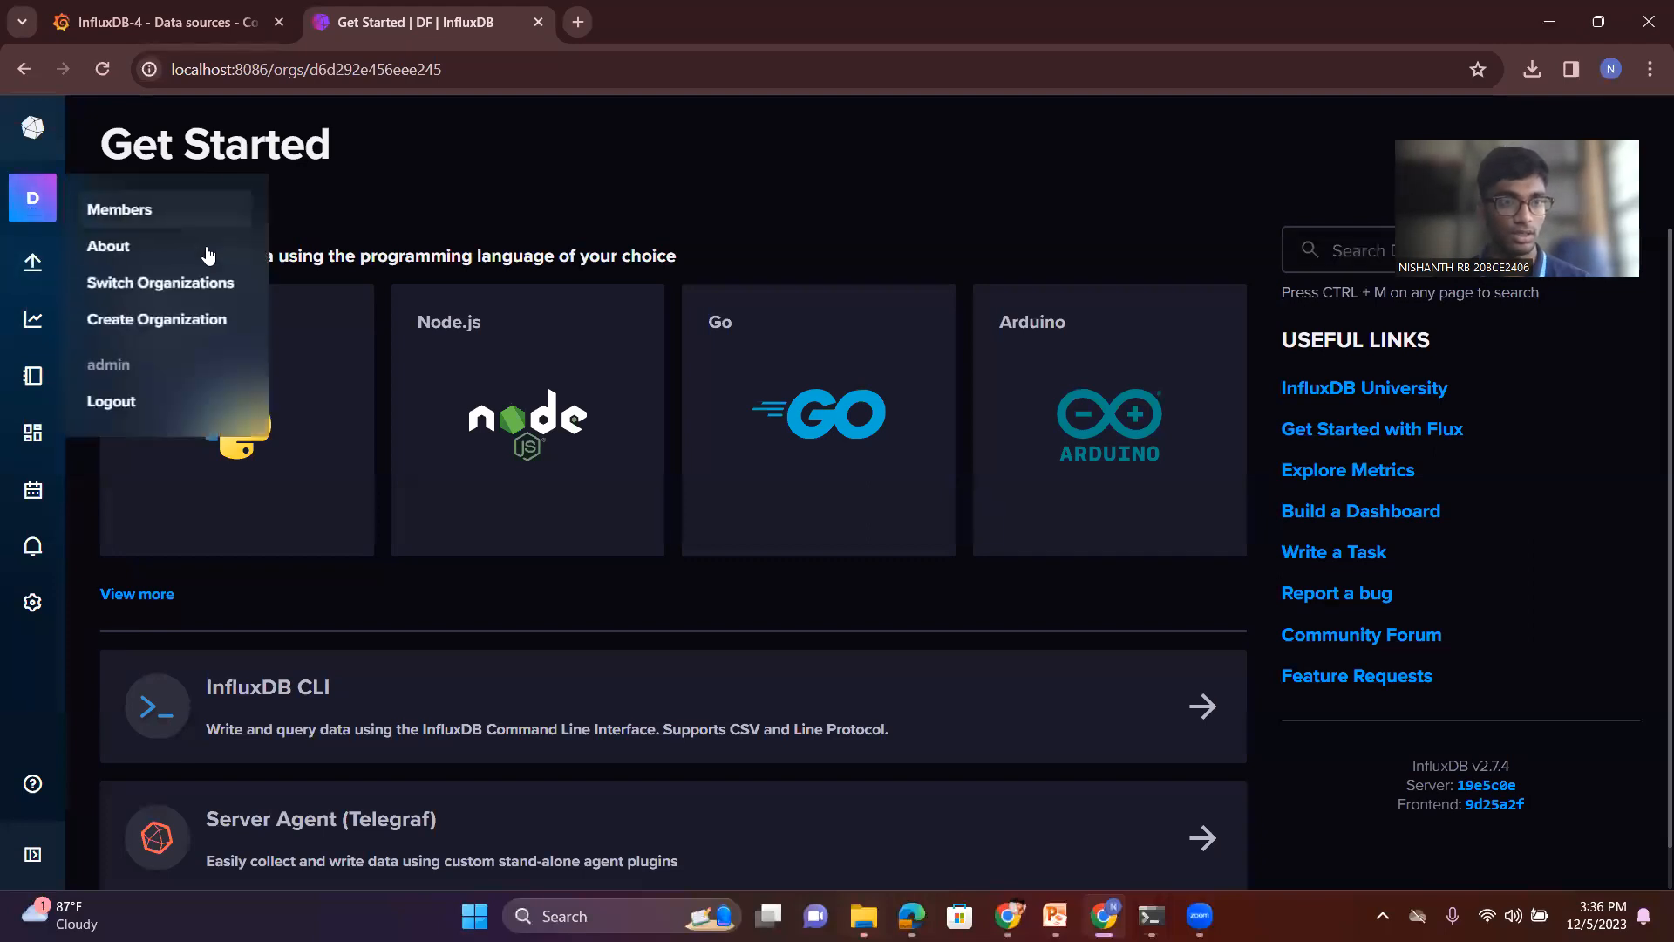
left_click(179, 283)
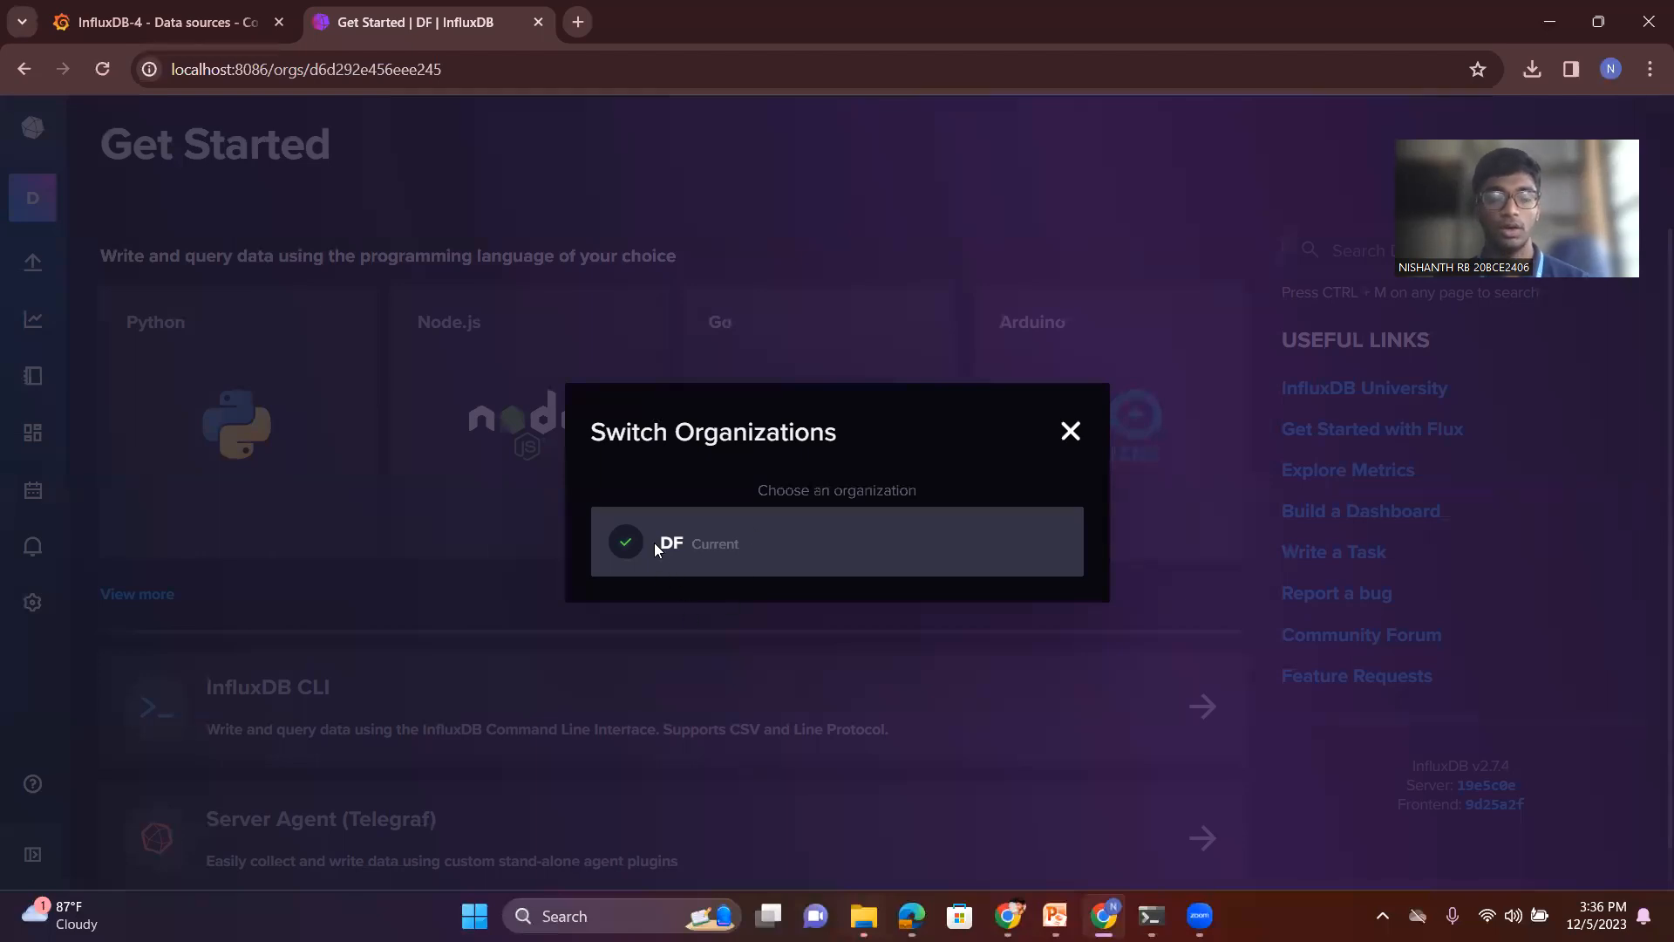
left_click(1067, 432)
left_click(145, 30)
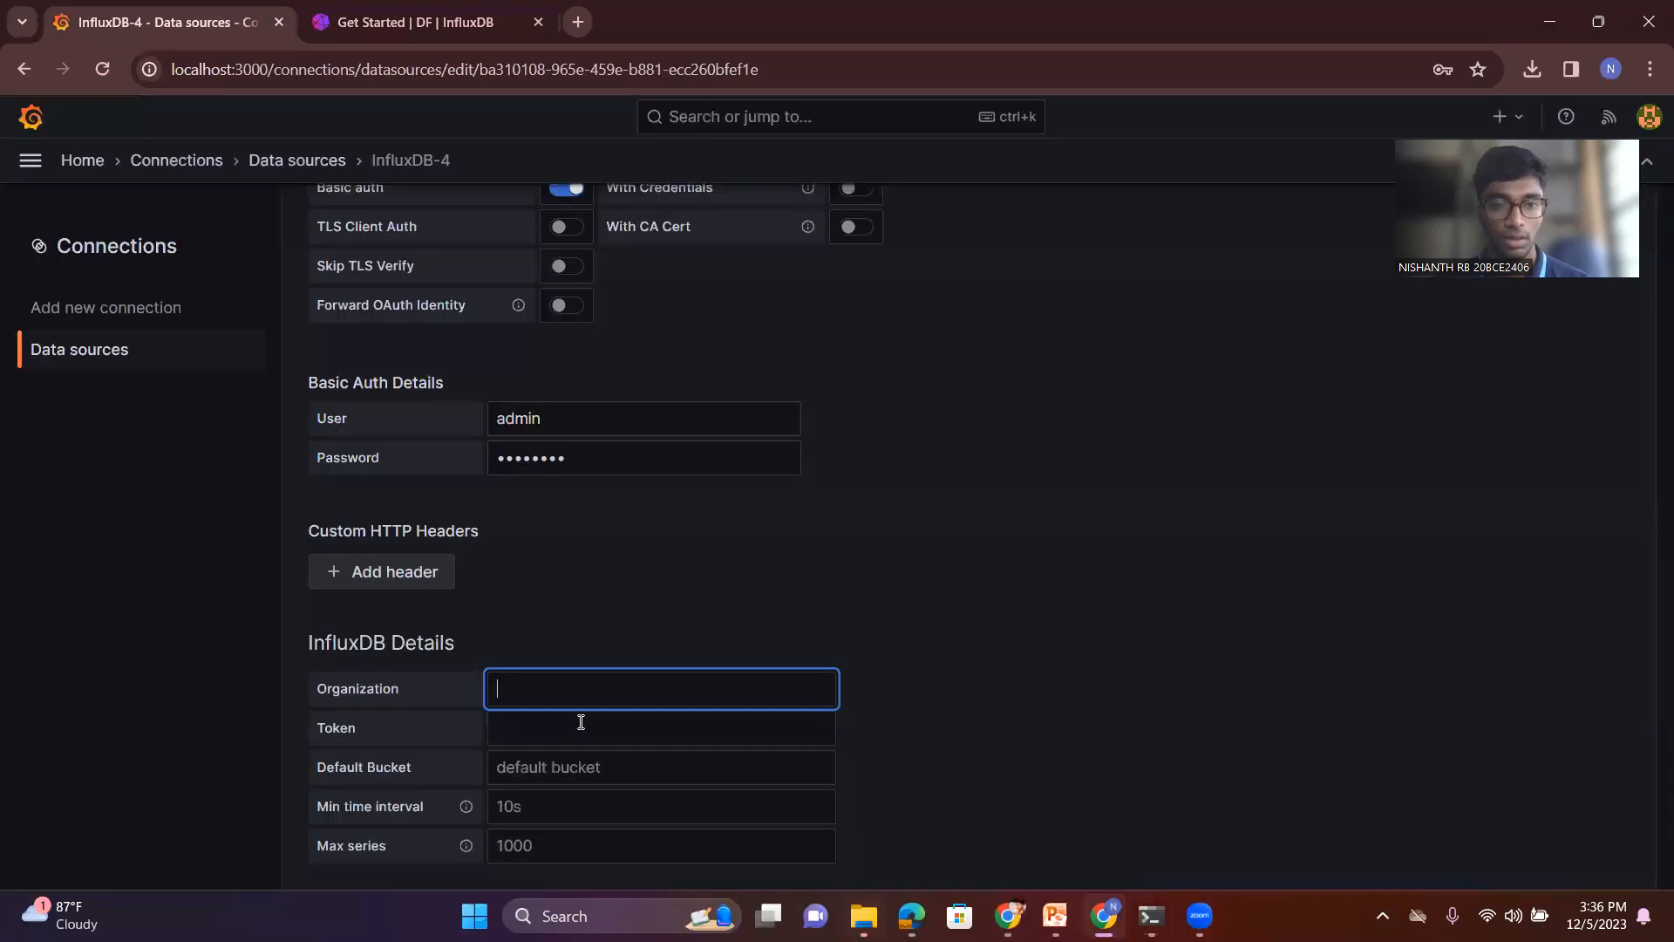
type("DF")
- Switch to InfluxDB and open its list of API tokens
left_click(535, 735)
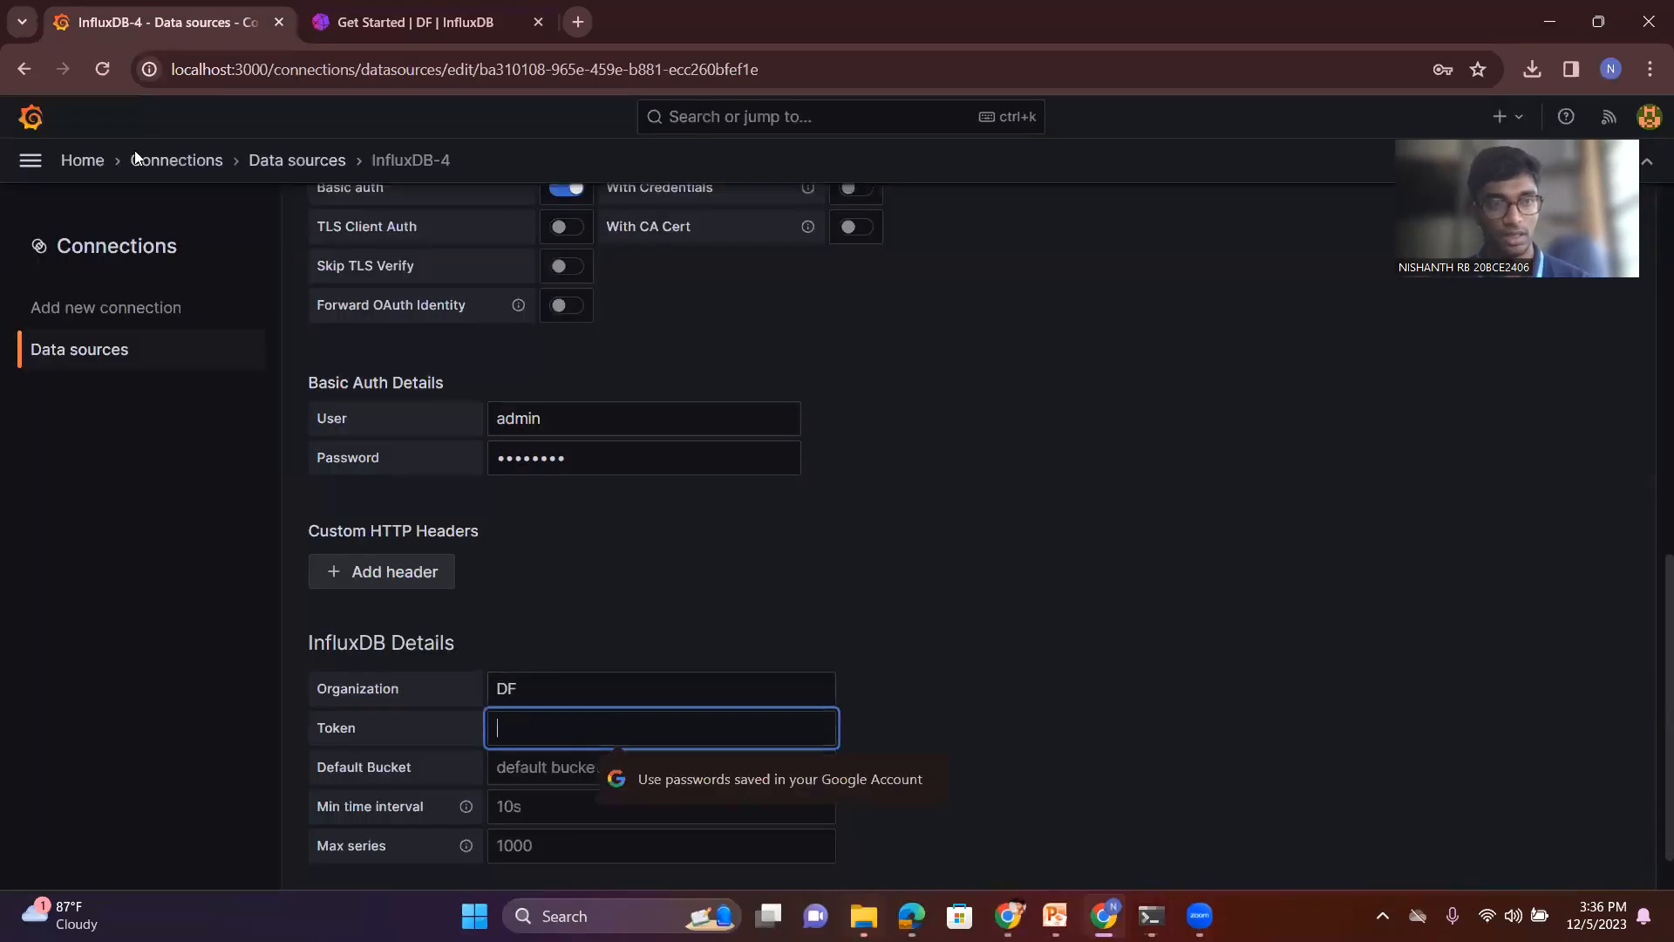
left_click(323, 13)
mouse_move(33, 261)
left_click(124, 421)
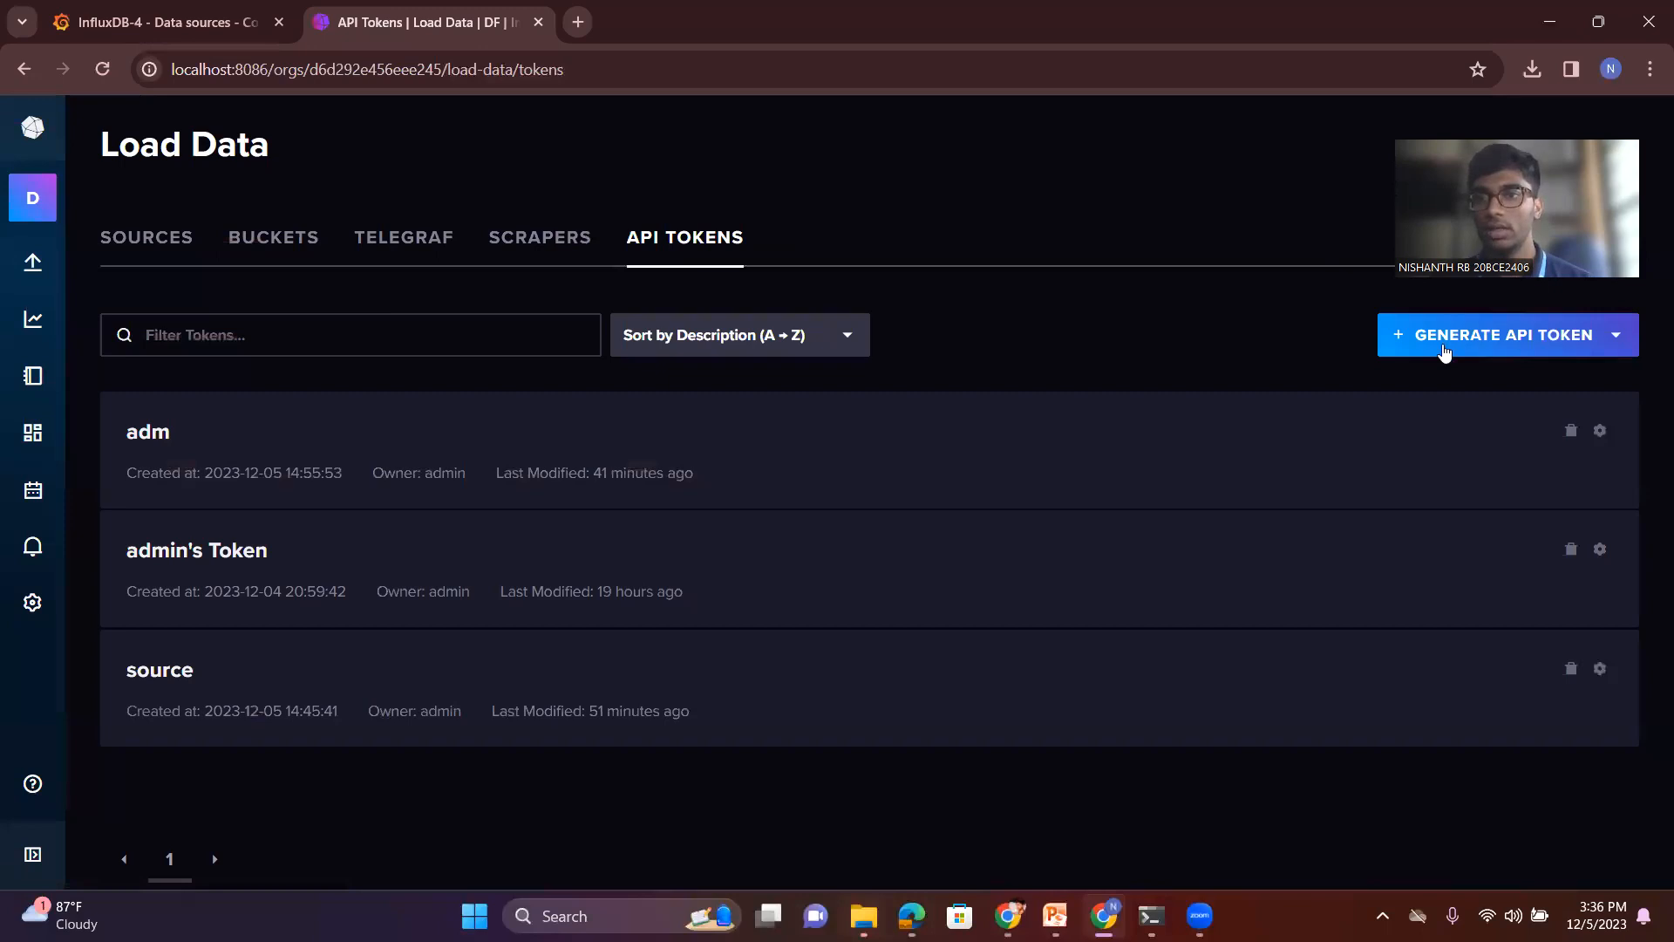
- Generate an all access API token with the description "admin token"
left_click(1445, 349)
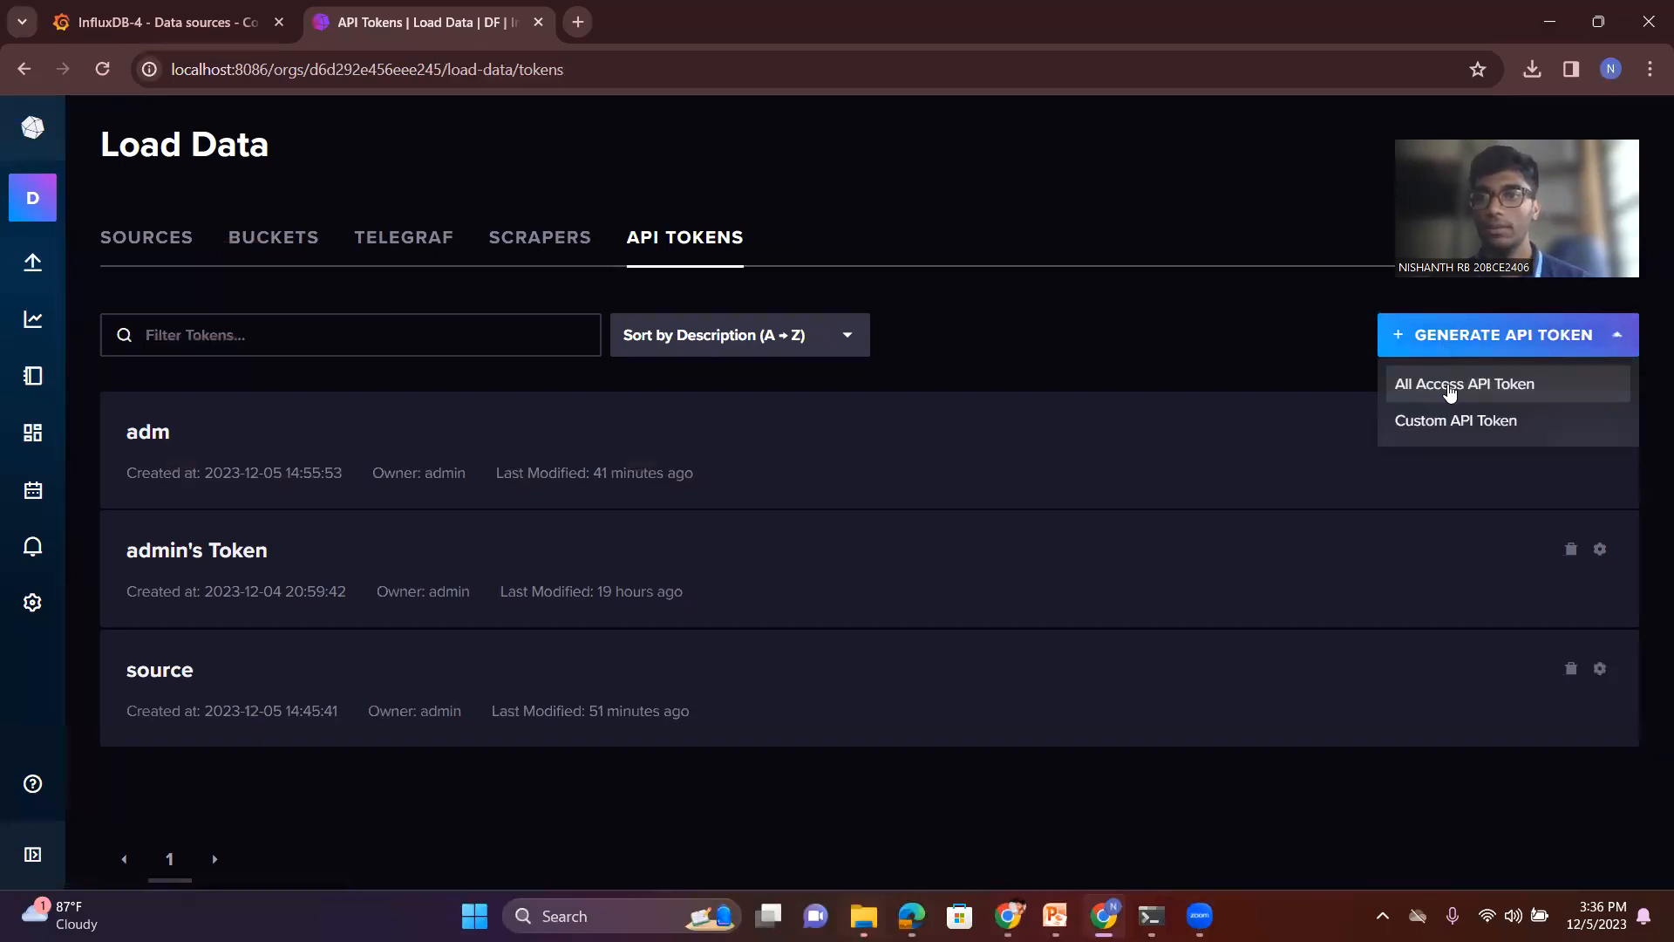
left_click(1450, 390)
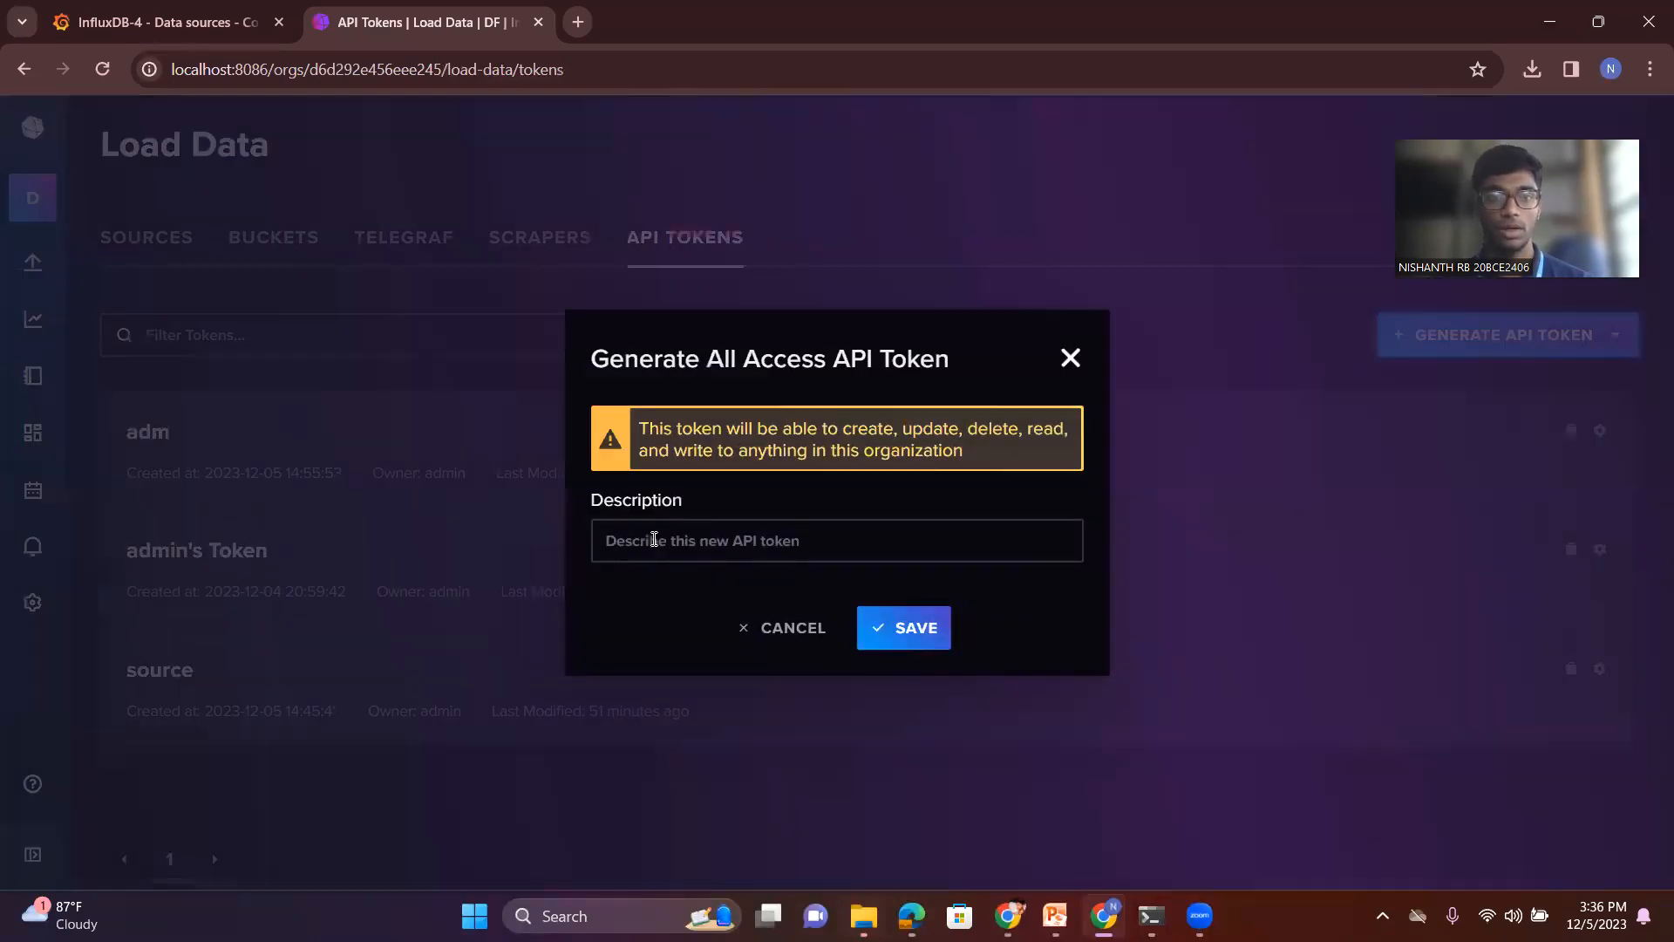
left_click(654, 538)
type("ad")
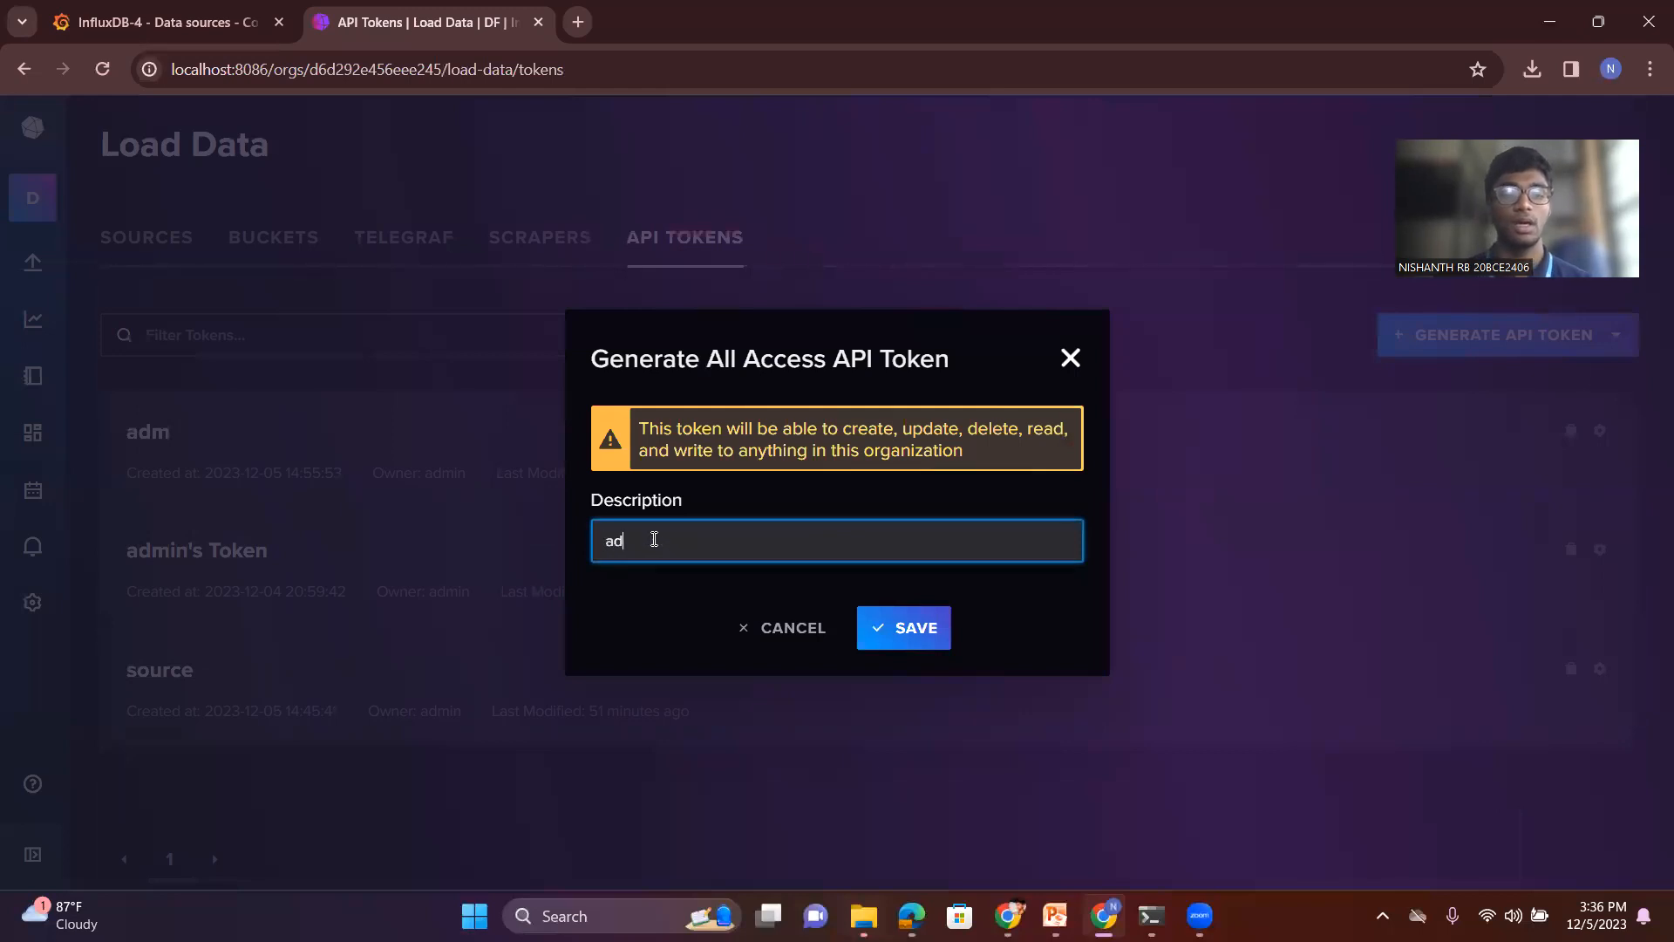
type("min ")
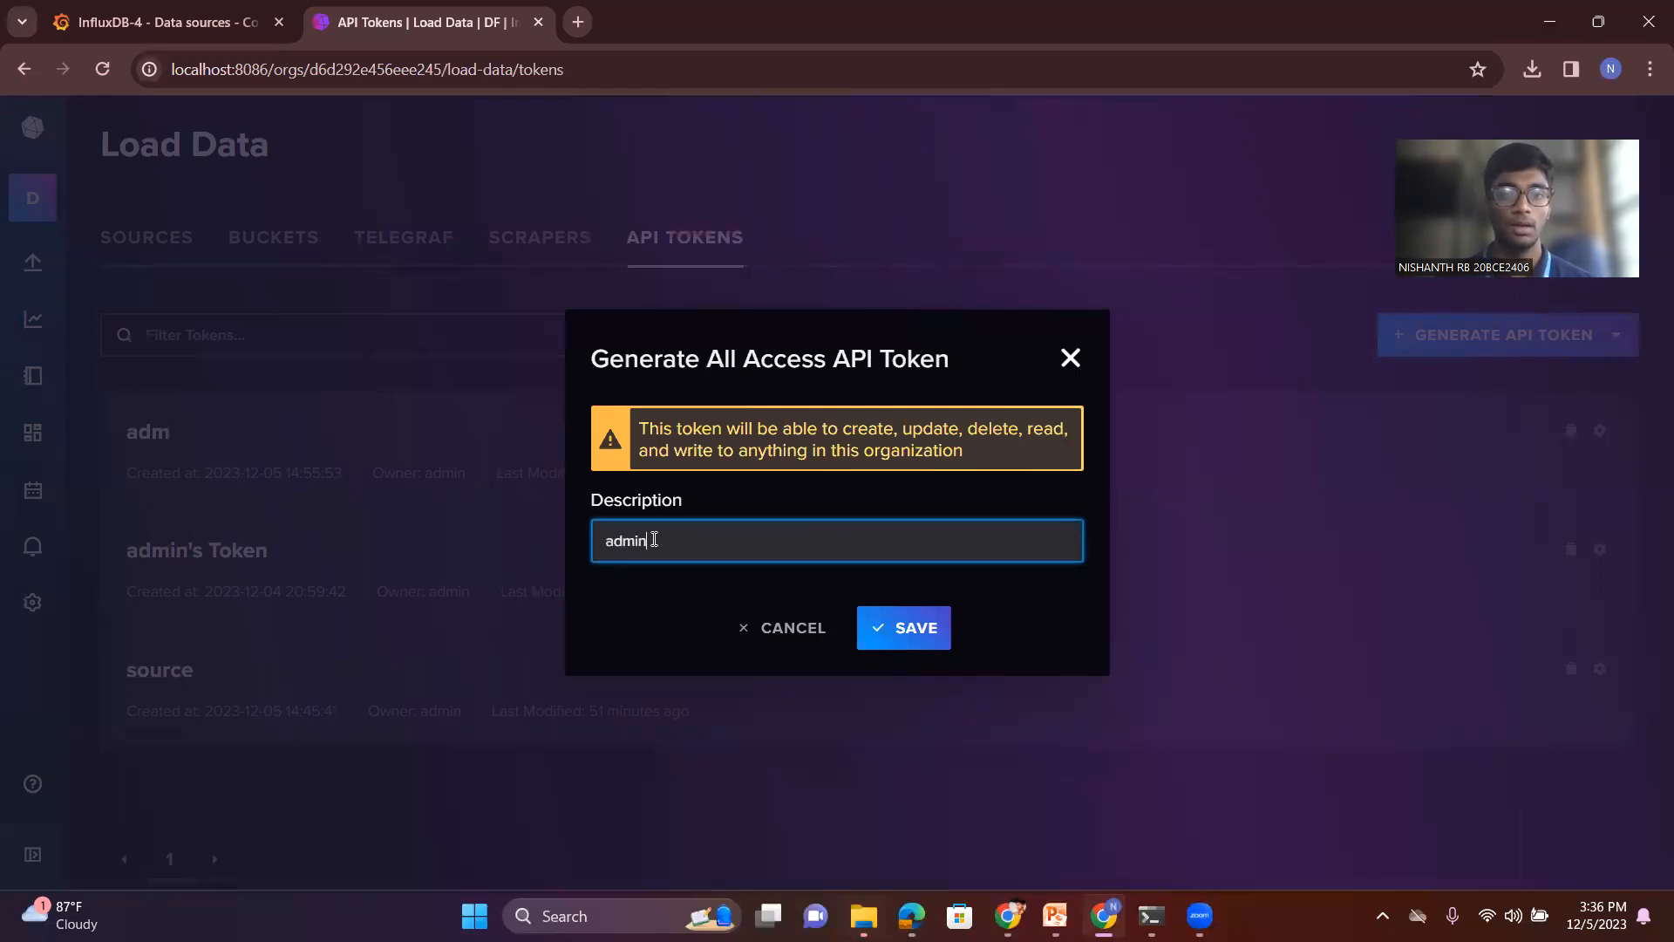
type("to")
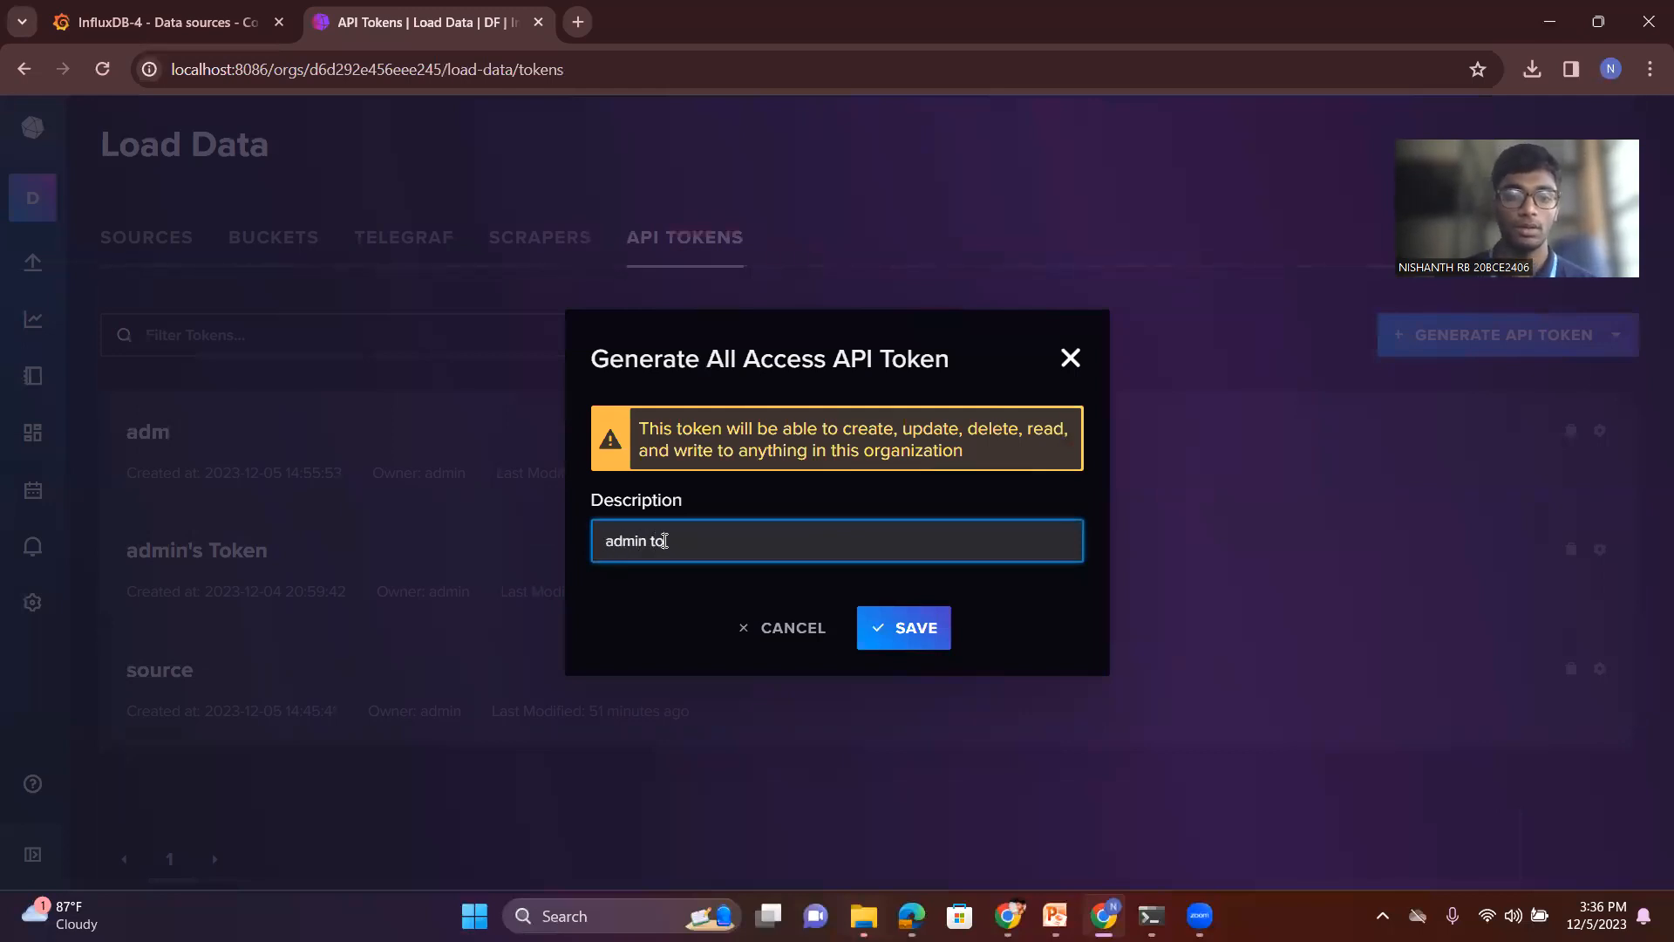
type("ken gra")
key("BackSpace")
key("BackSpace")
type("grafana")
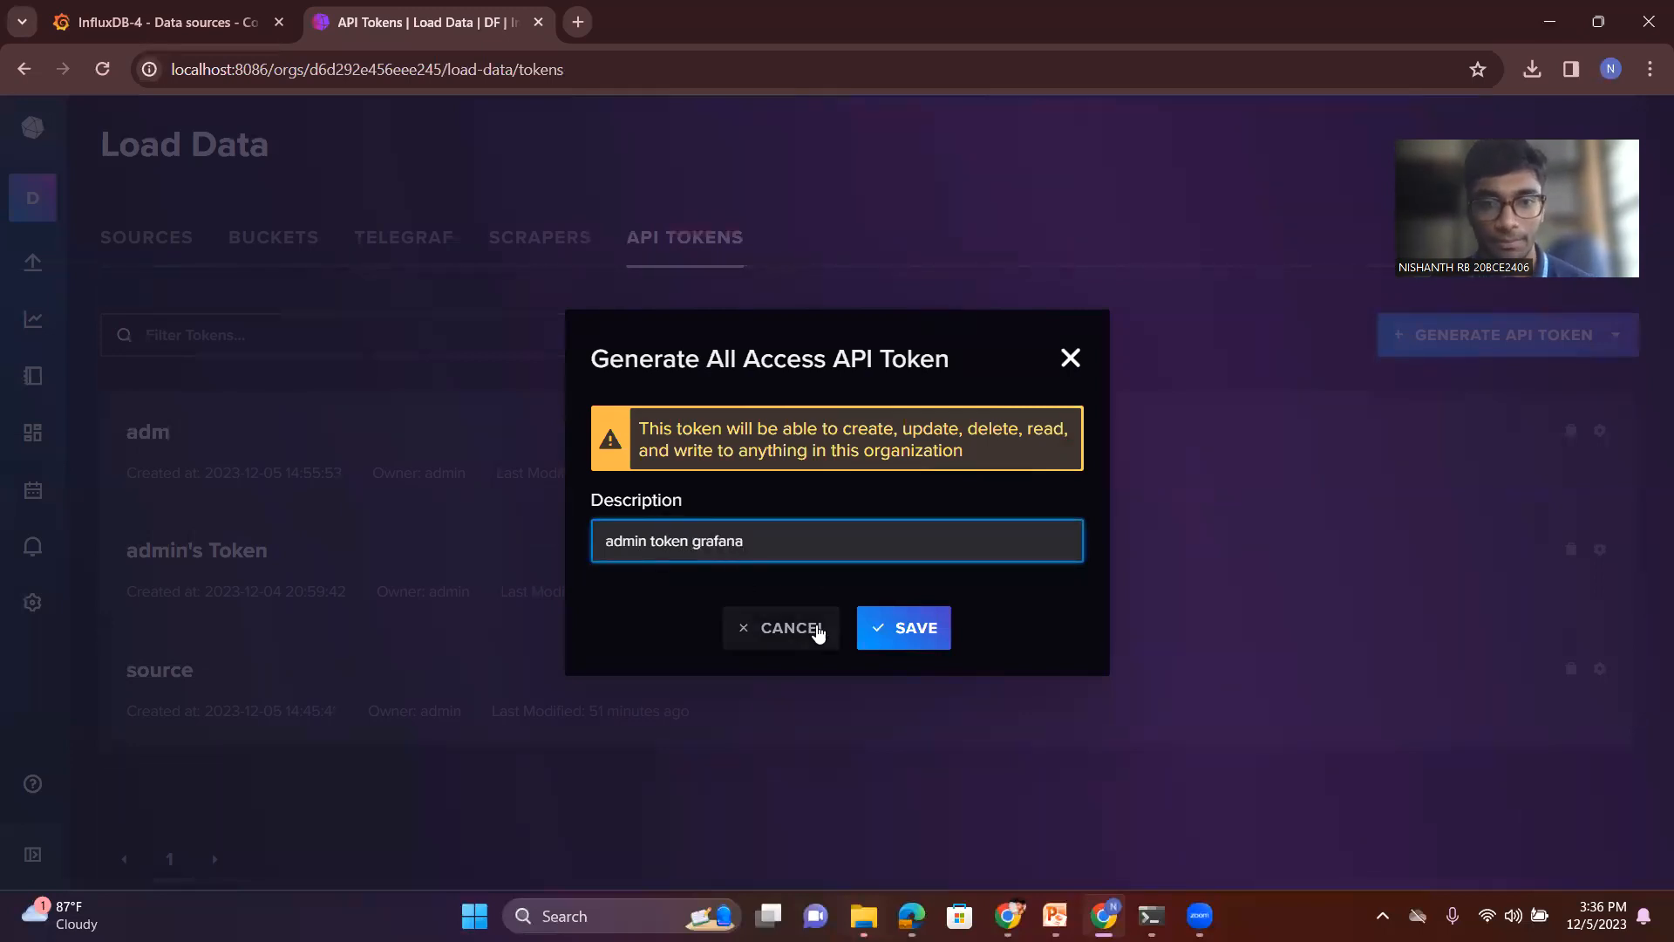
key("BackSpace")
key("BackSpace")
key("BackSpace")
key("BackSpace")
key("BackSpace")
key("BackSpace")
key("BackSpace")
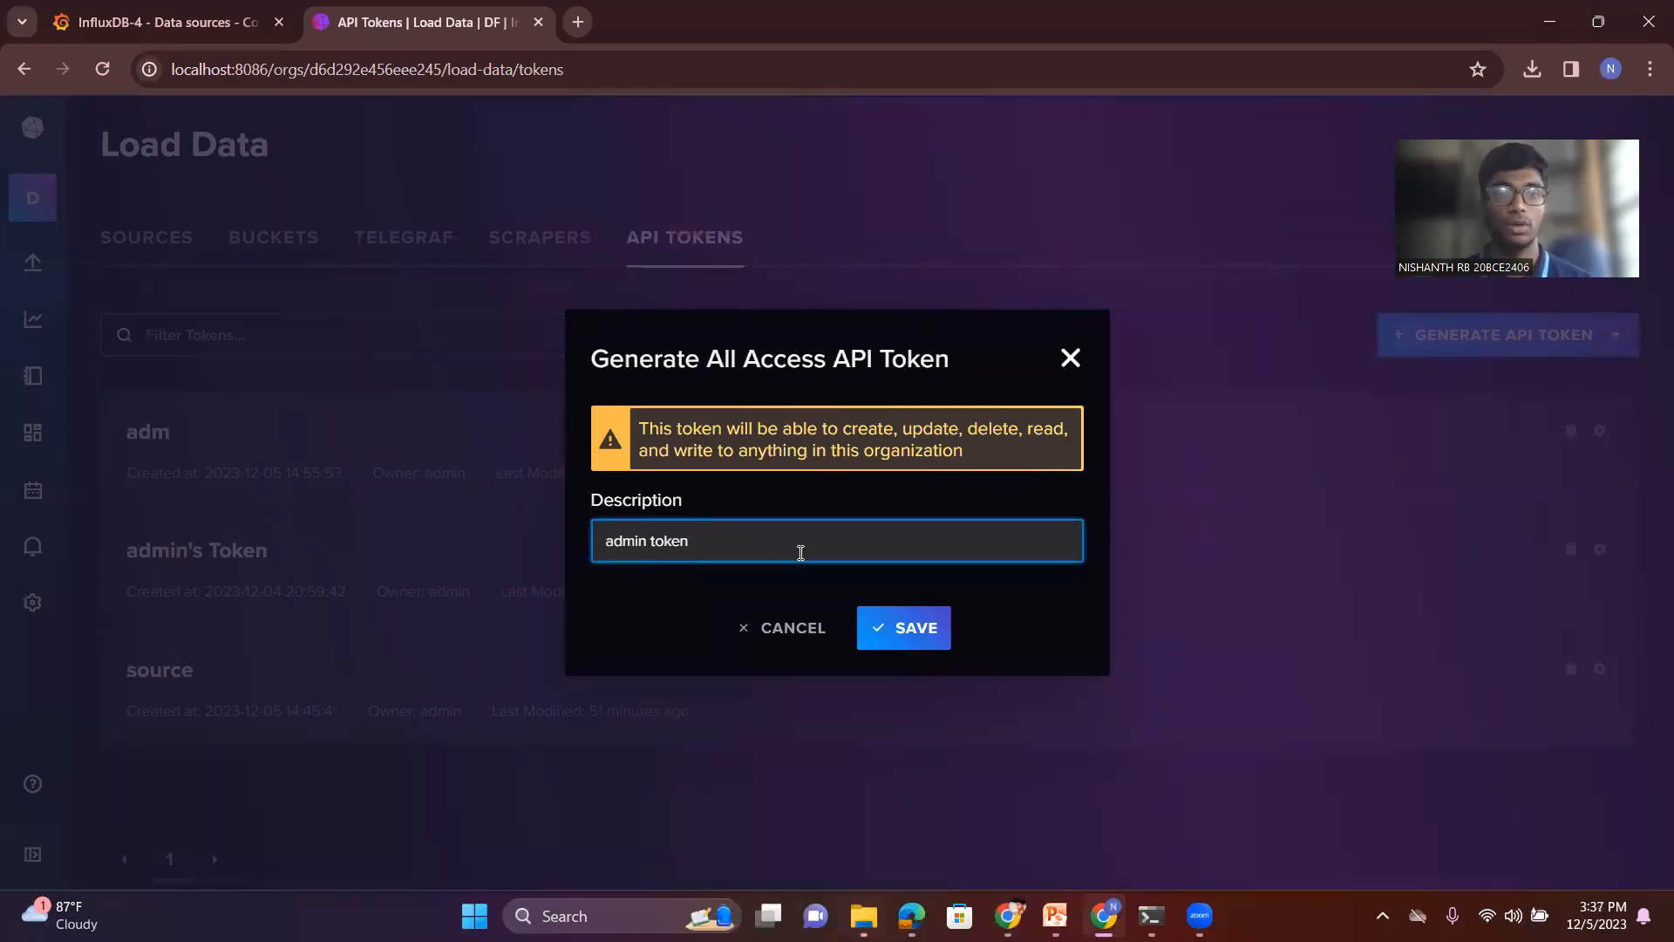
left_click(898, 625)
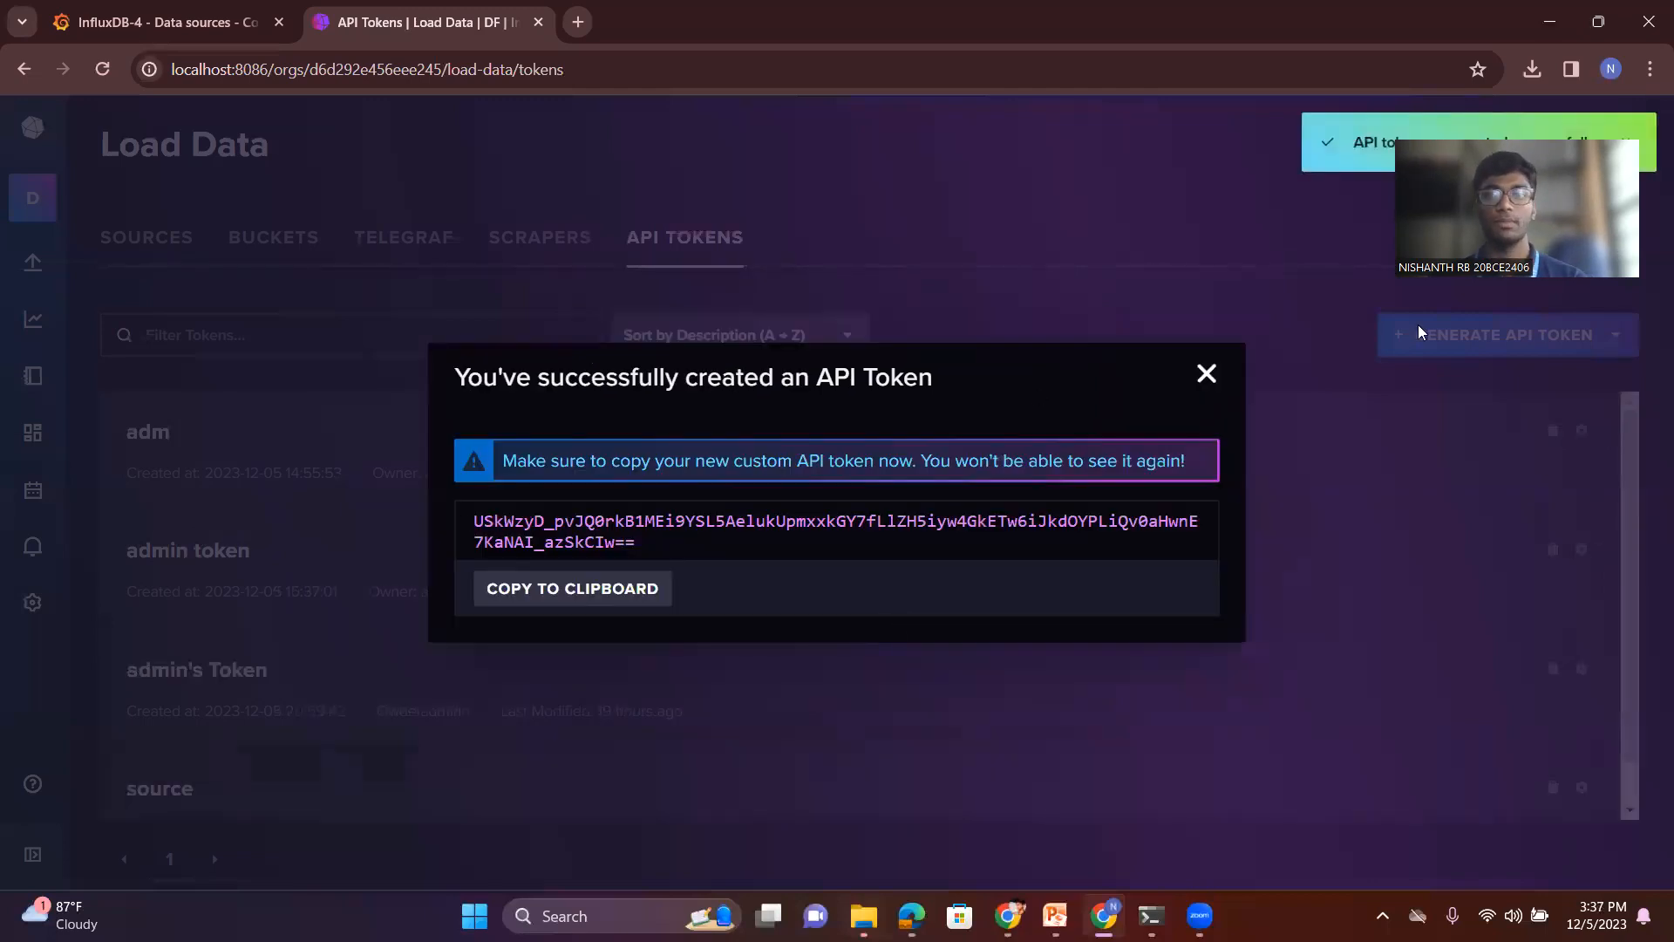
- Copy the new API token and paste it as the InfluxDB data source's token in Grafana
left_click(569, 590)
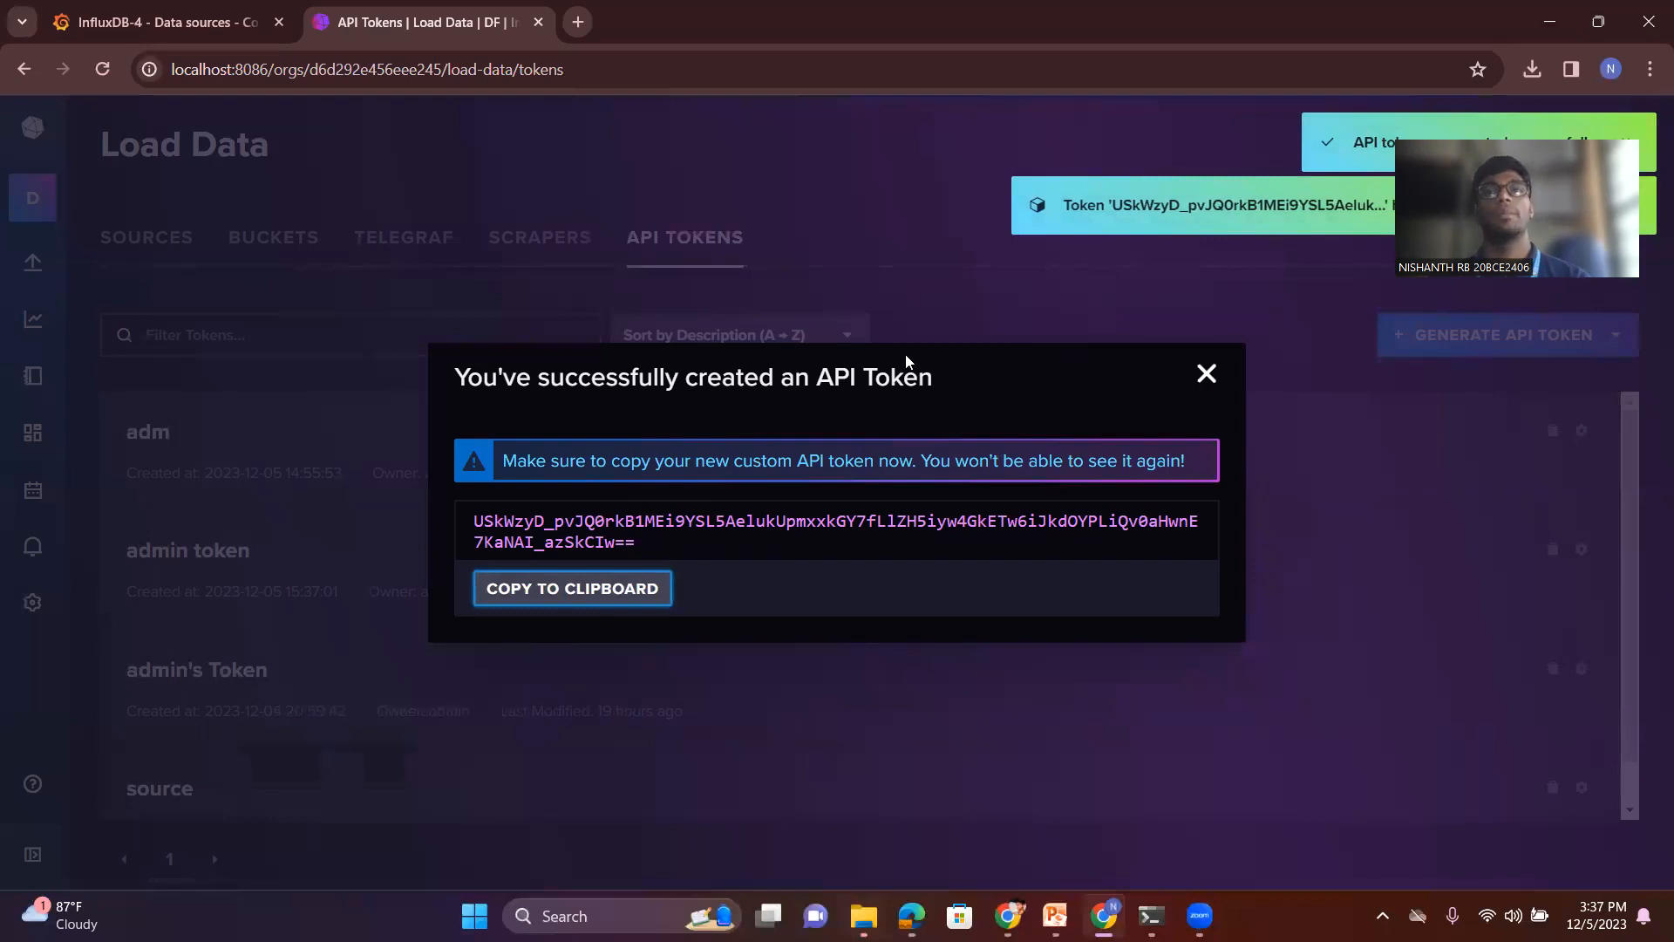
left_click(127, 12)
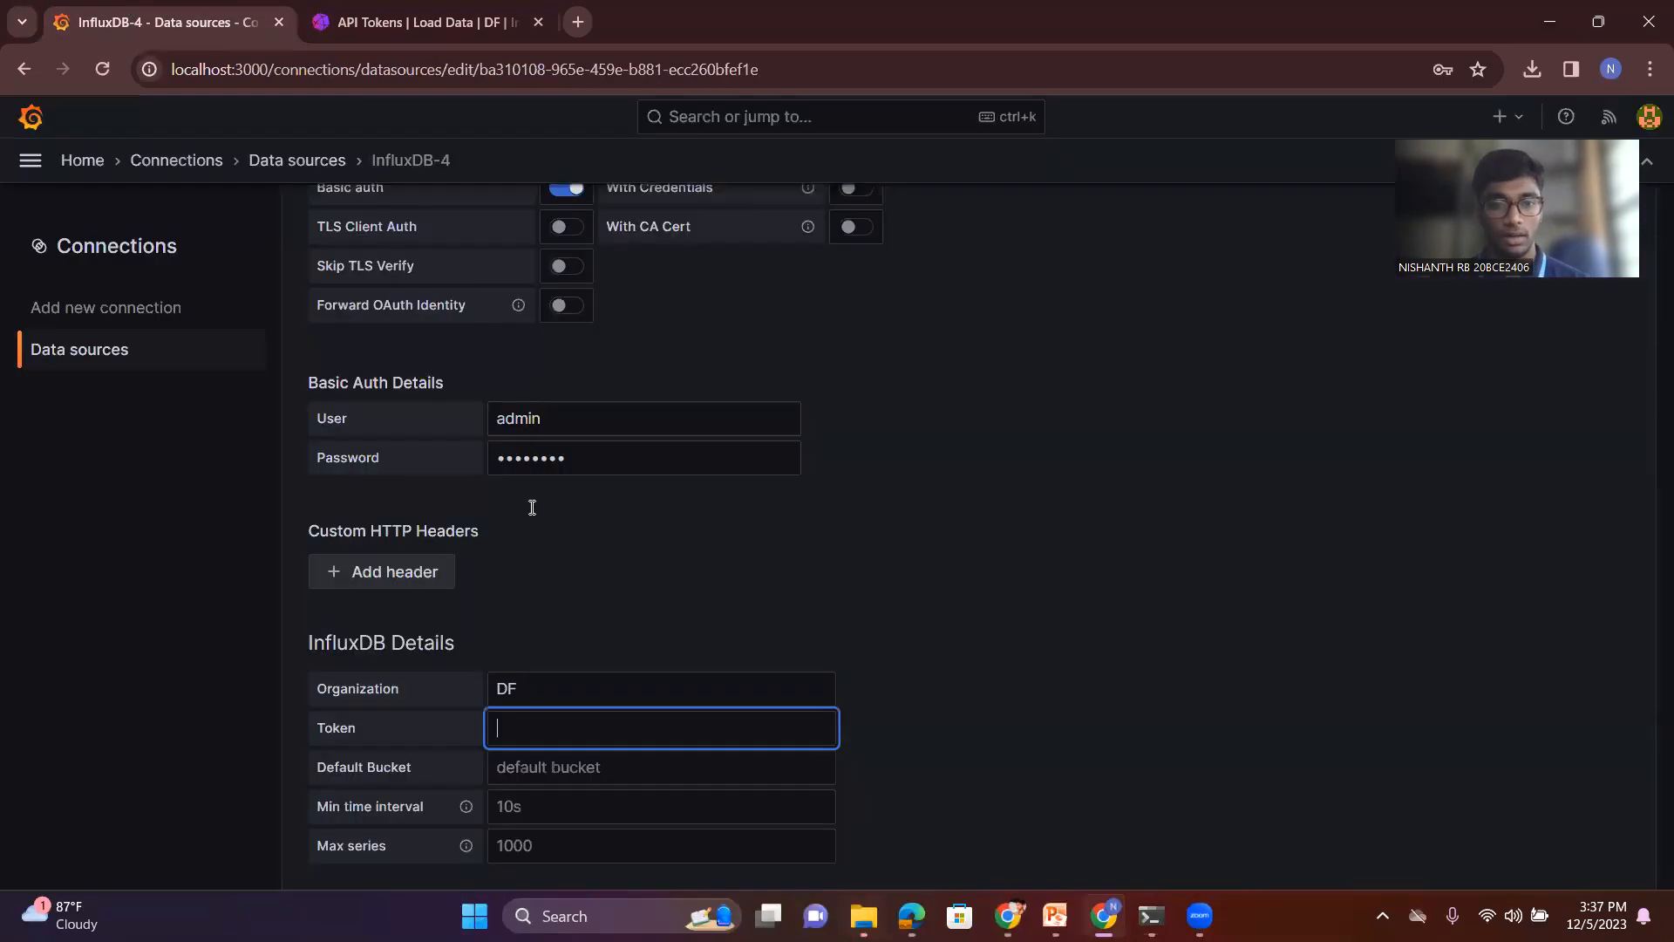
left_click(549, 723)
key("ctrl+v")
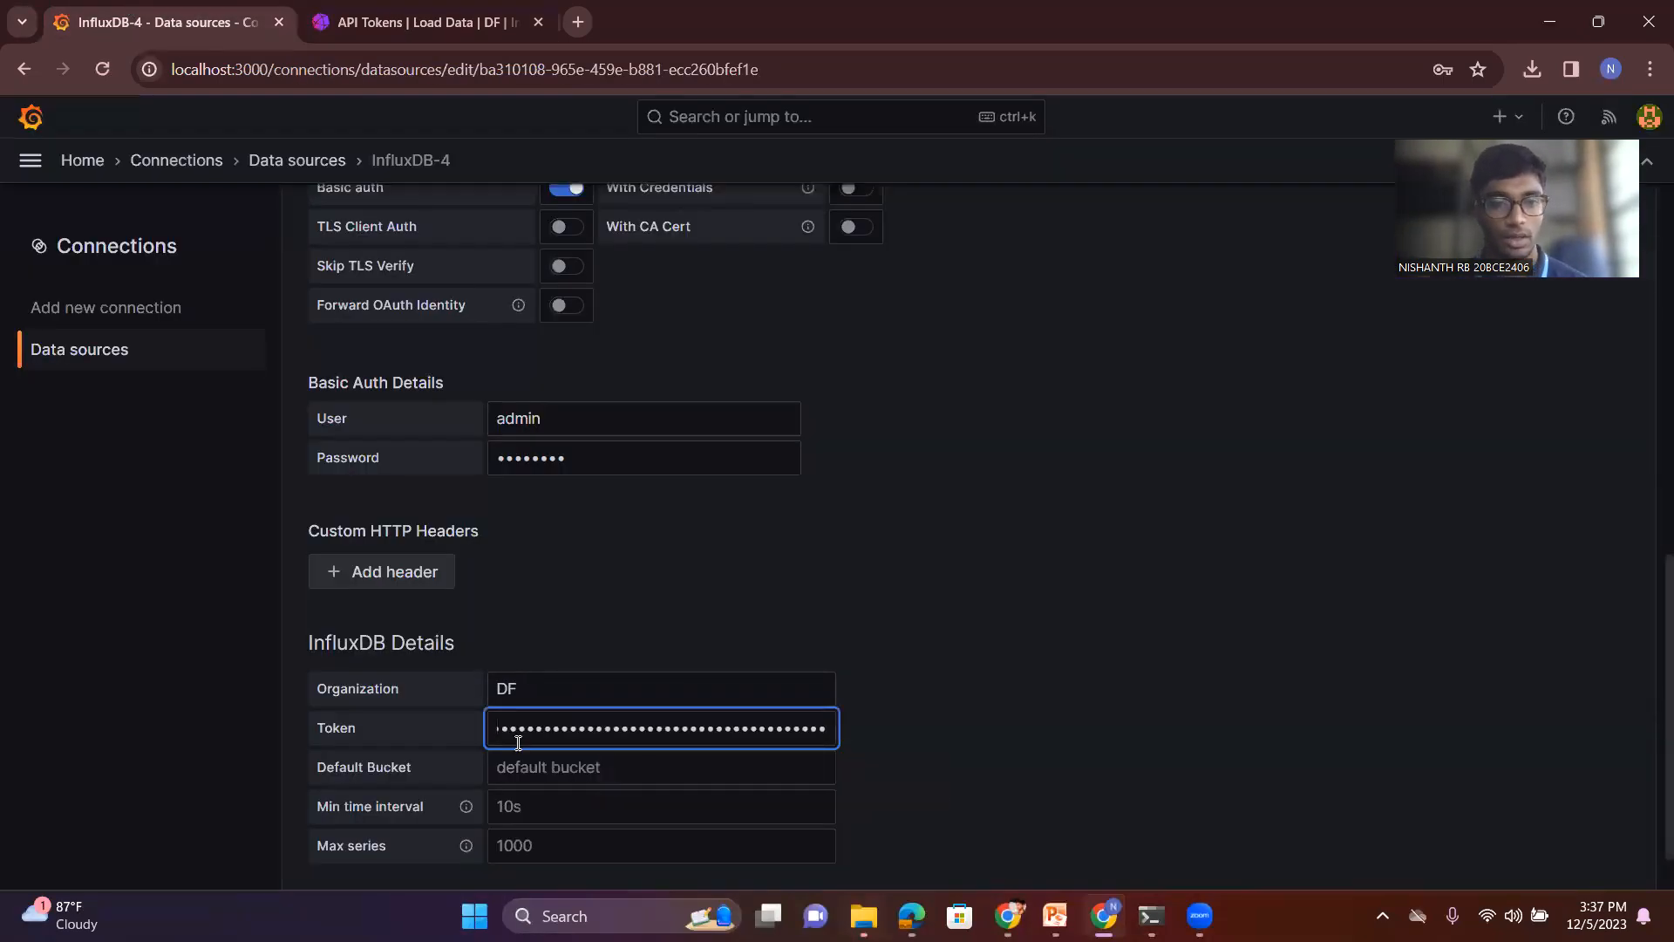
- Return to InfluxDB, dismiss the new token's dialog and open the list of buckets
scroll(523, 742, "down", 1)
left_click(536, 702)
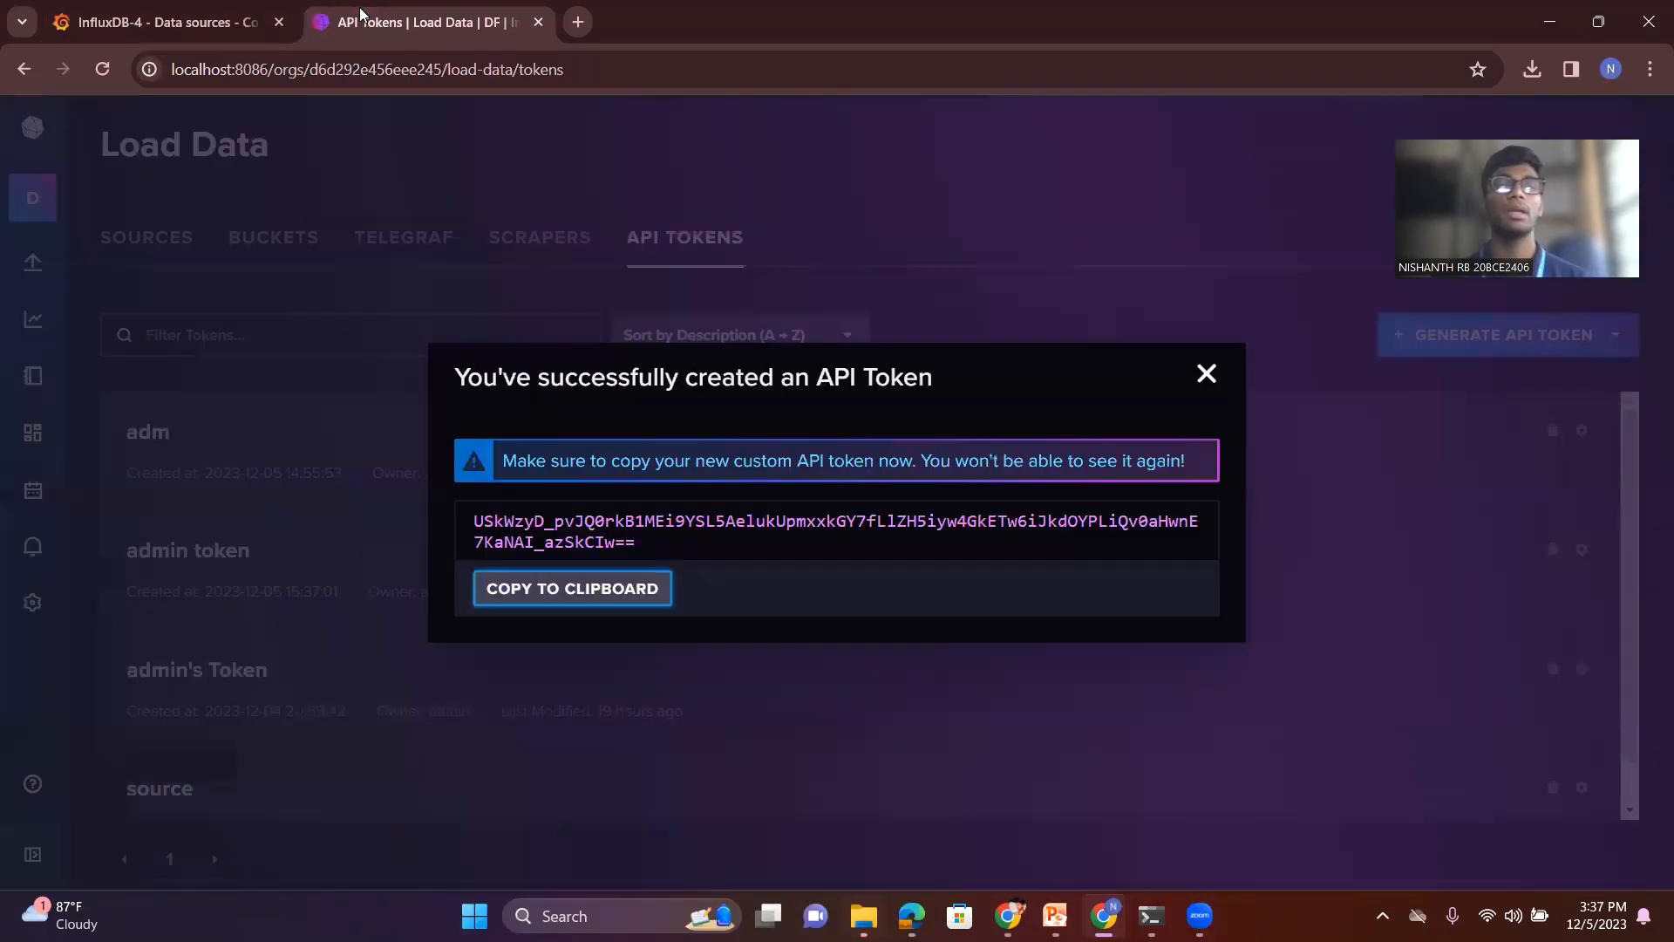
left_click(360, 7)
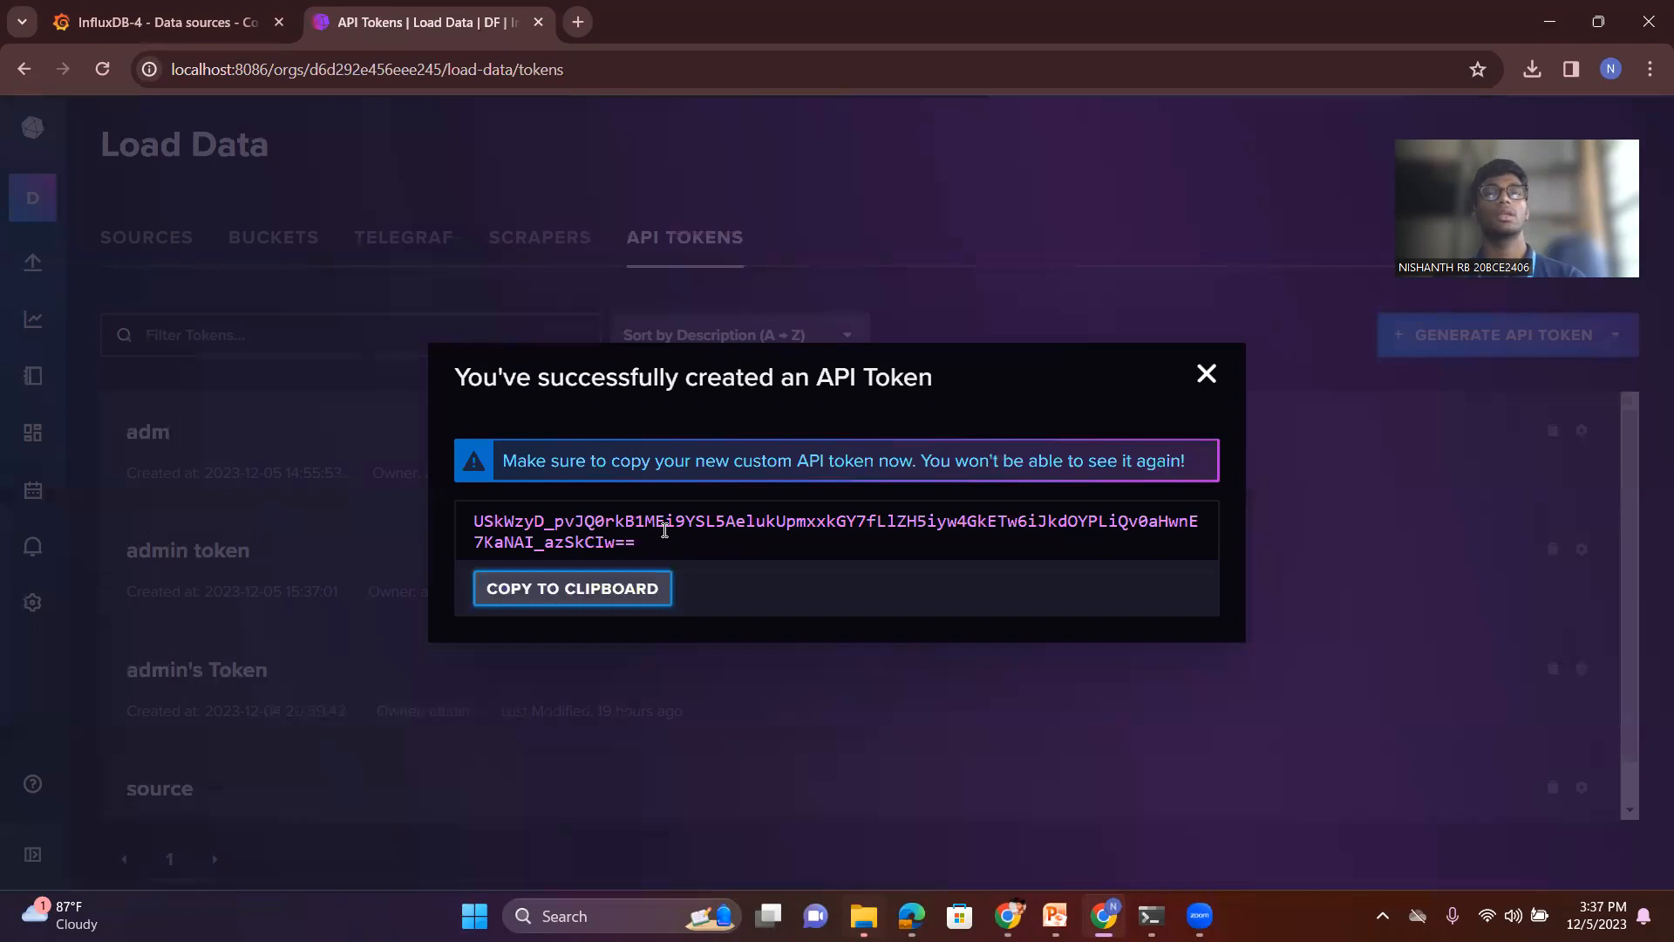
left_click(1205, 374)
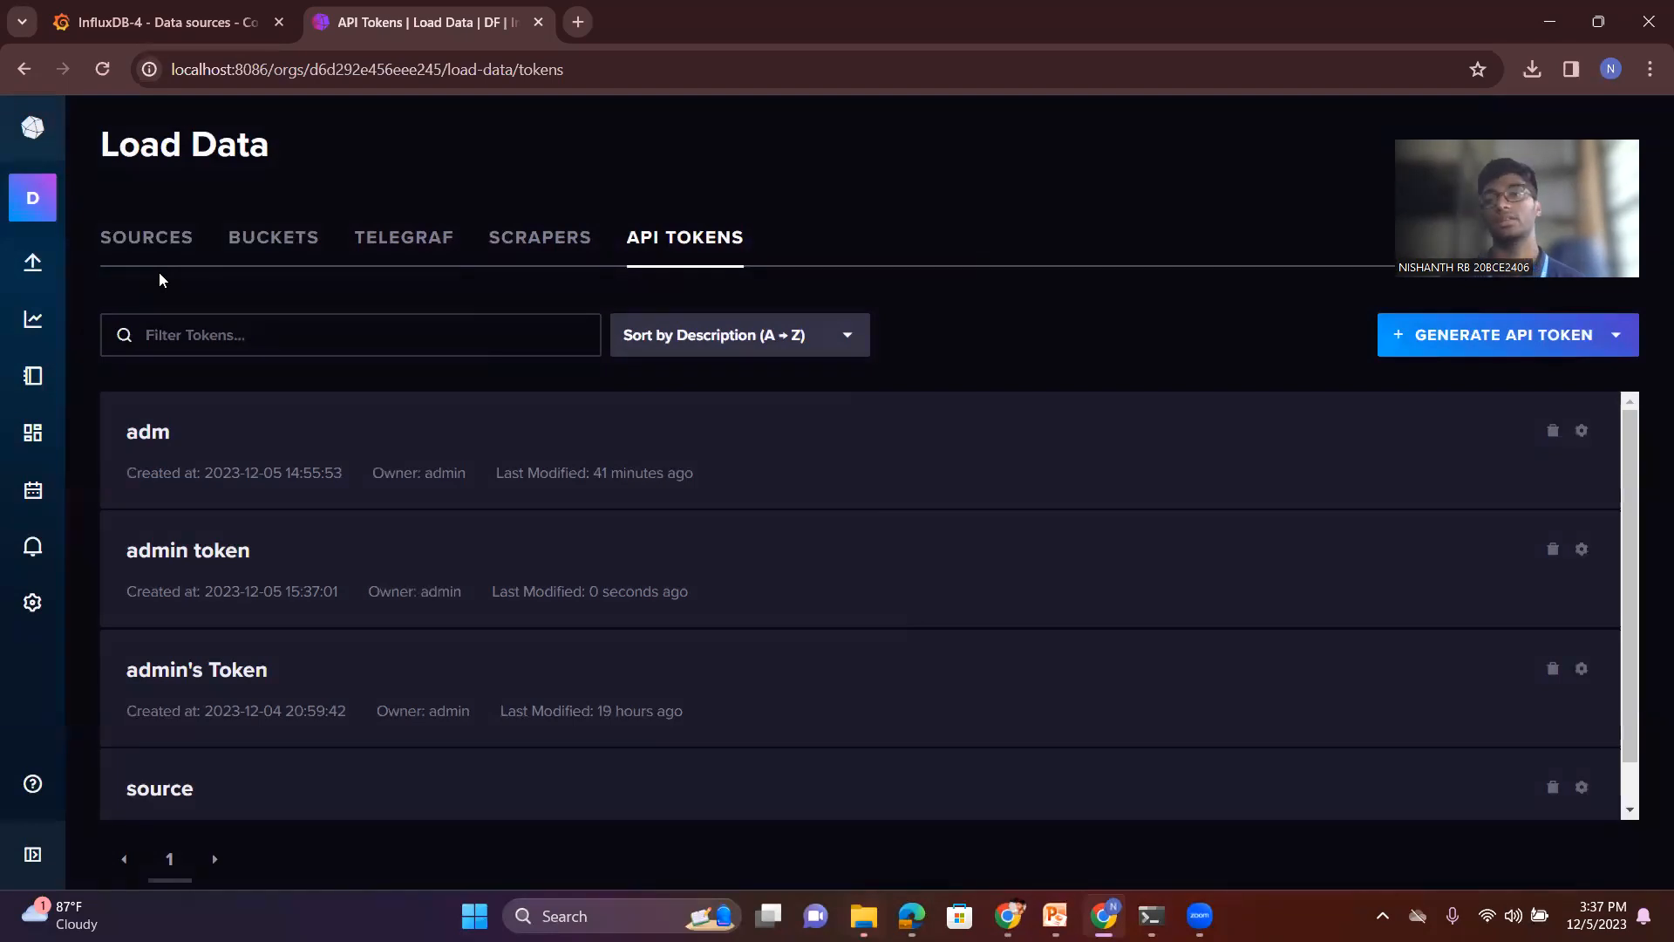
left_click(15, 311)
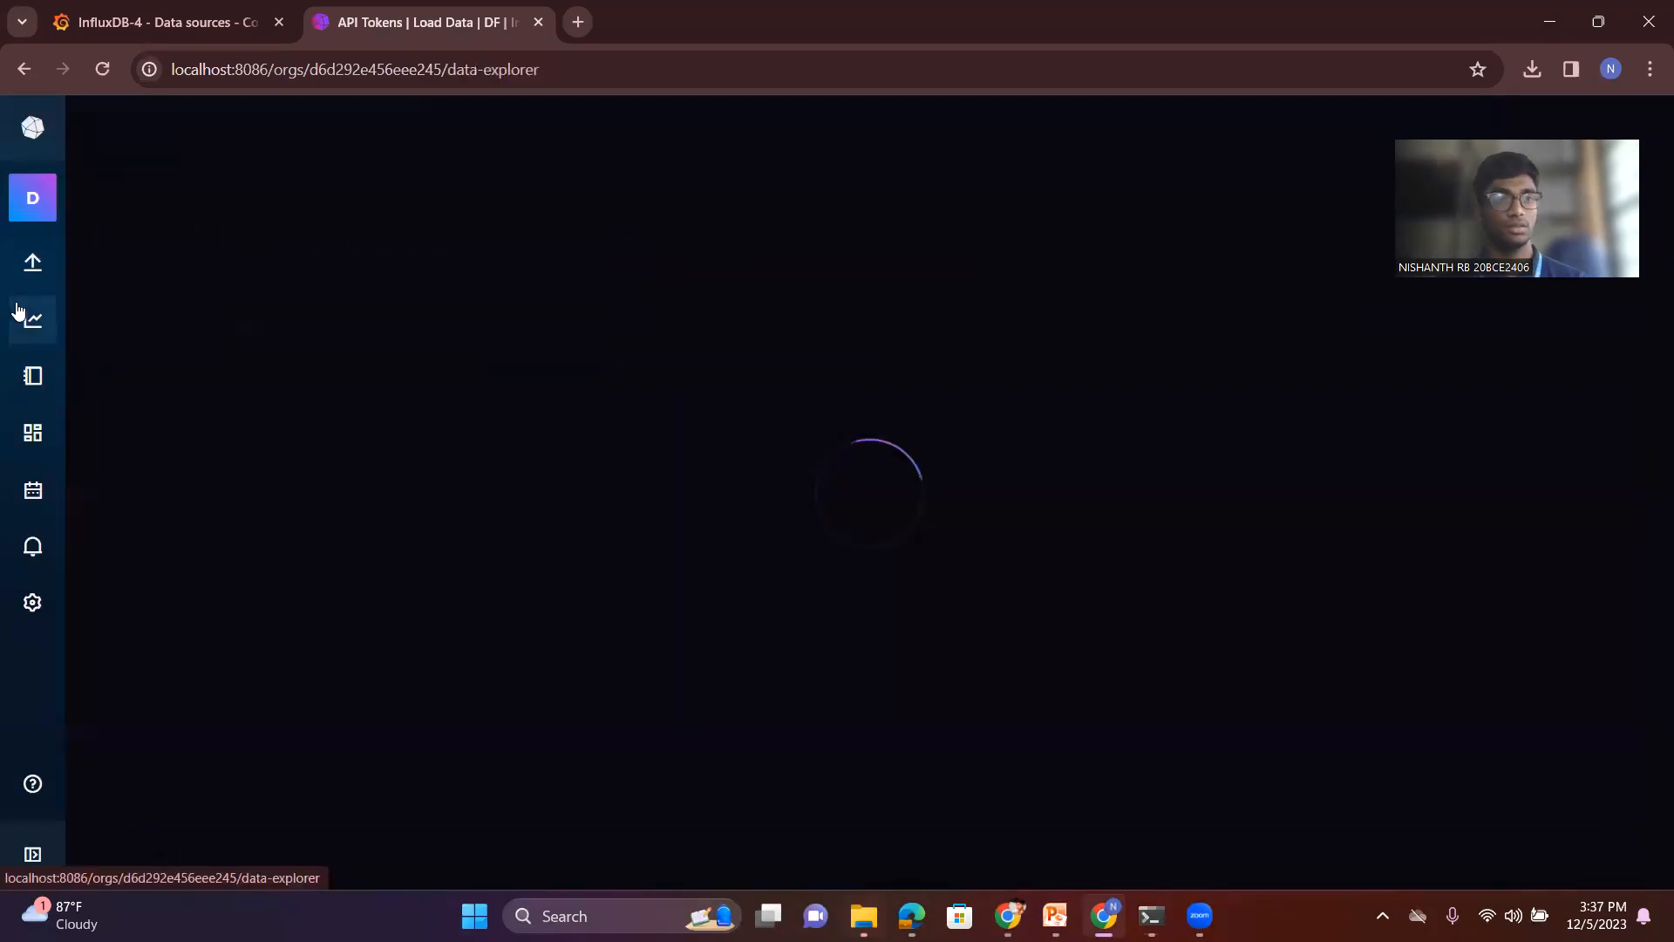
mouse_move(19, 281)
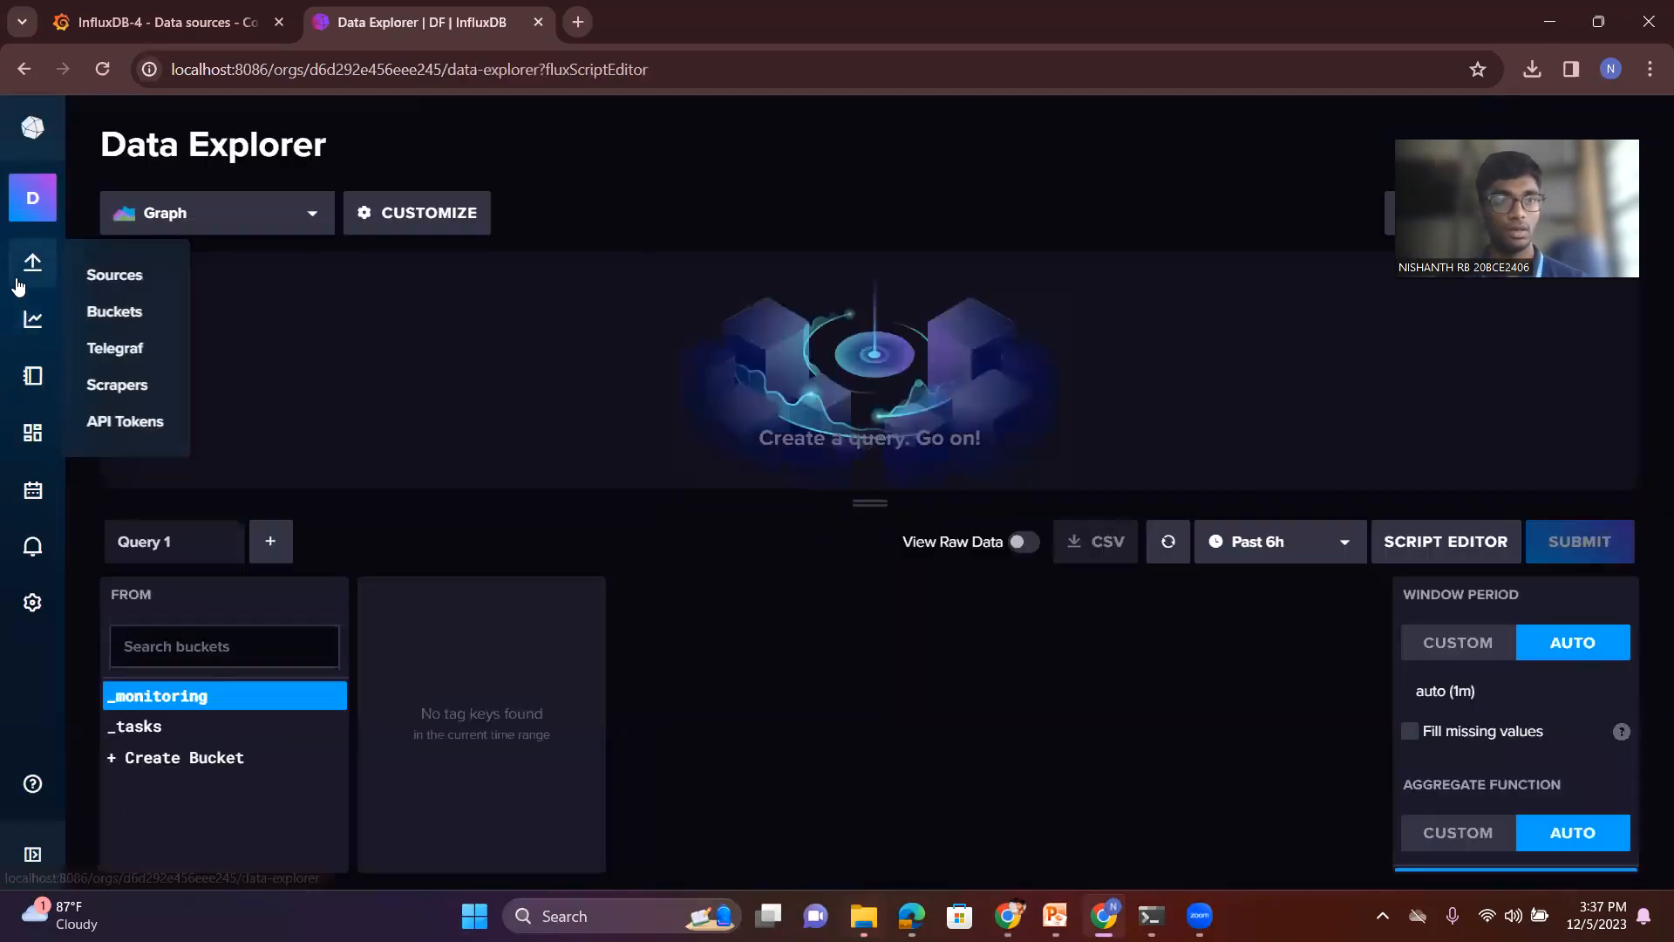
left_click(115, 314)
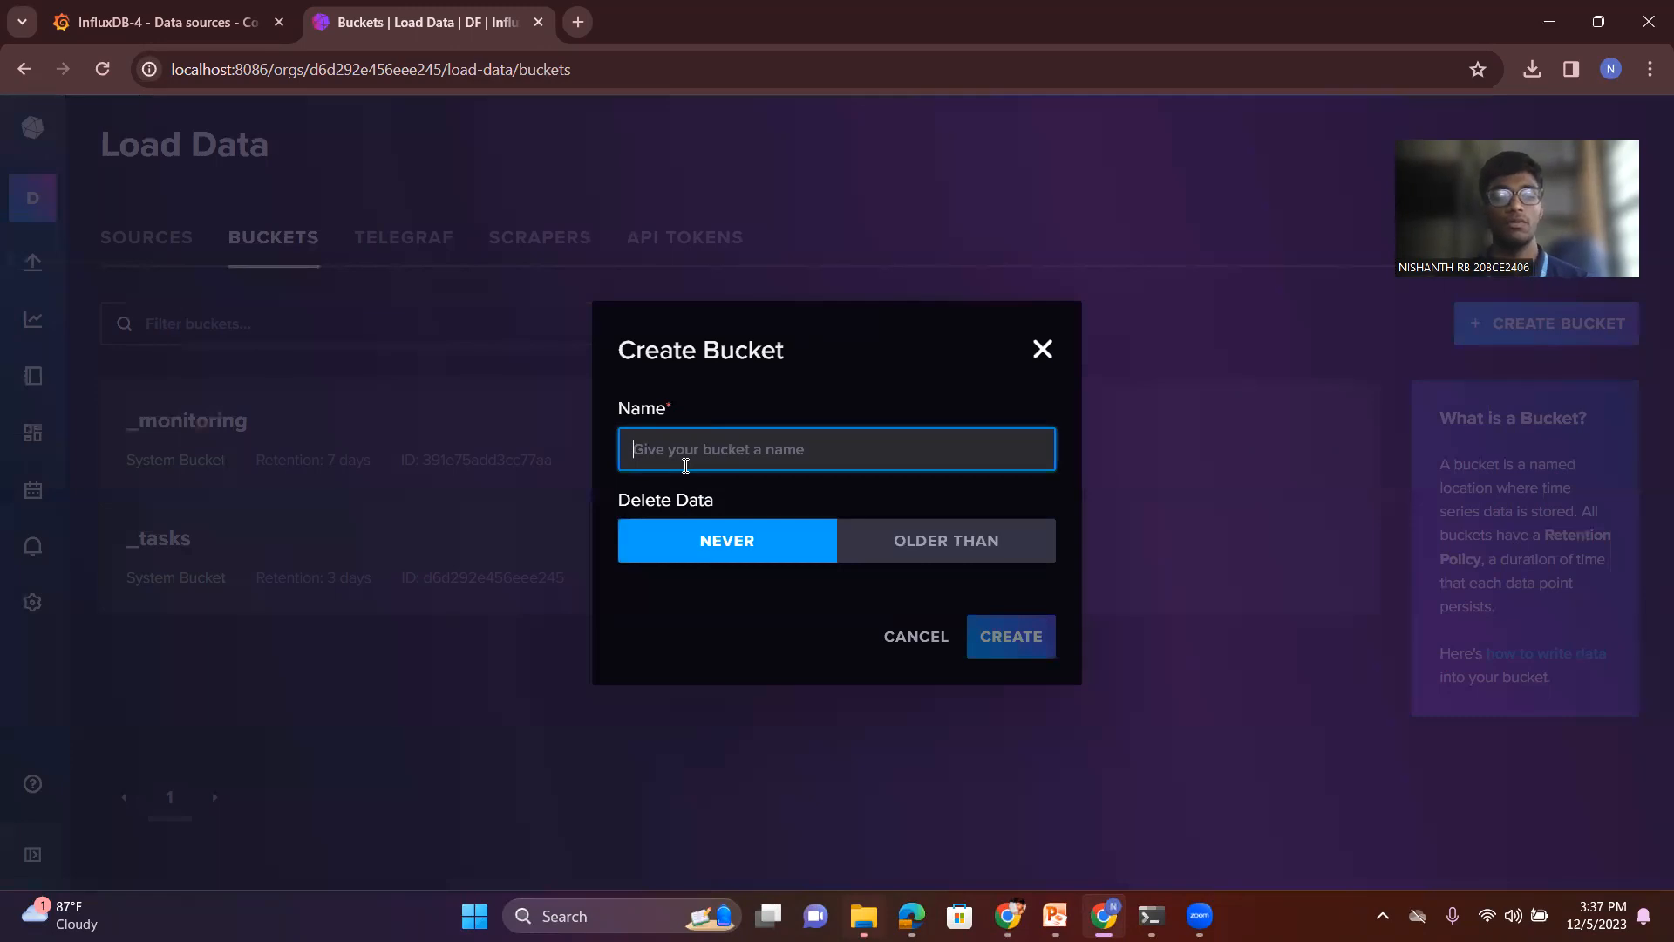
- Create a new InfluxDB bucket named Source
type("Visya")
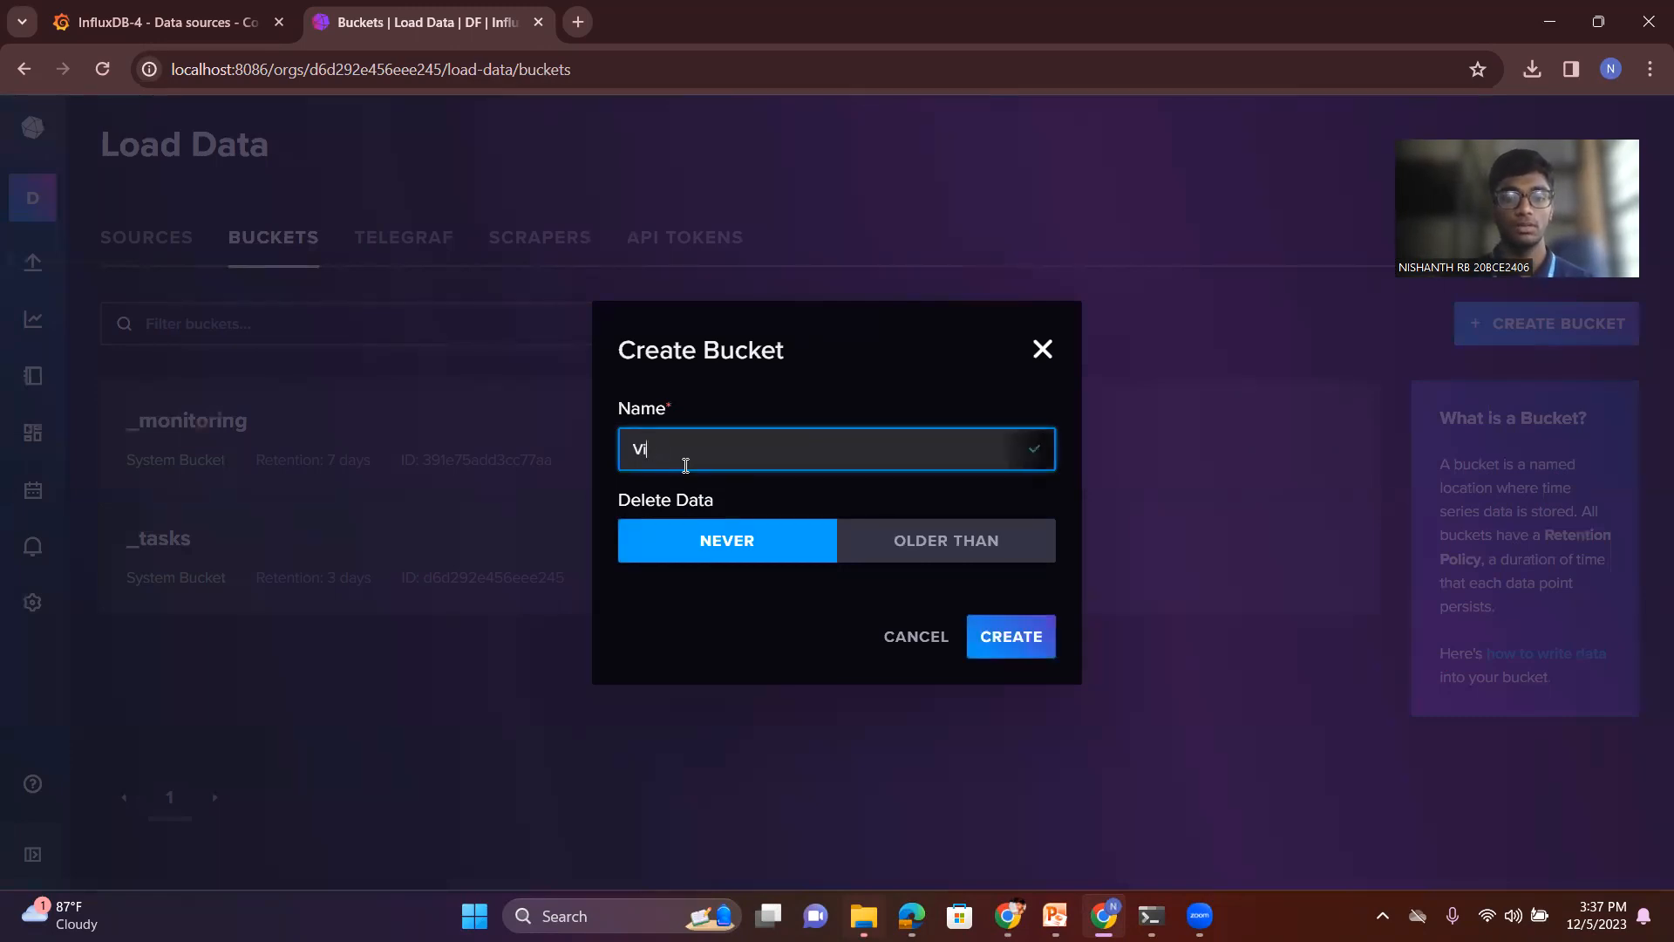
key("BackSpace")
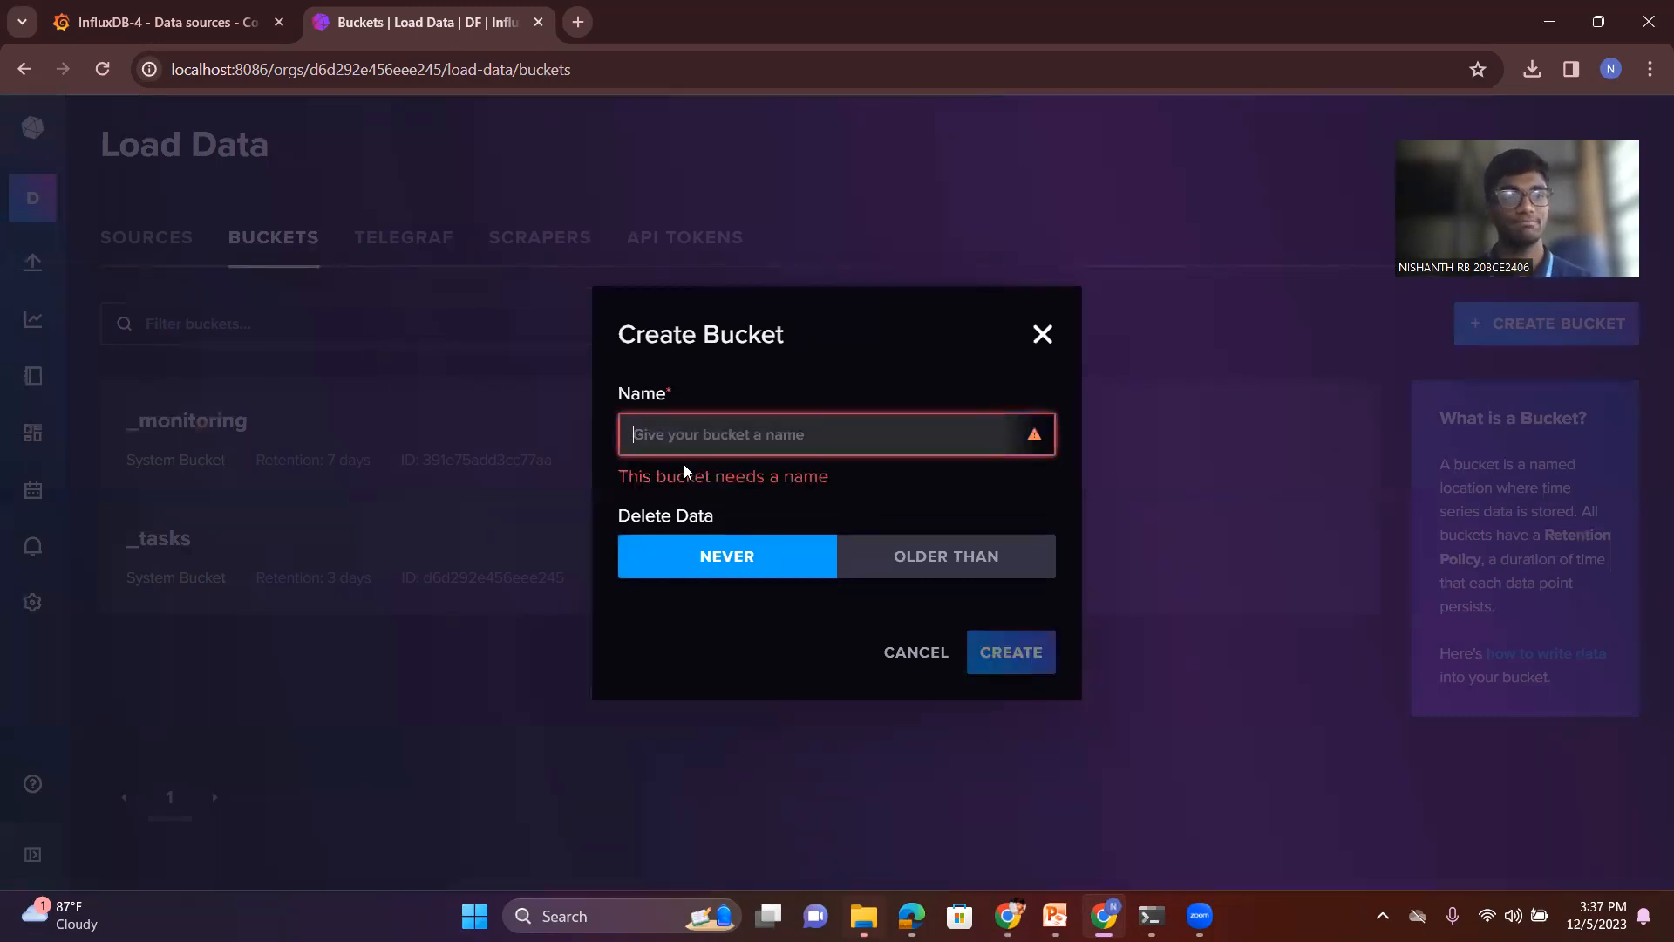
type("Source")
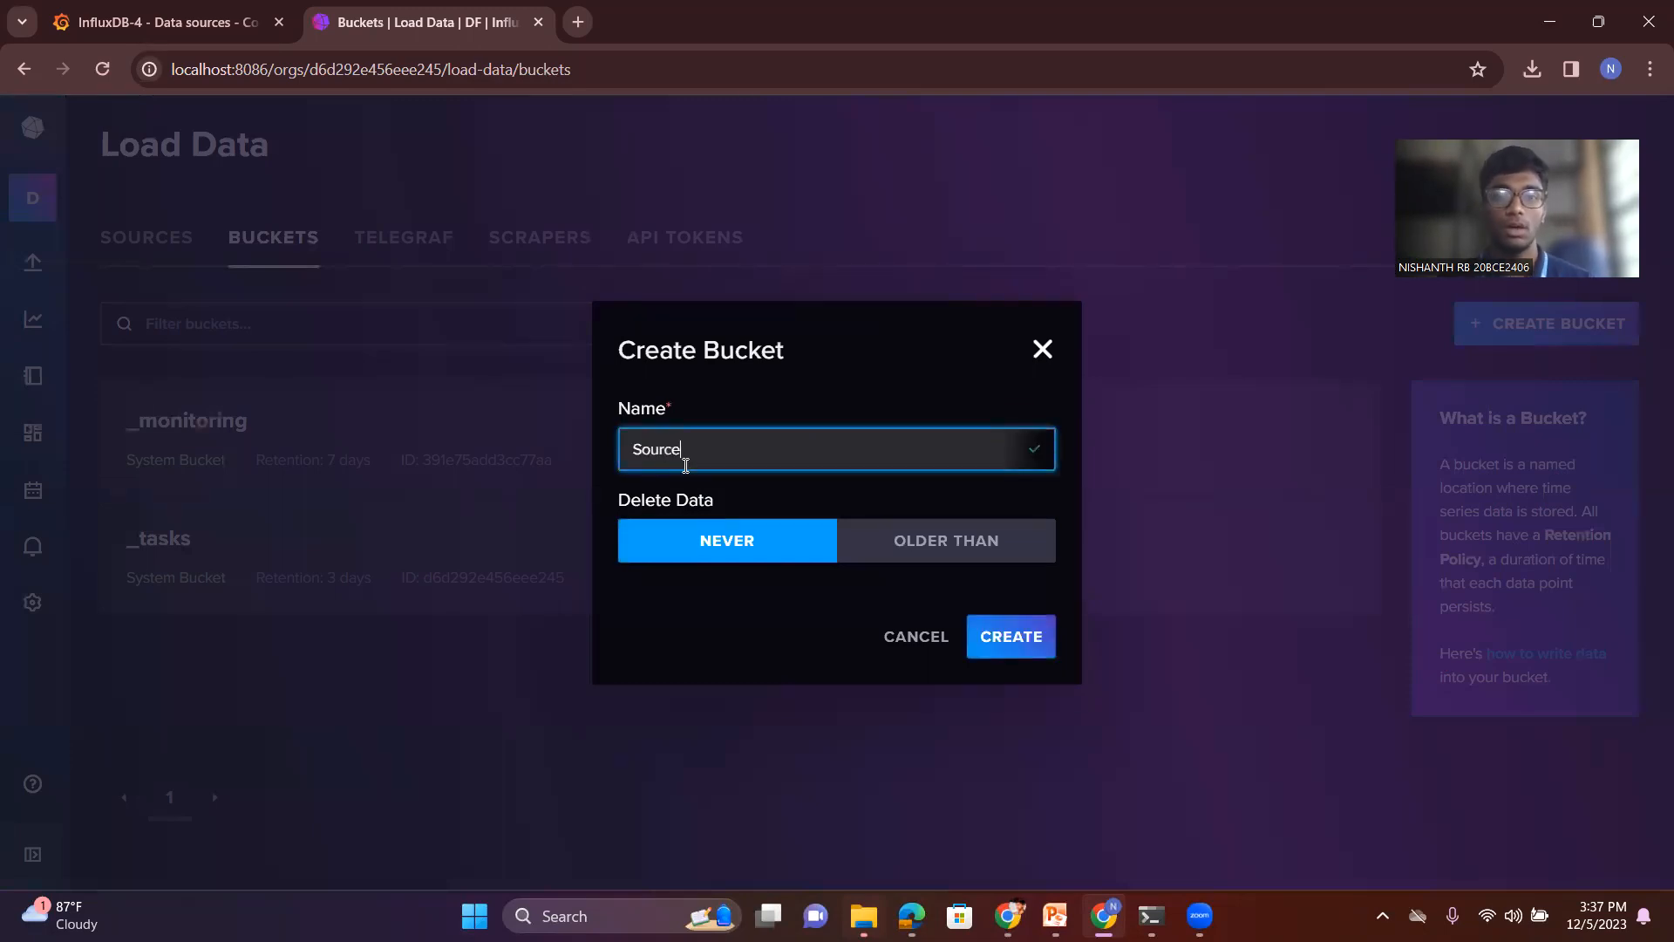
left_click(1014, 646)
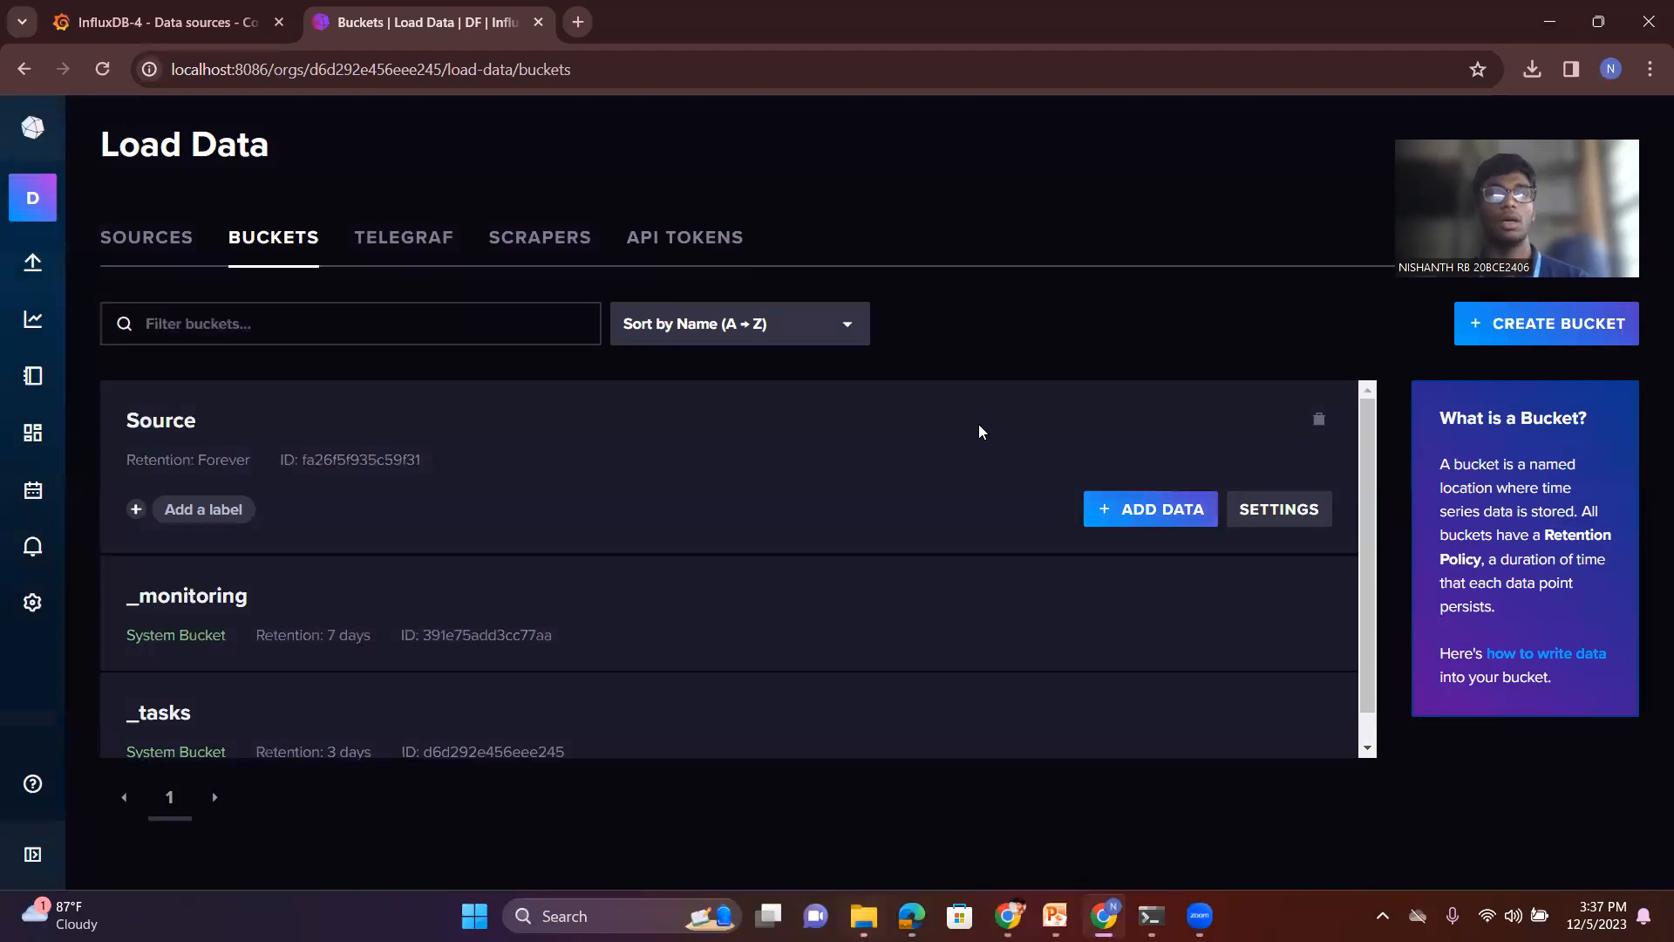
- Upload bitcoin-historical-annotated.csv from the bitcoin-price-data folder into the Source bucket as CSV data
left_click(1148, 500)
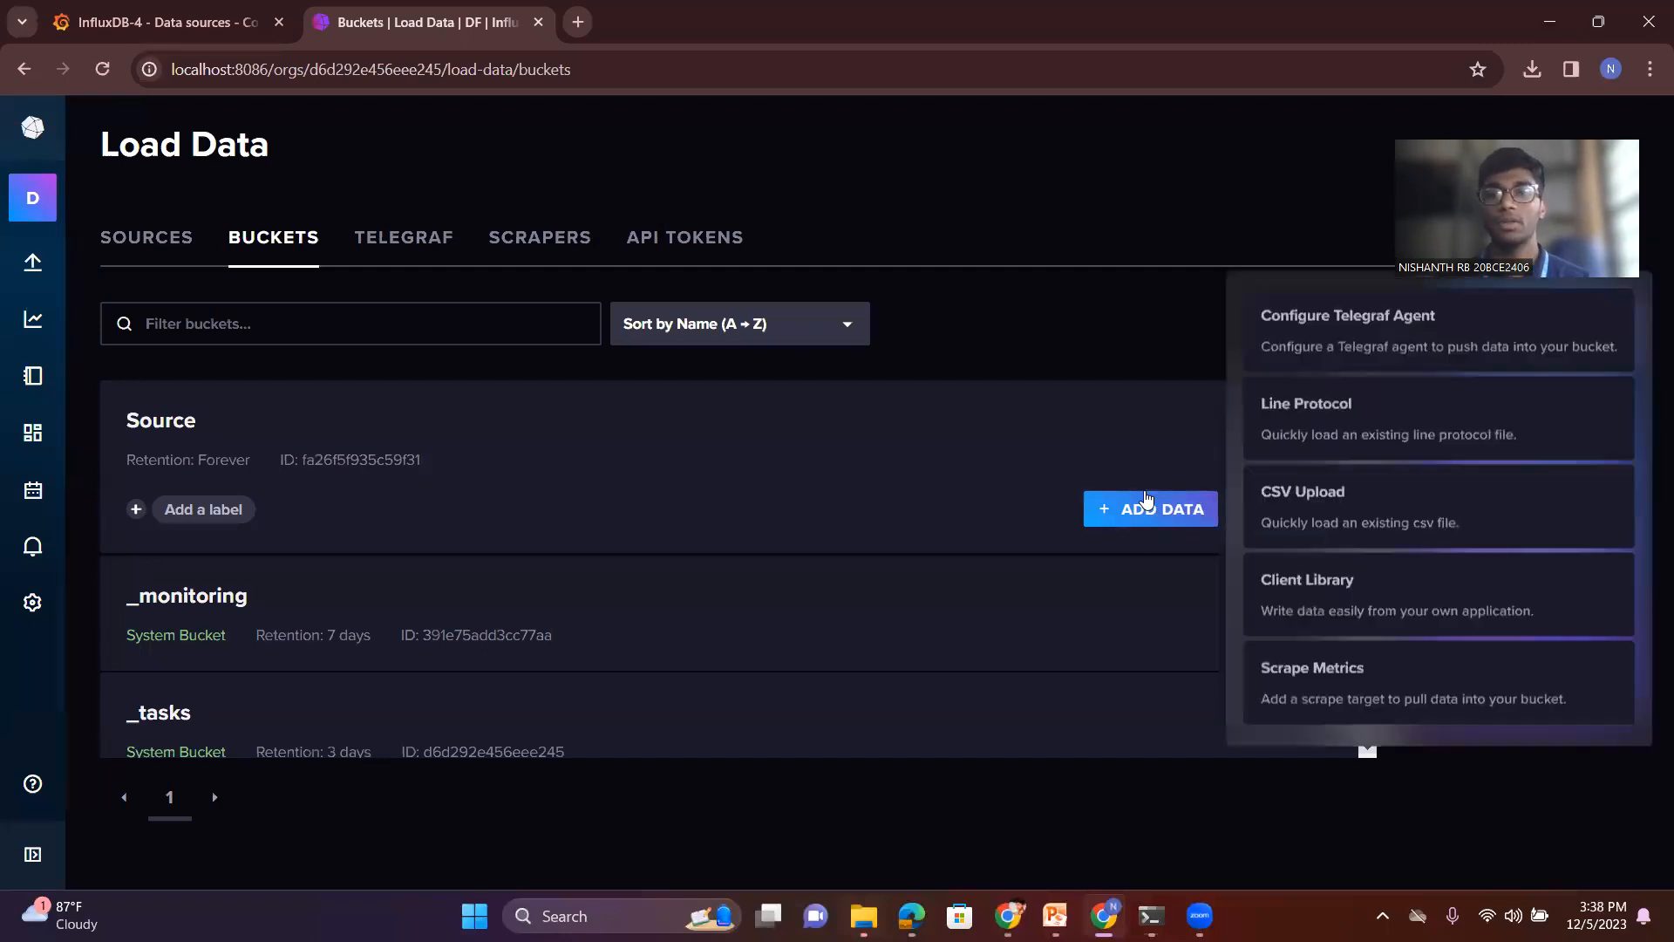
left_click(1330, 523)
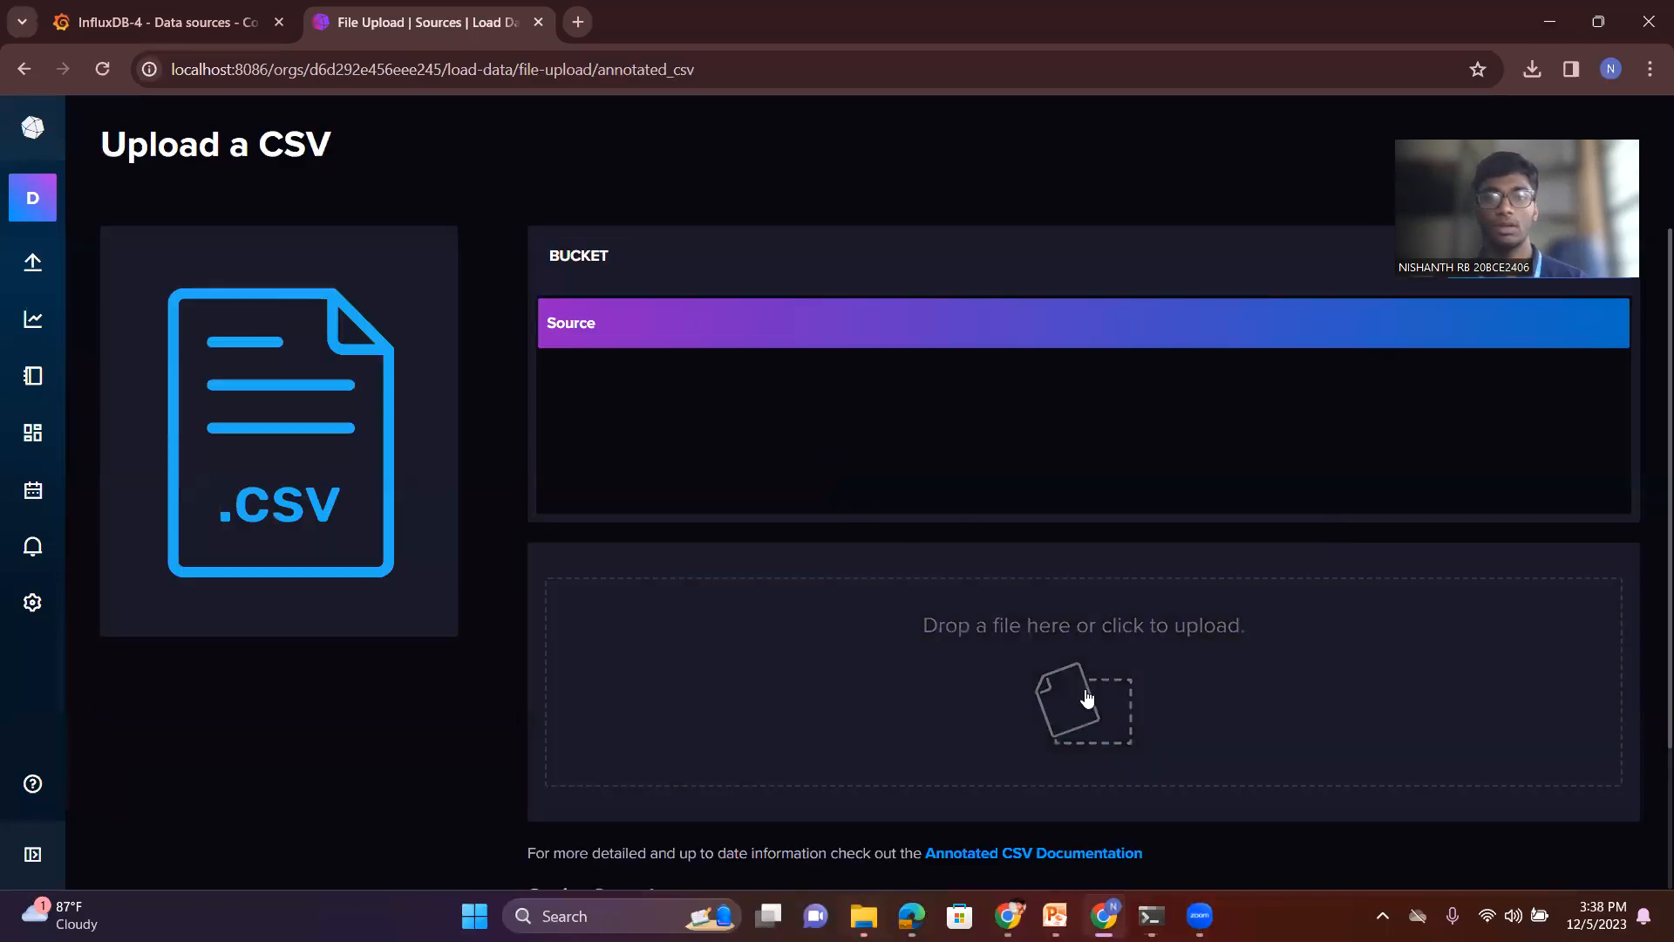
left_click(1087, 697)
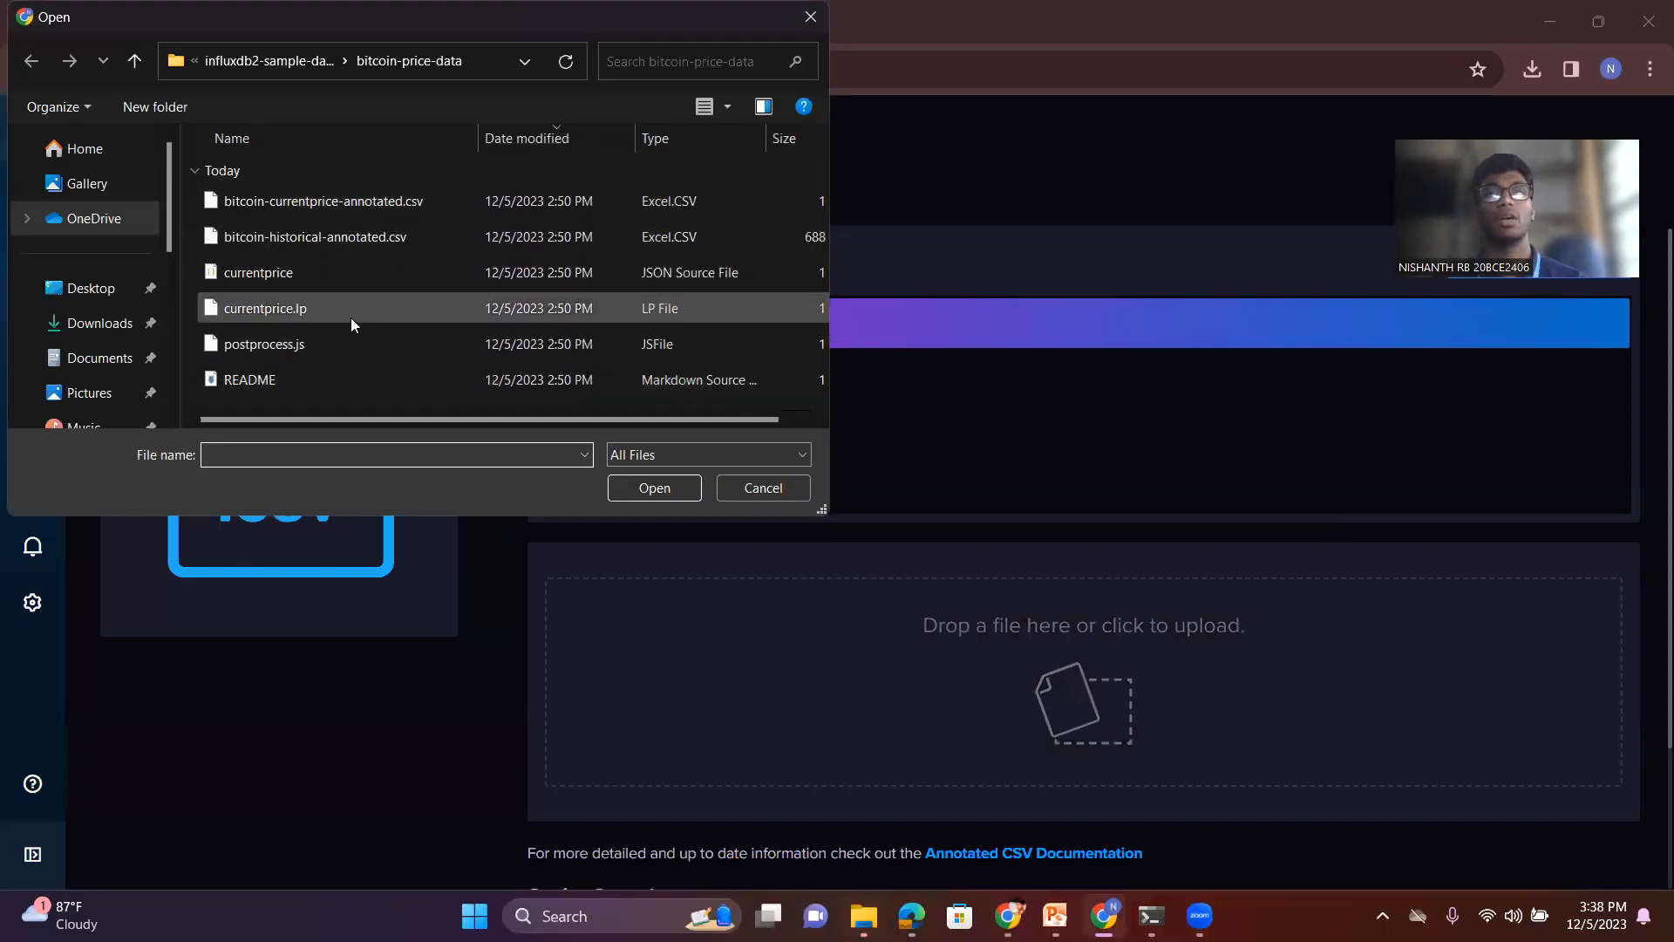
left_click(342, 245)
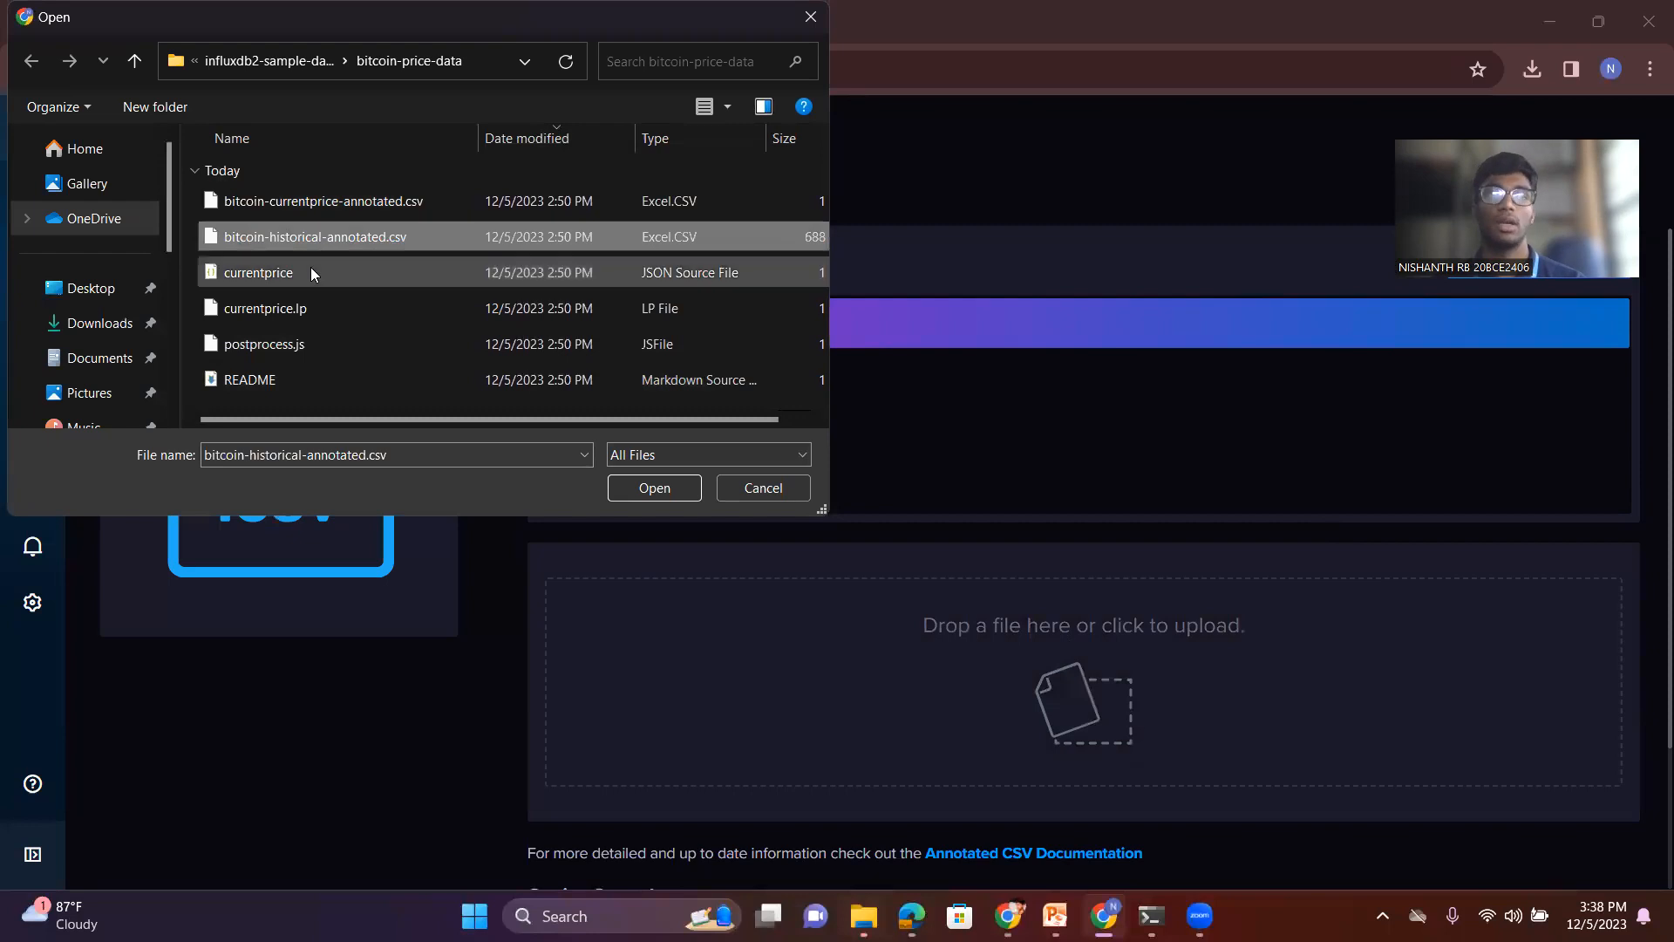
left_click(650, 495)
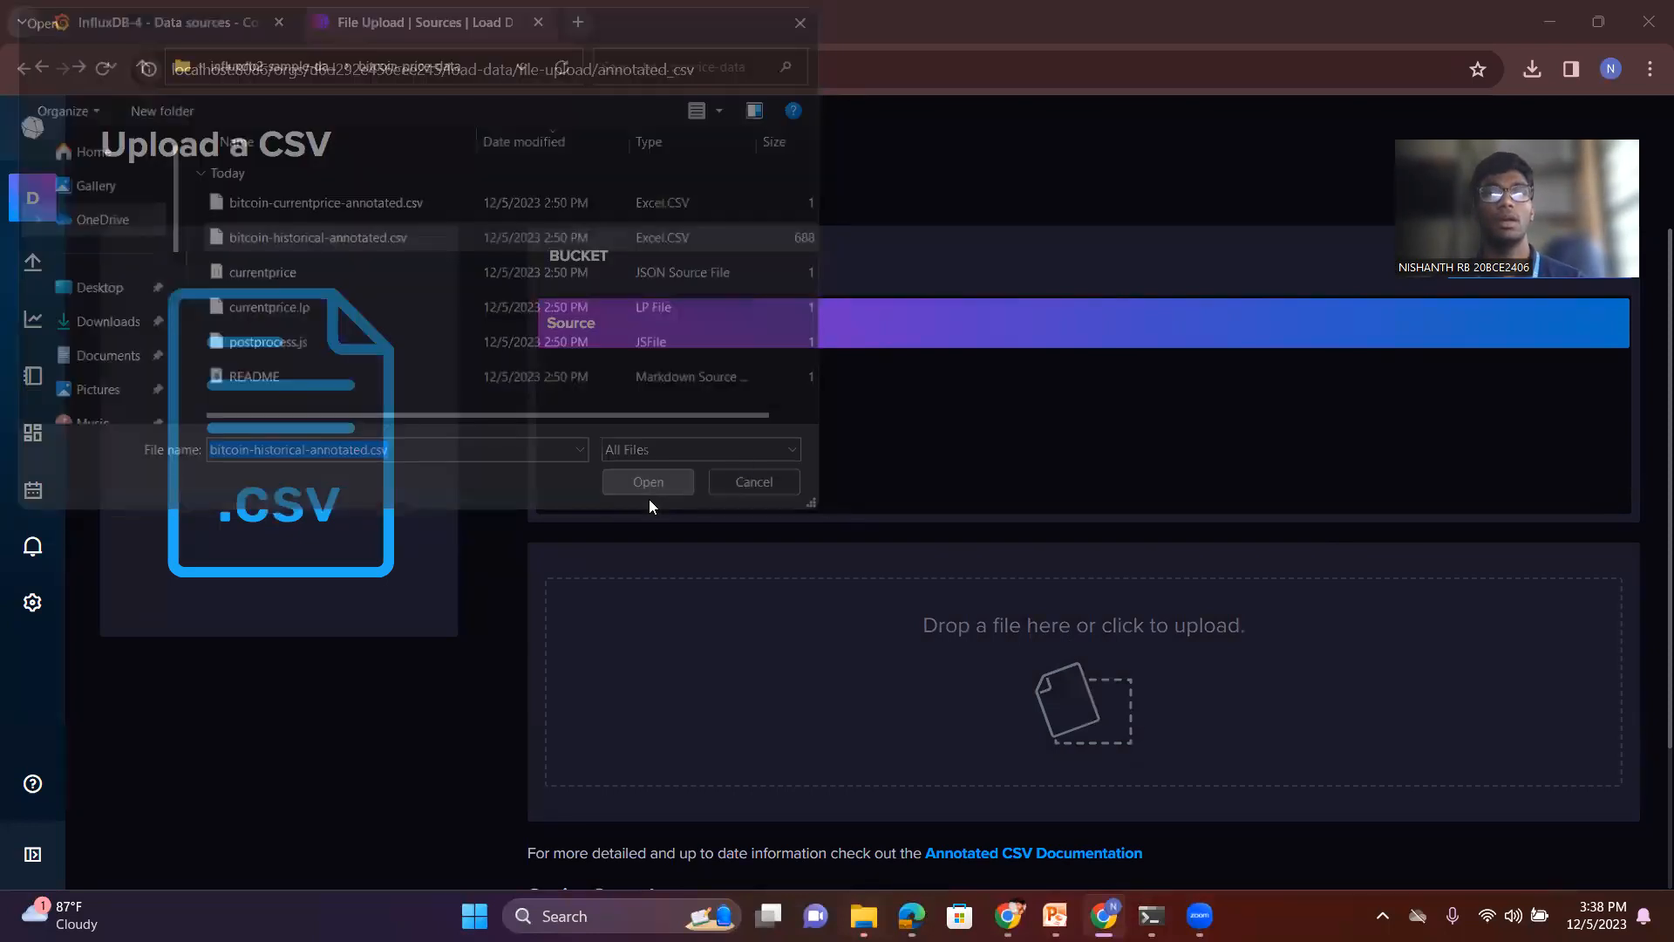
scroll(1079, 677, "down", 4)
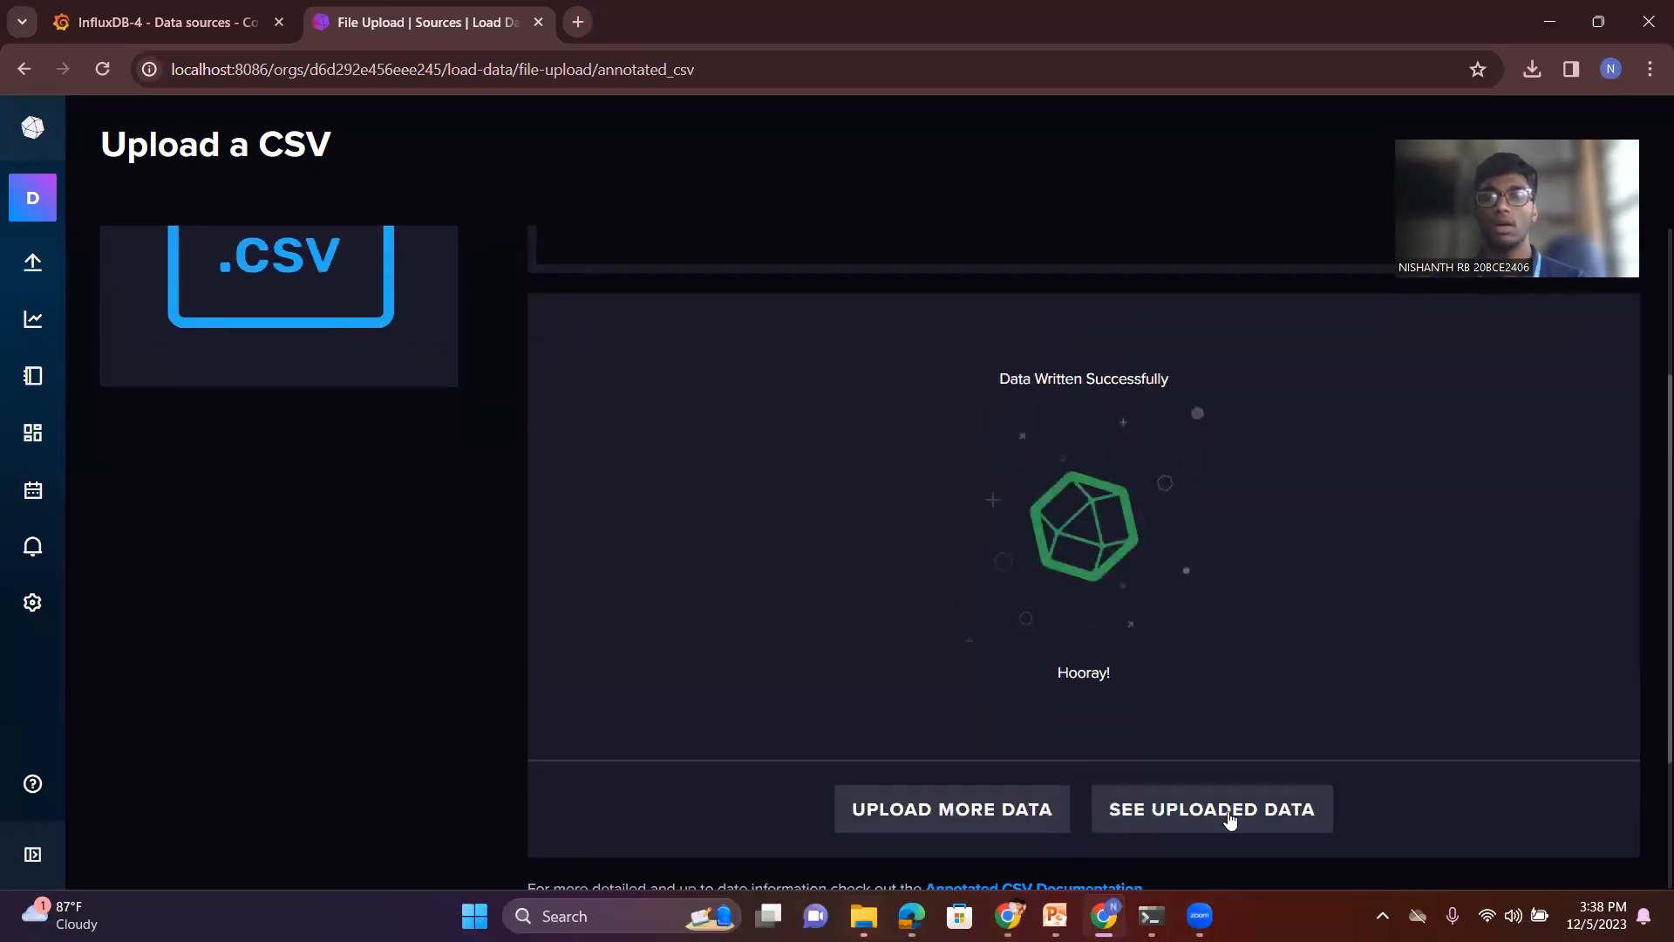
- Open the uploaded data and filter the query by measurement coindesk, field price, codes EUR, GBP and USD, and crypto bitcoin
left_click(1227, 821)
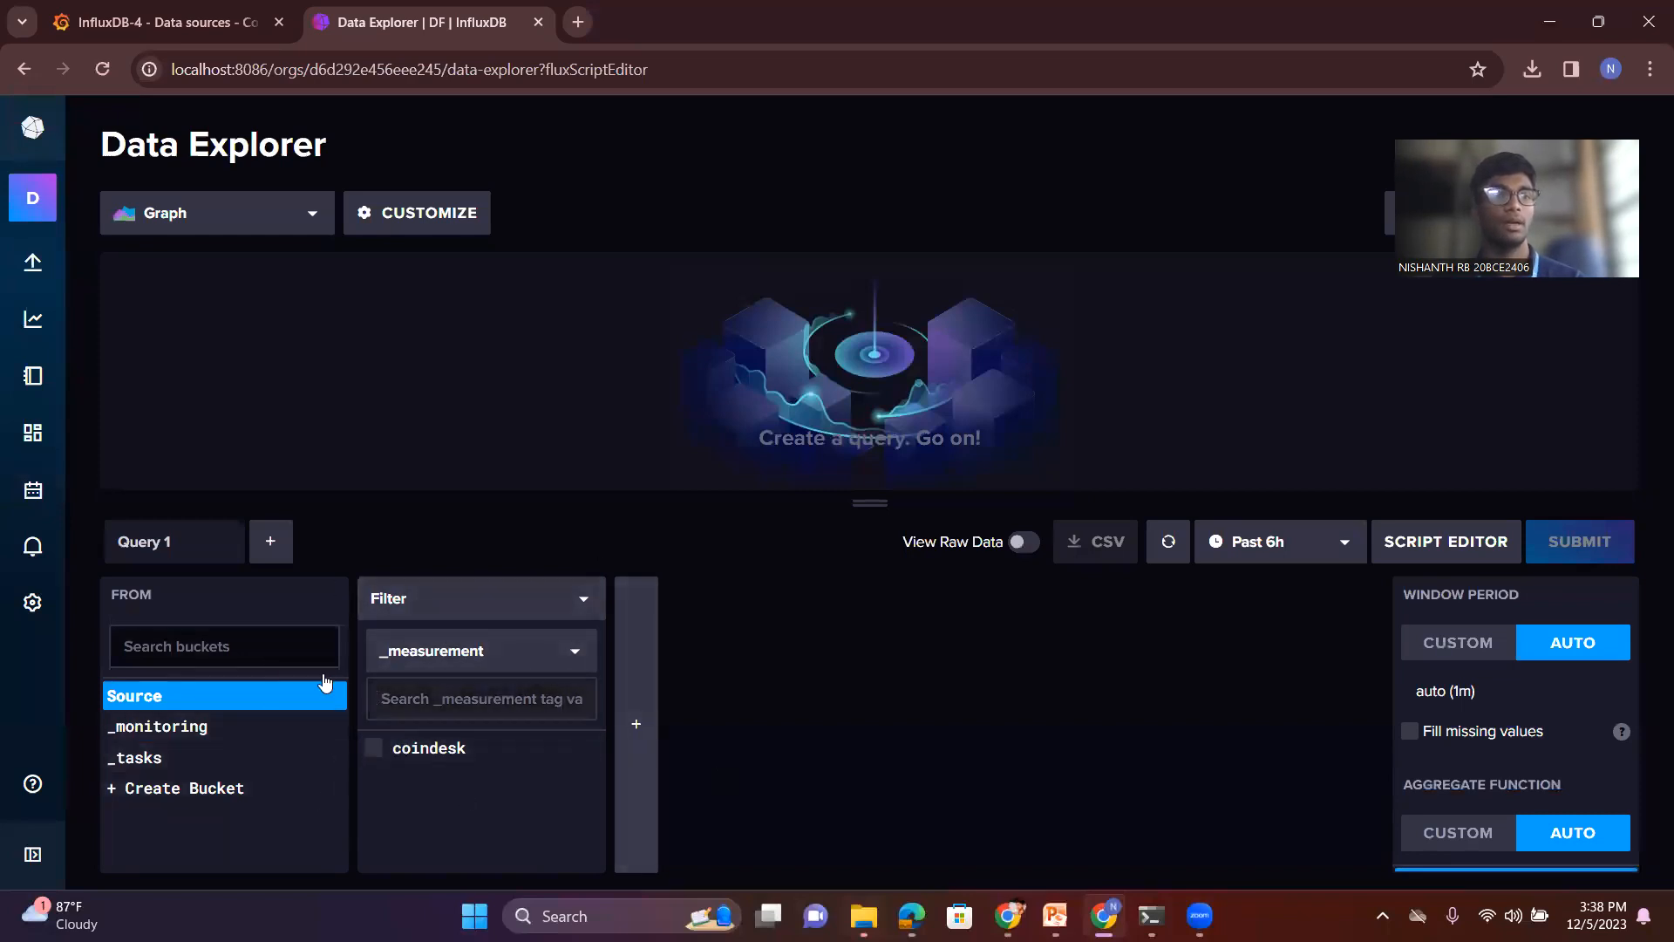
left_click(384, 755)
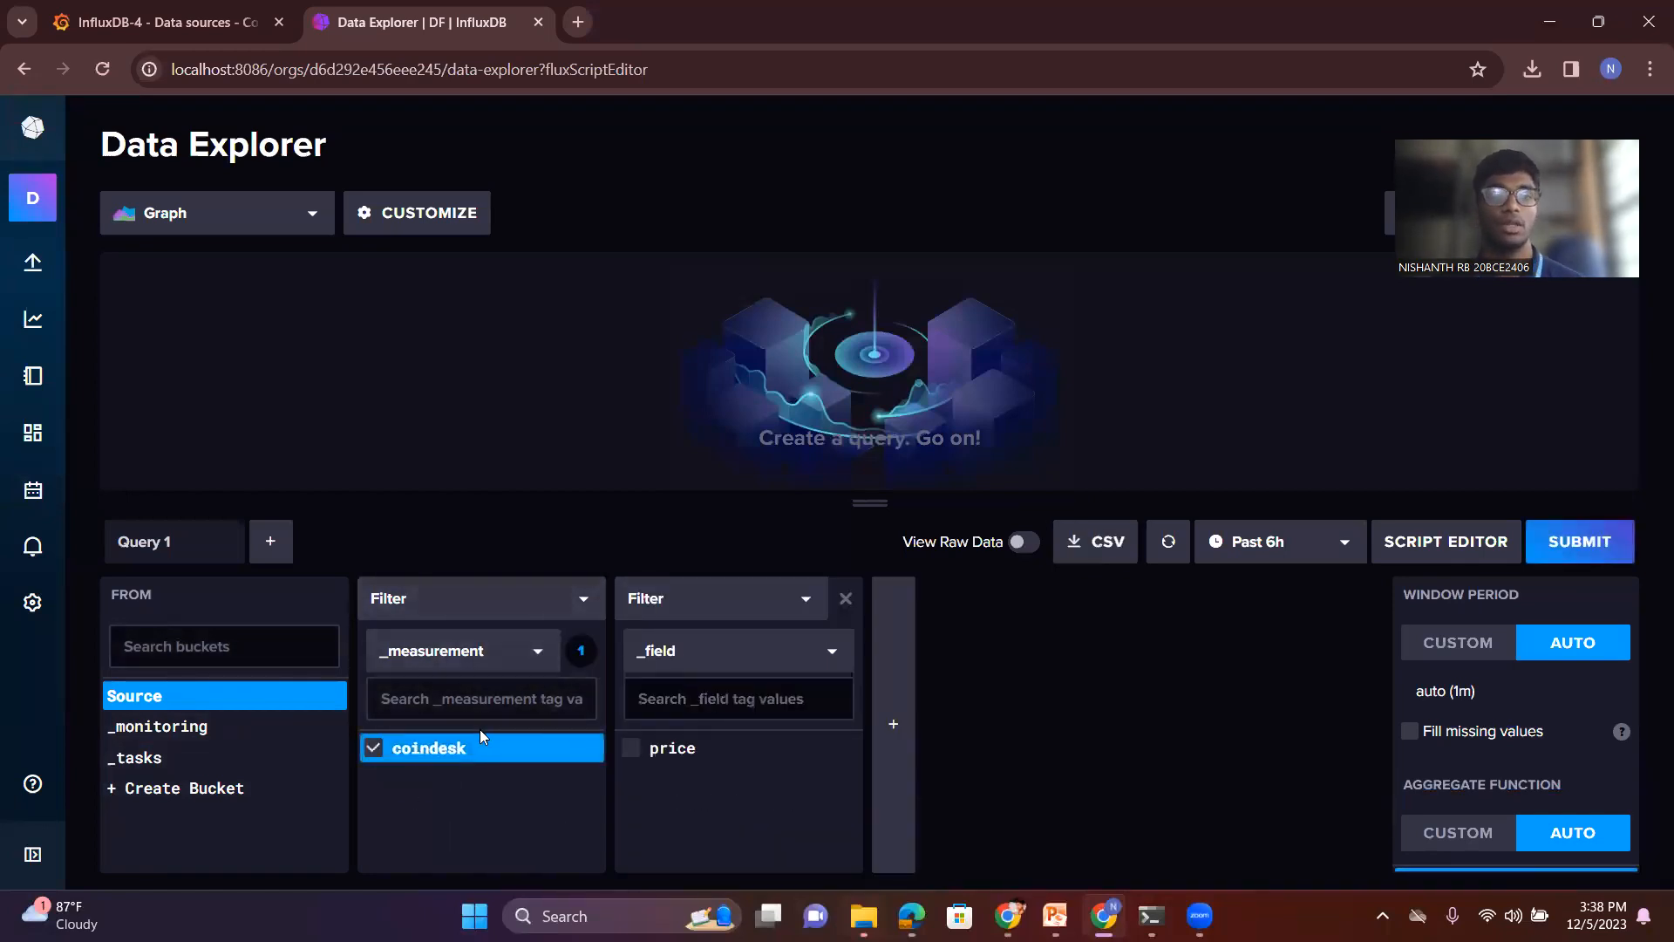
left_click(676, 747)
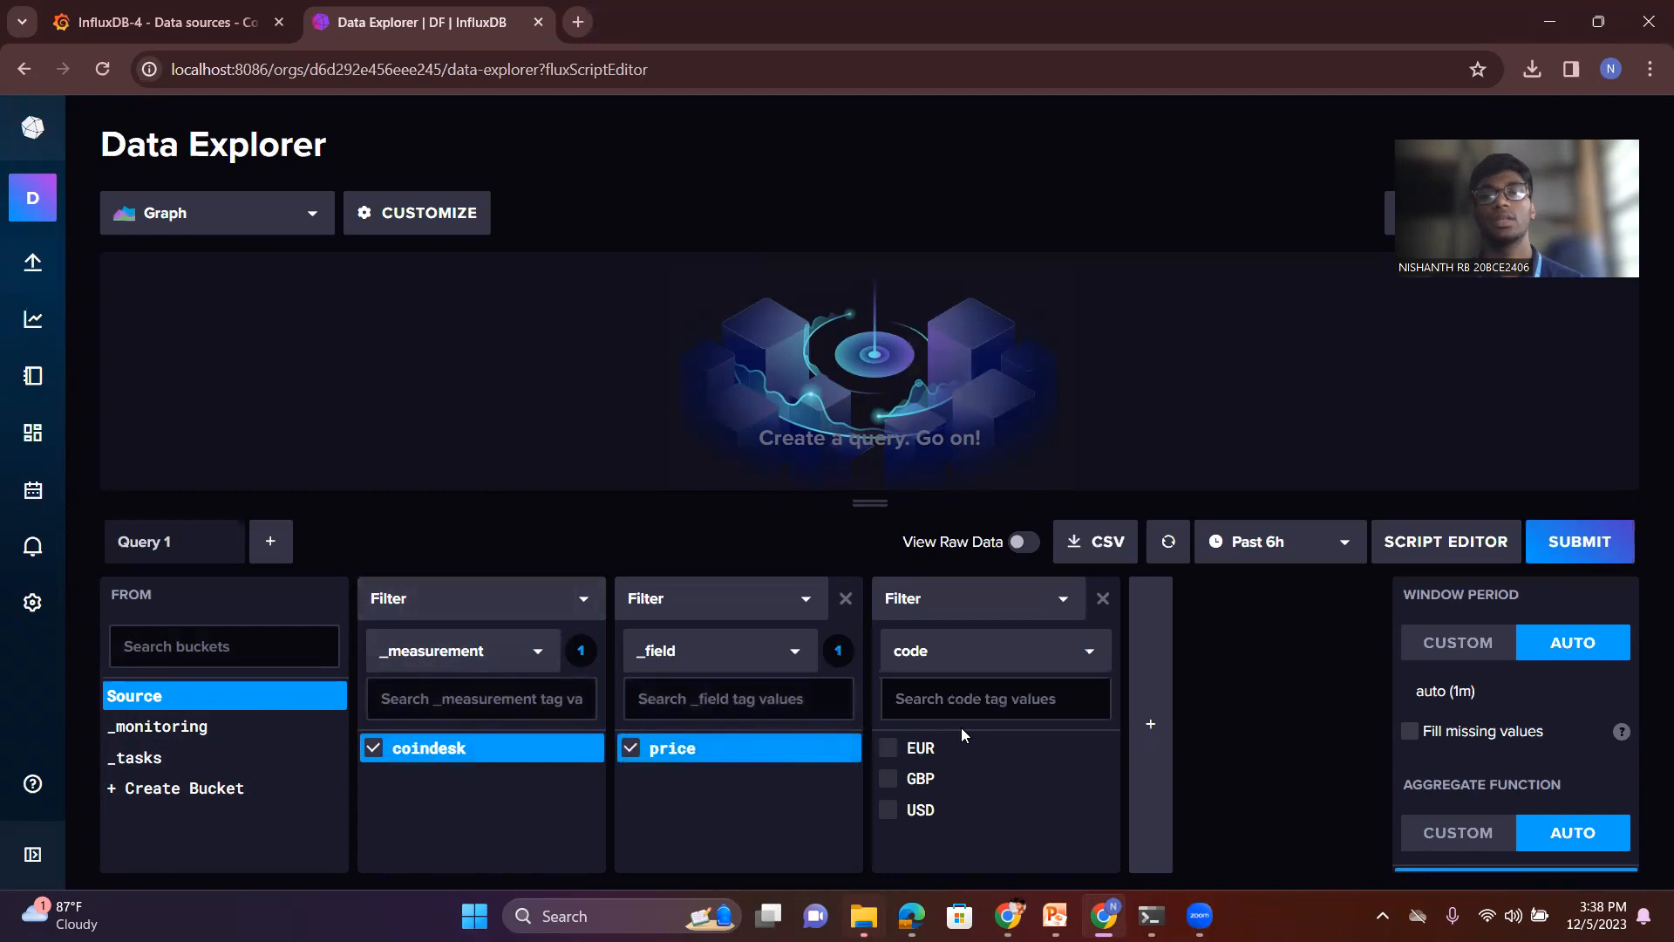
left_click(883, 752)
left_click(887, 779)
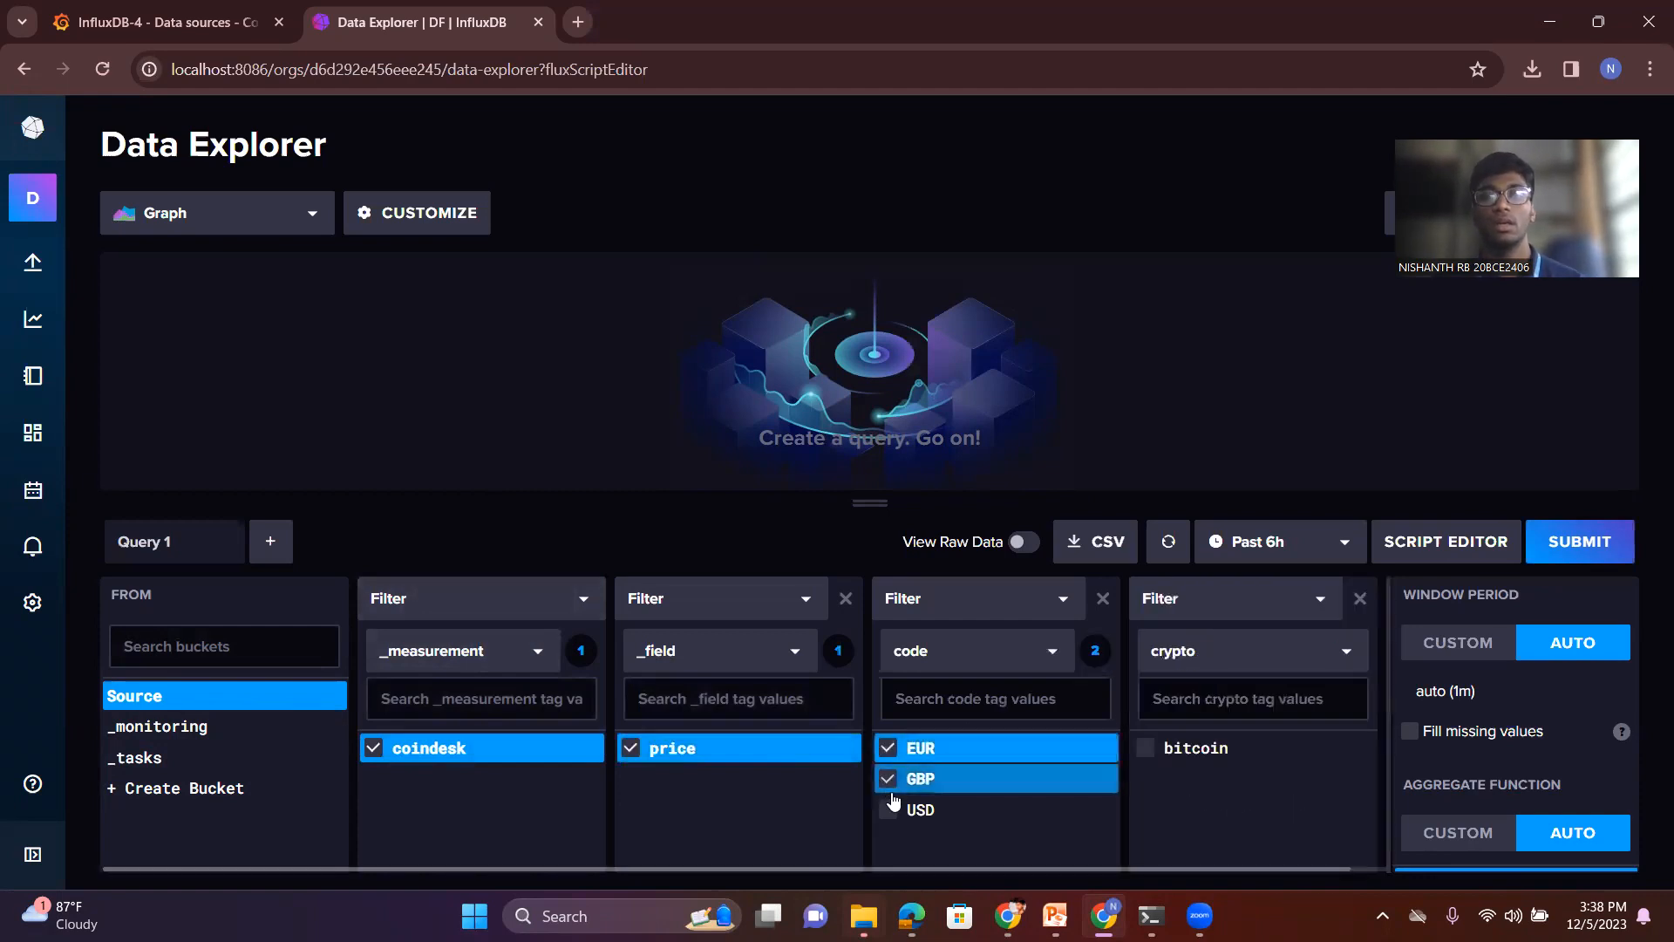
left_click(890, 810)
left_click(1145, 747)
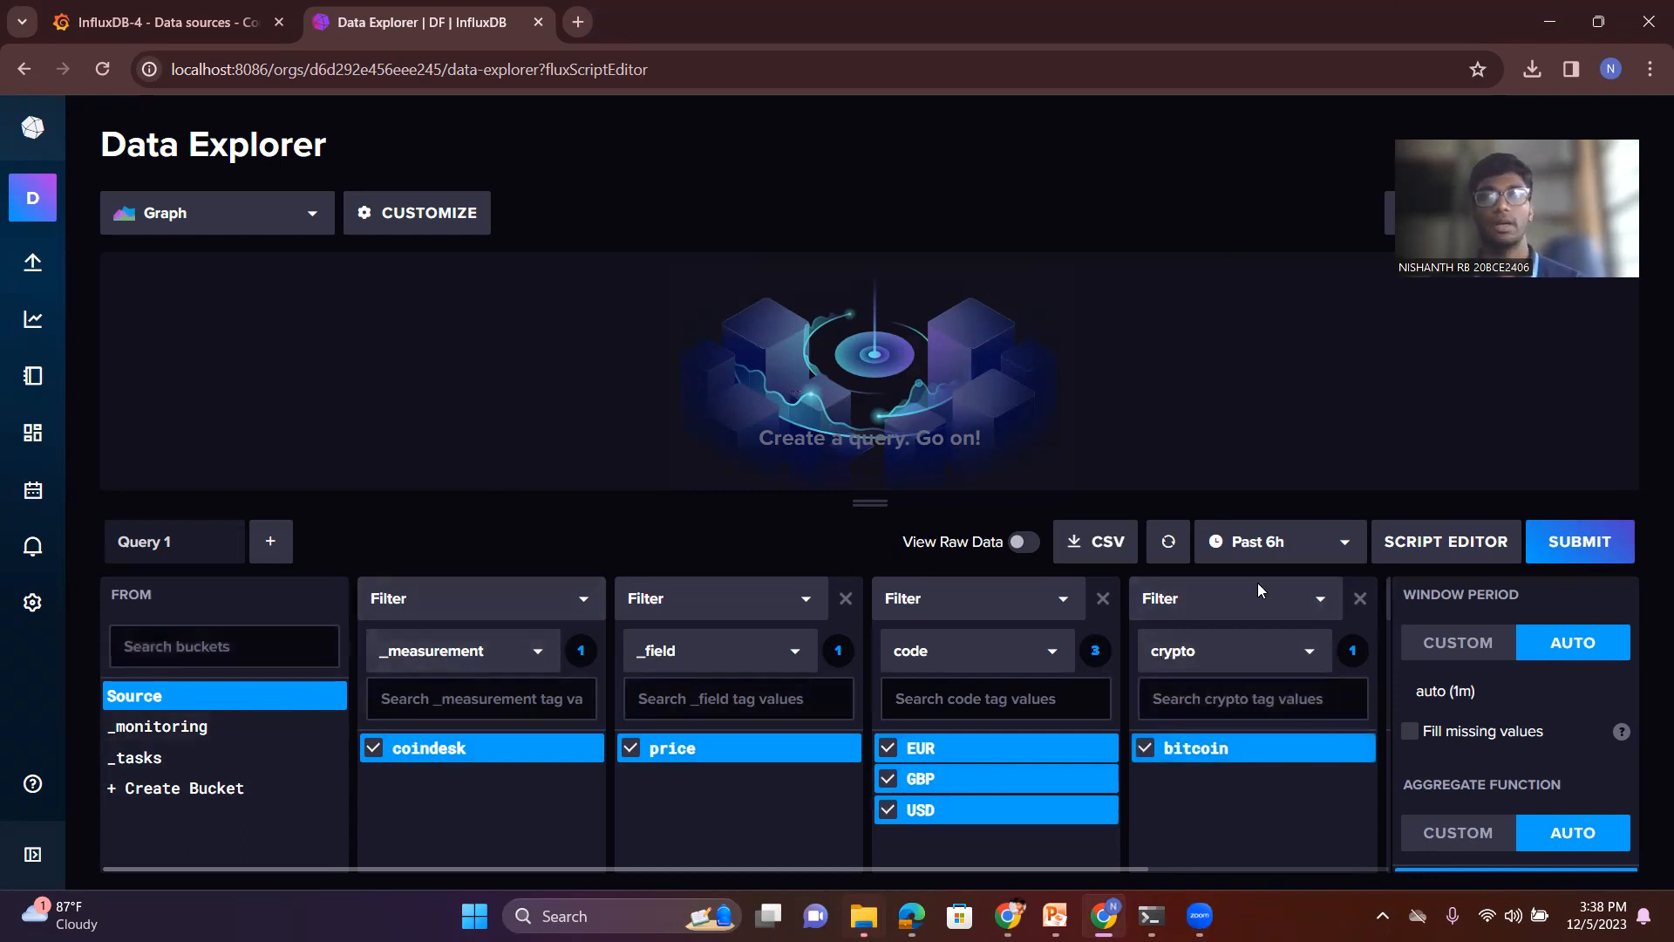
- Switch to Grafana, set the InfluxDB-4 data source's default bucket to Source, and save and test the connection
left_click(113, 9)
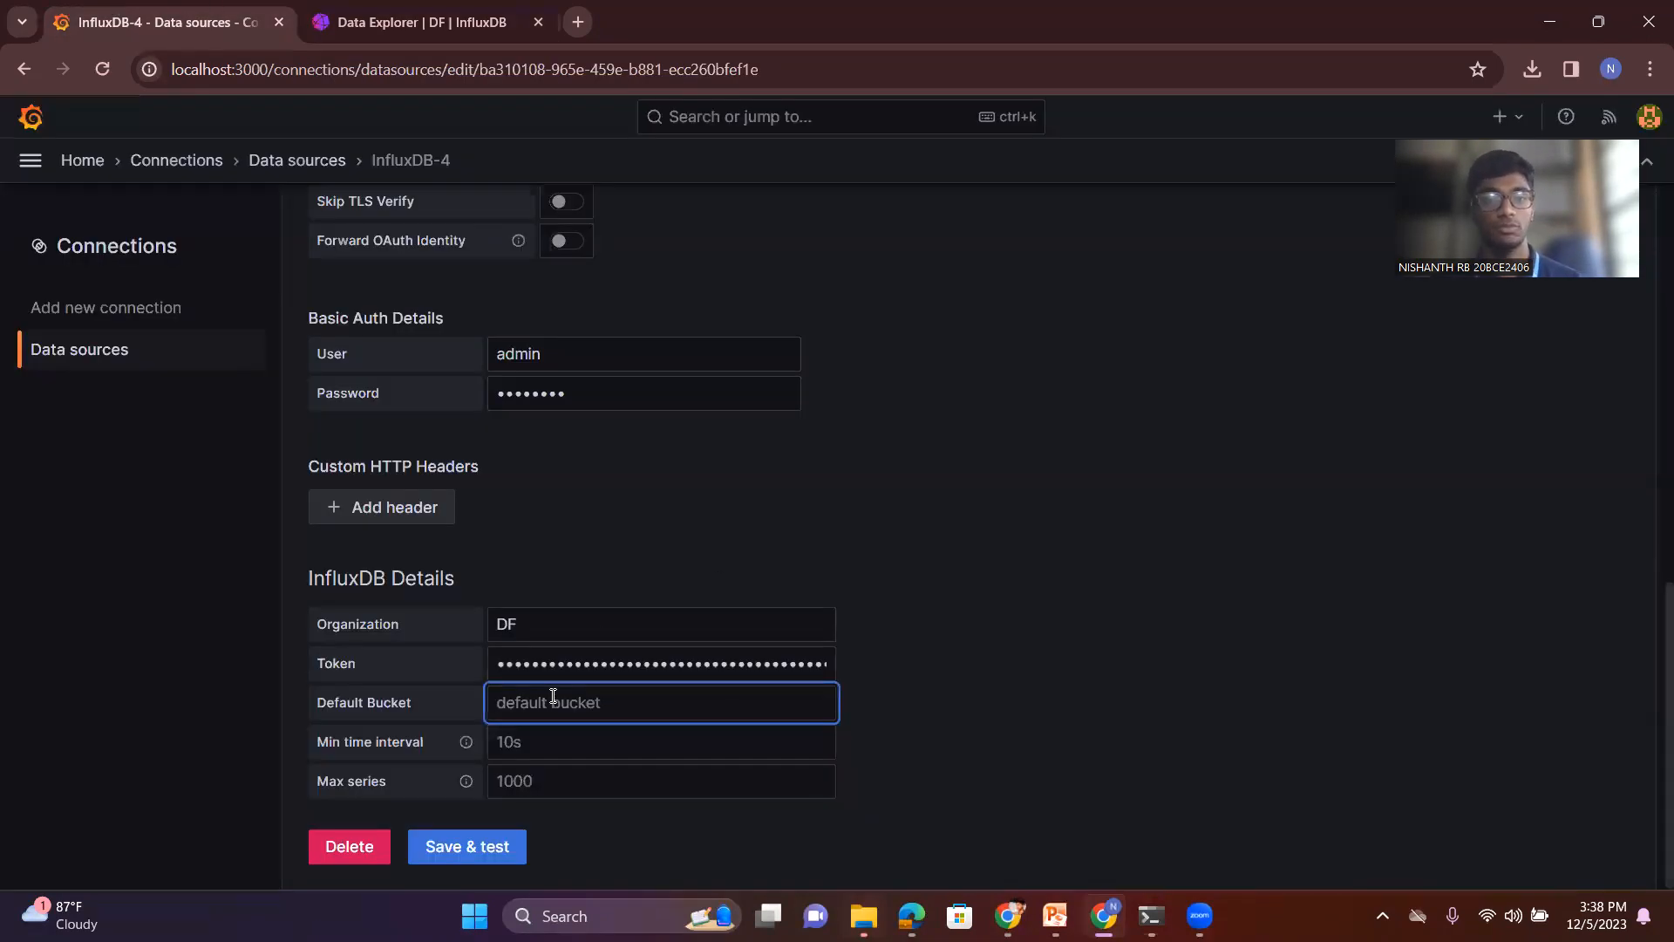
type("Source")
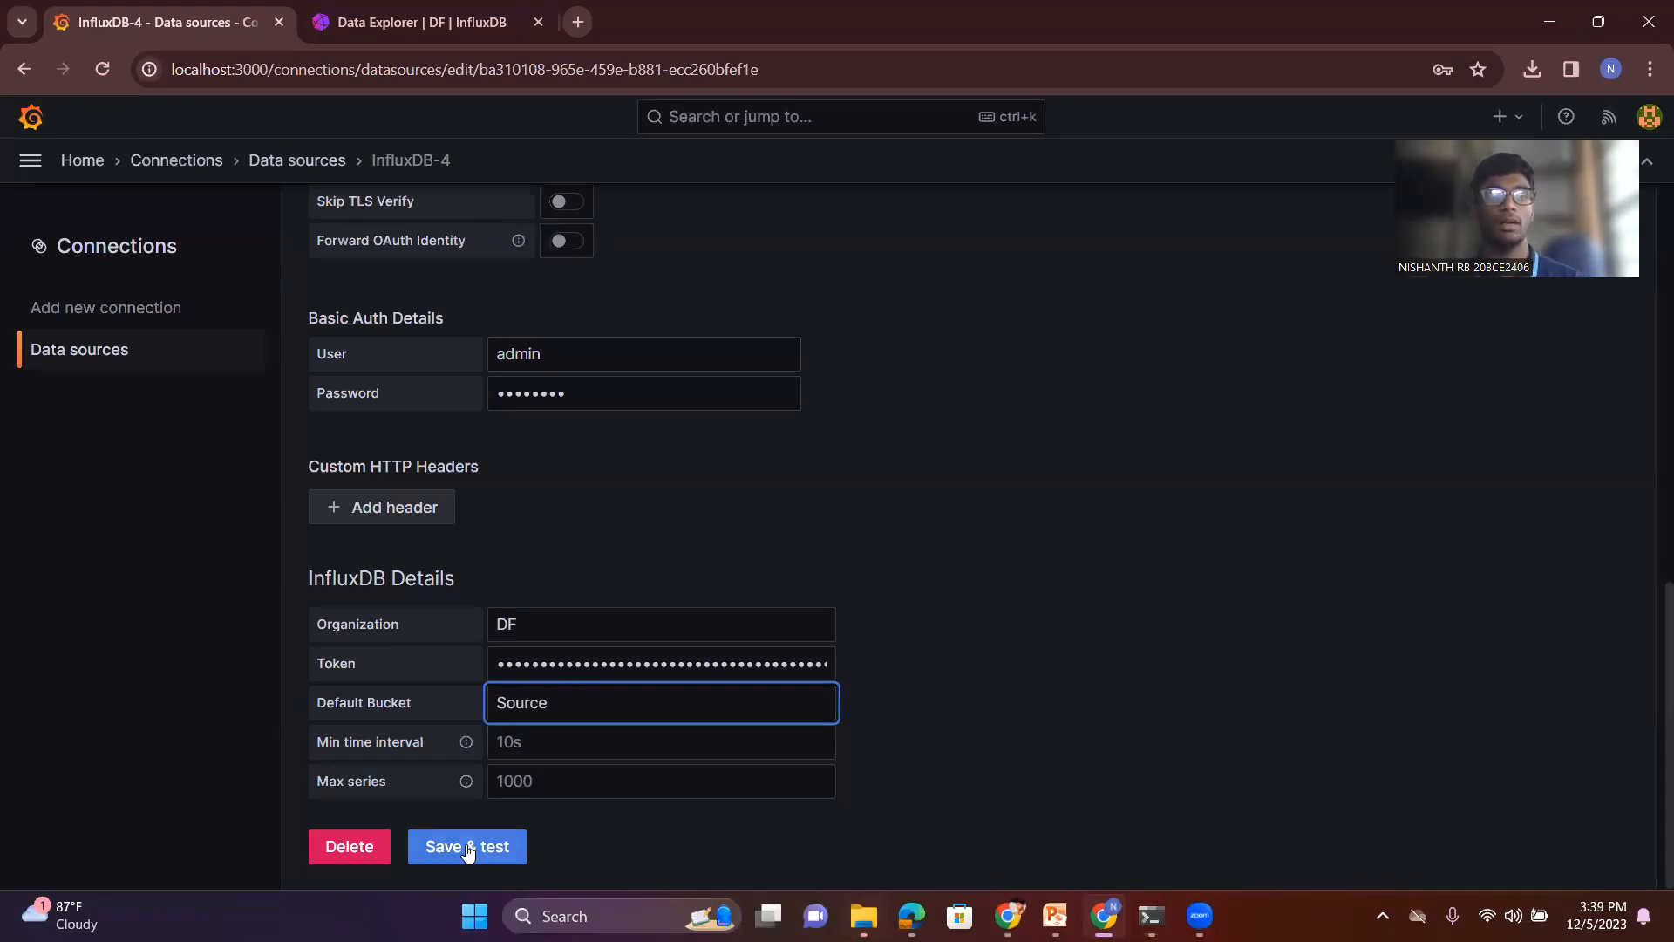
left_click(511, 844)
scroll(714, 733, "down", 2)
left_click_drag(369, 694, 665, 691)
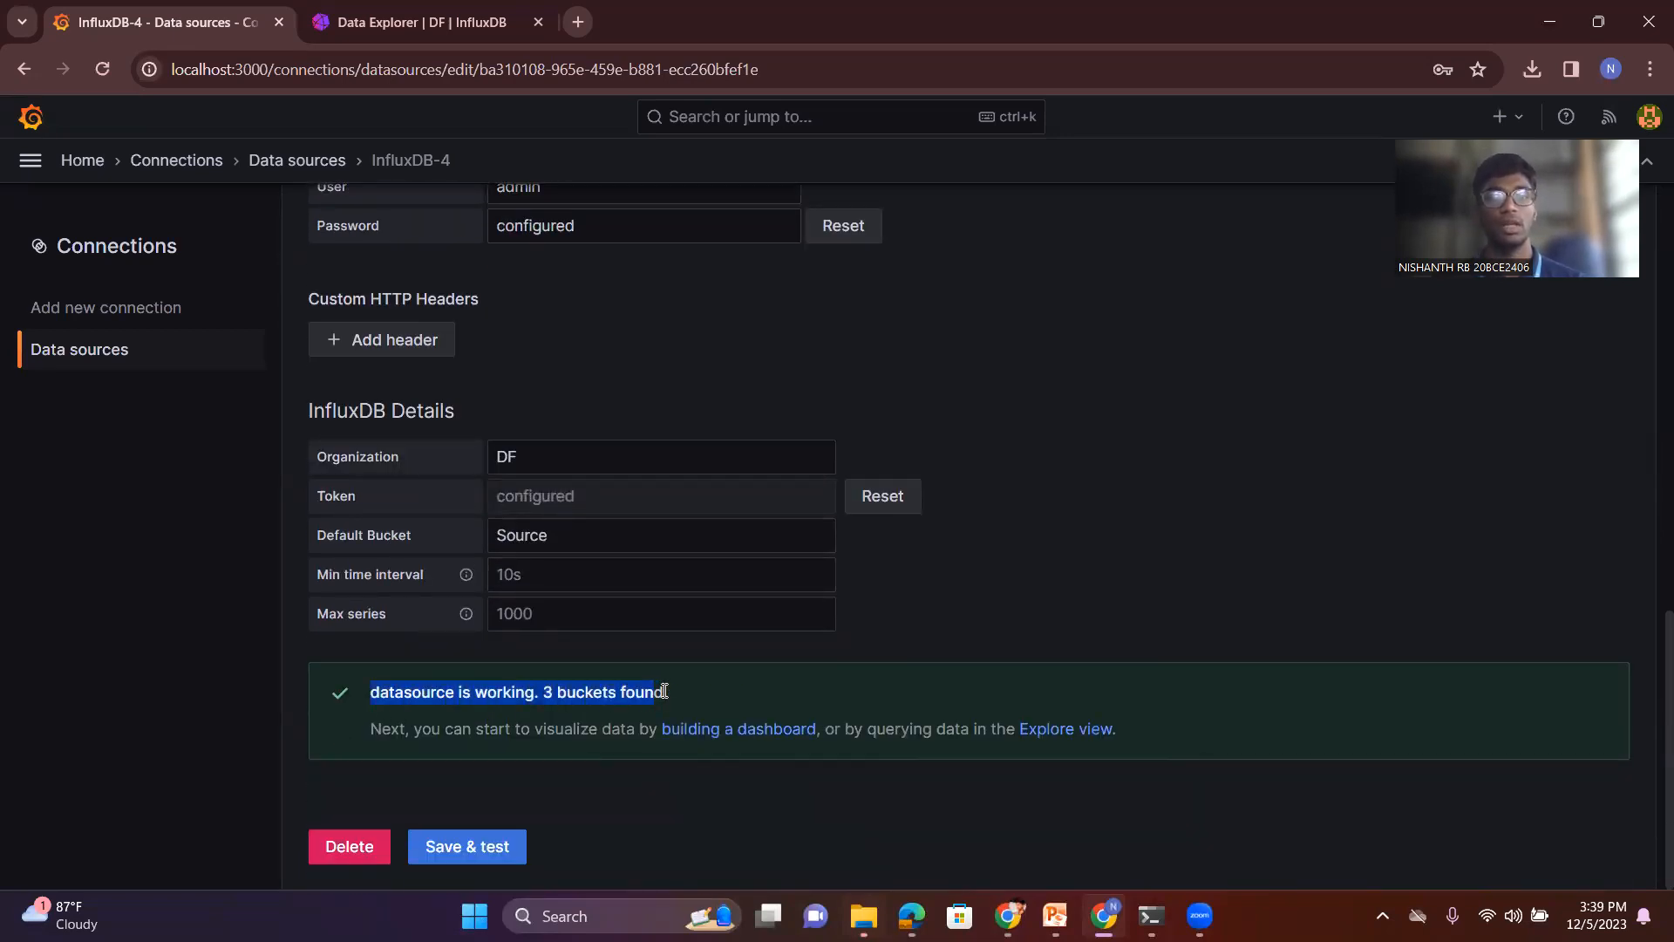
left_click(479, 859)
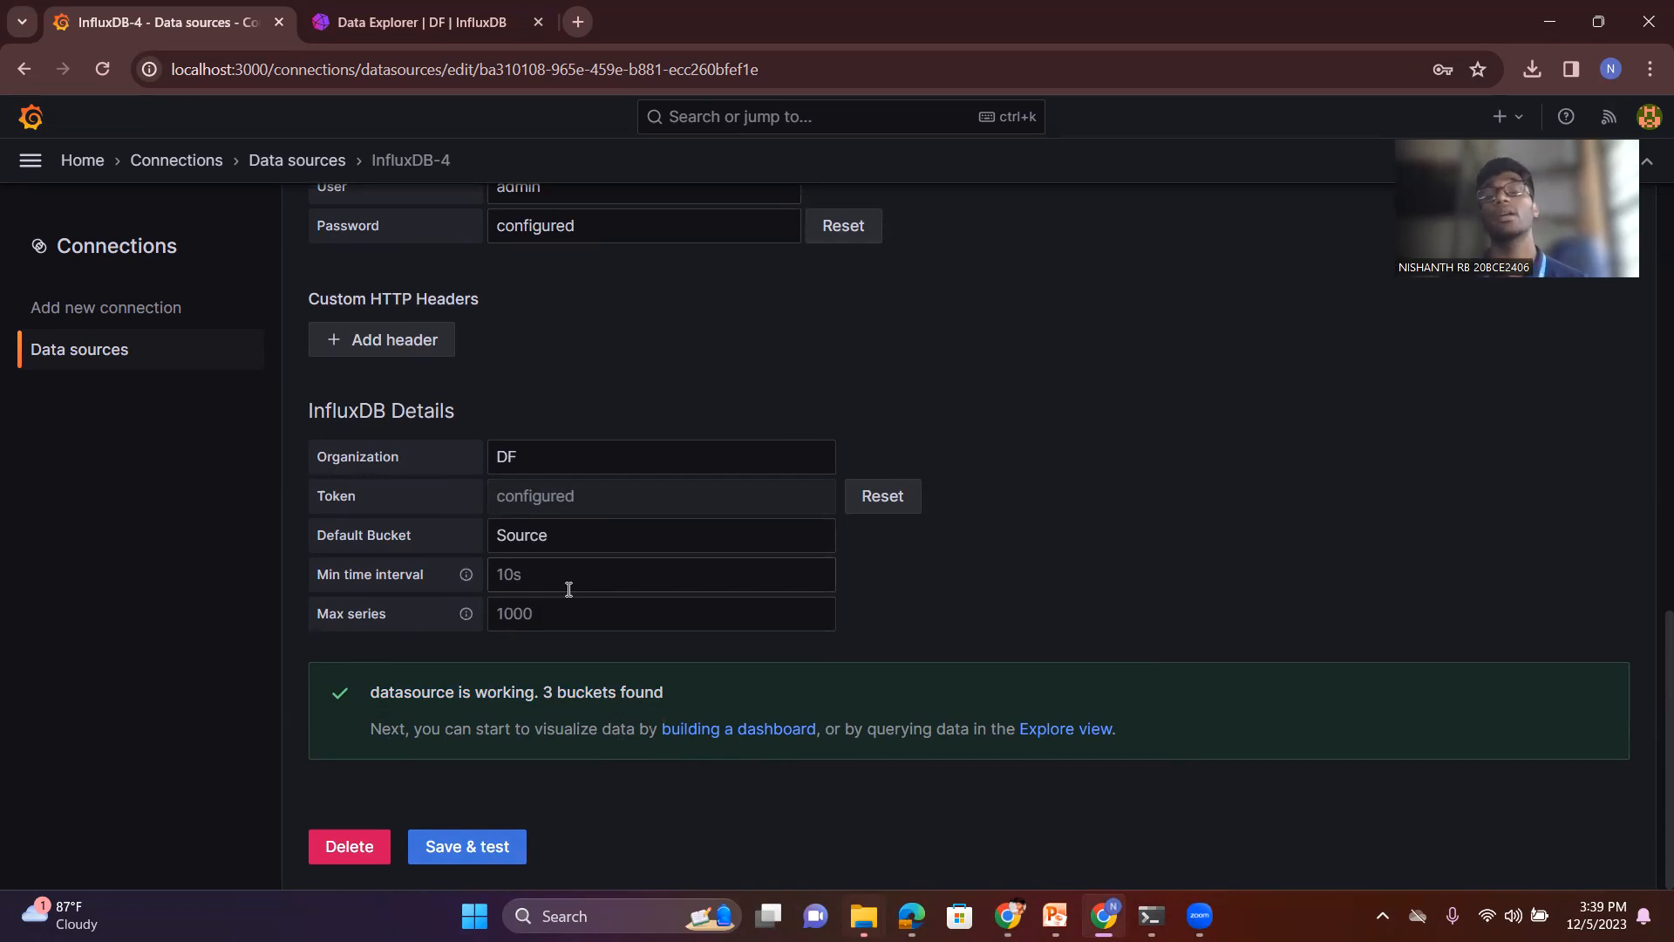
- Create a new Grafana dashboard and add a visualization that uses the InfluxDB-4 data source
left_click(67, 160)
left_click(32, 161)
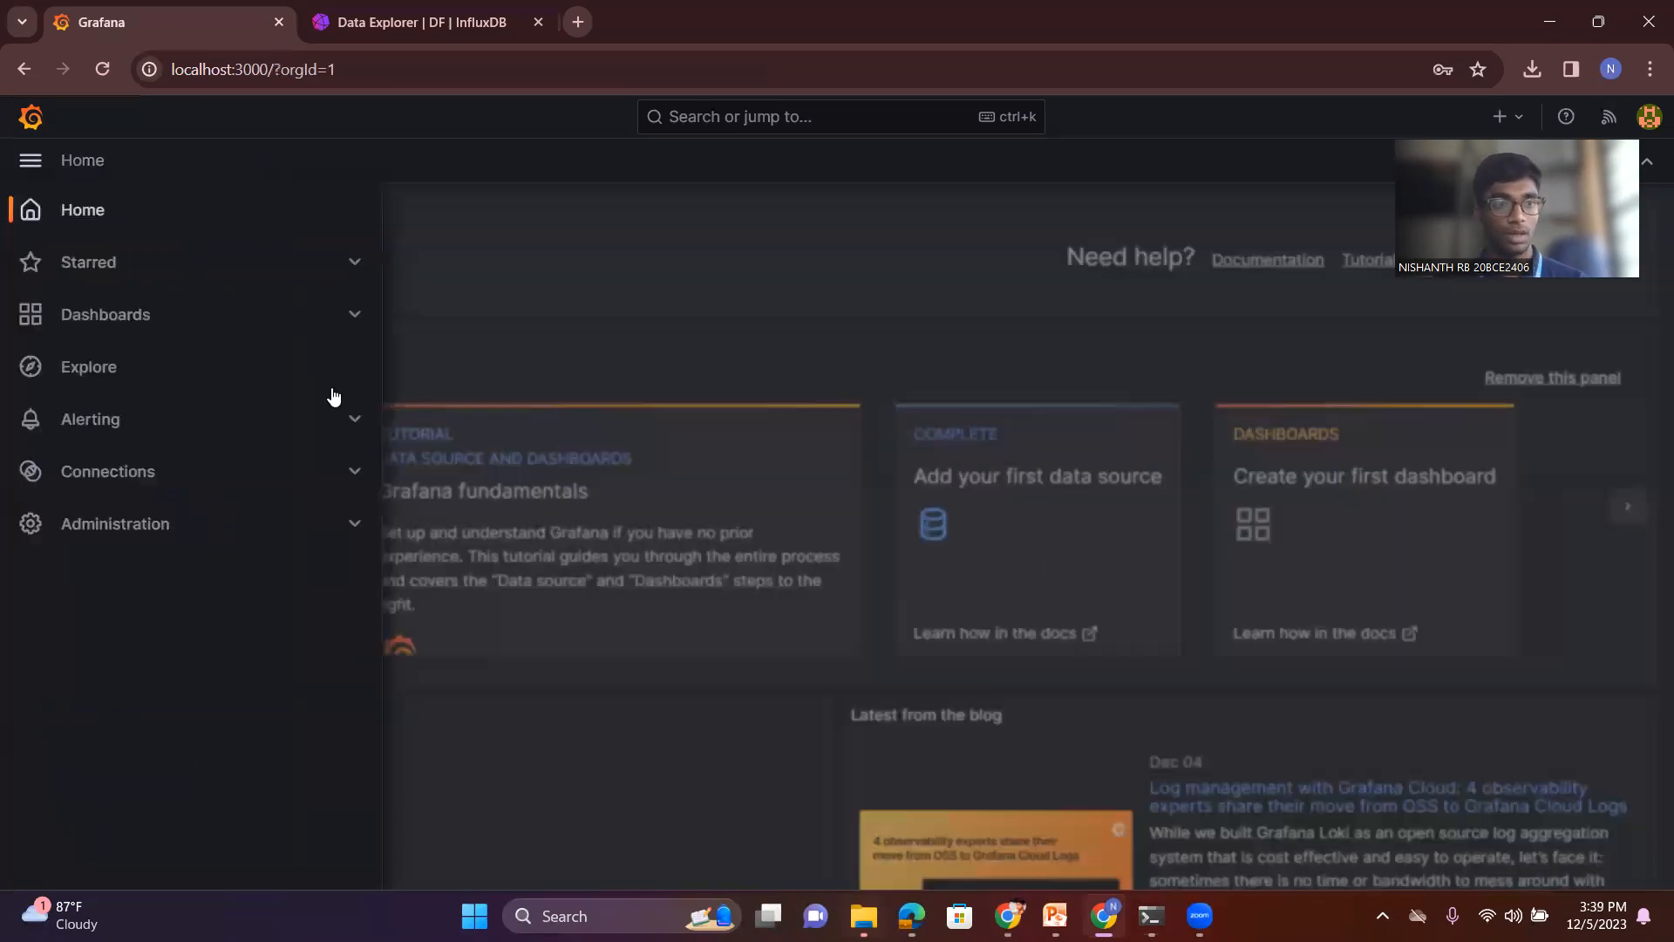
left_click(153, 313)
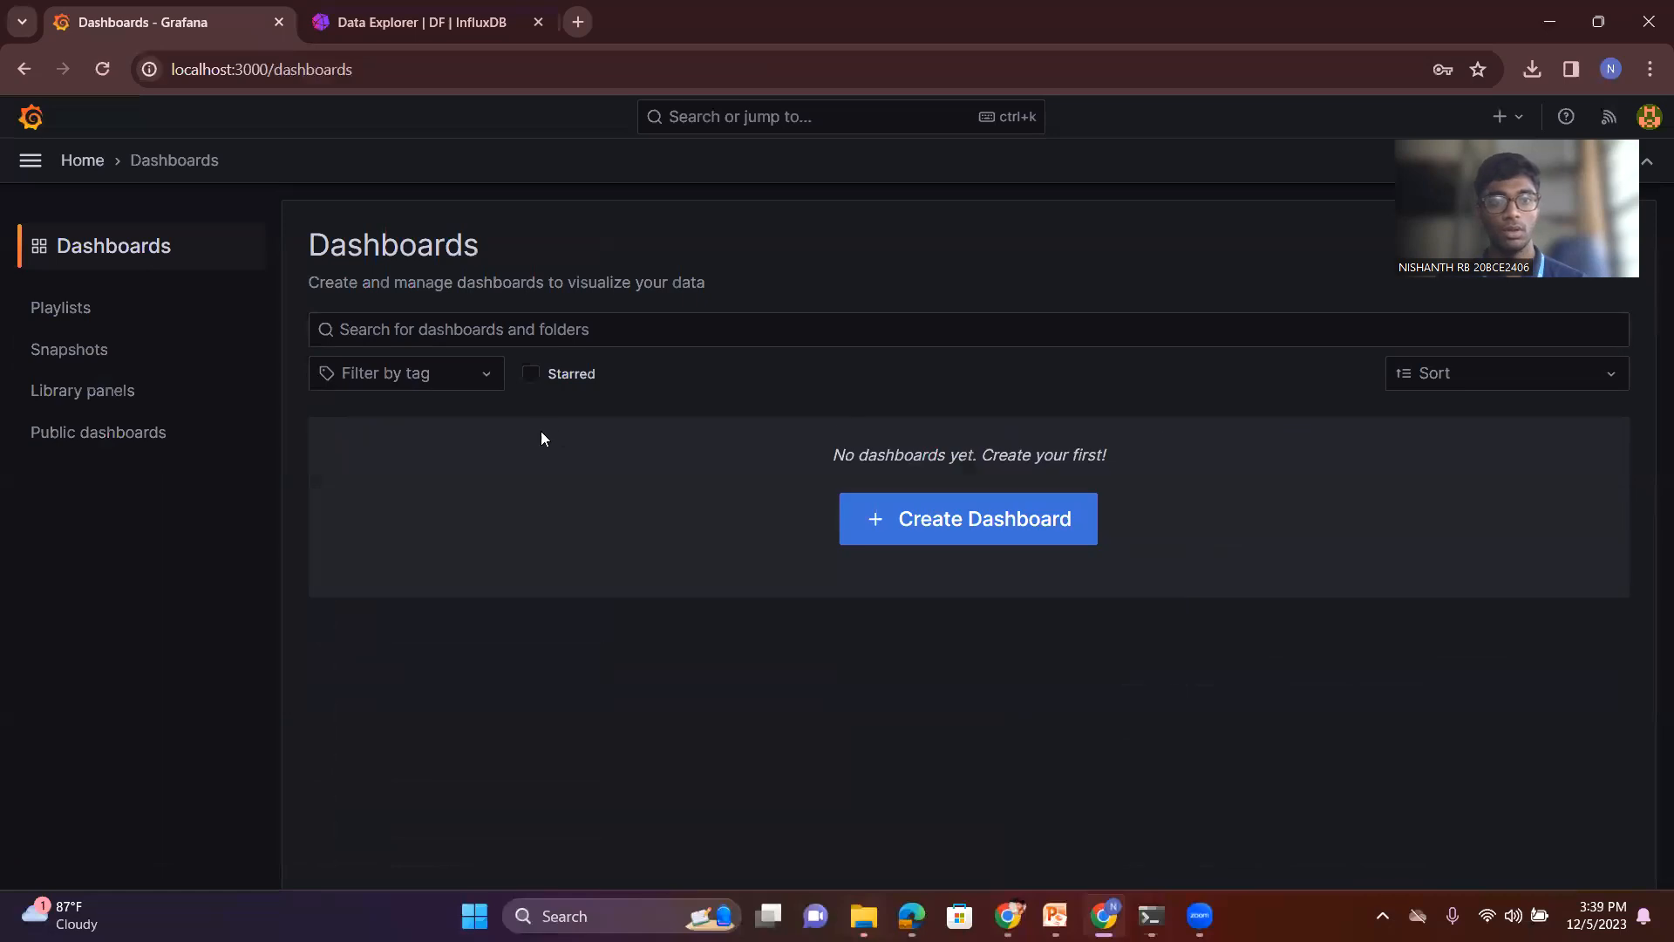
left_click(983, 514)
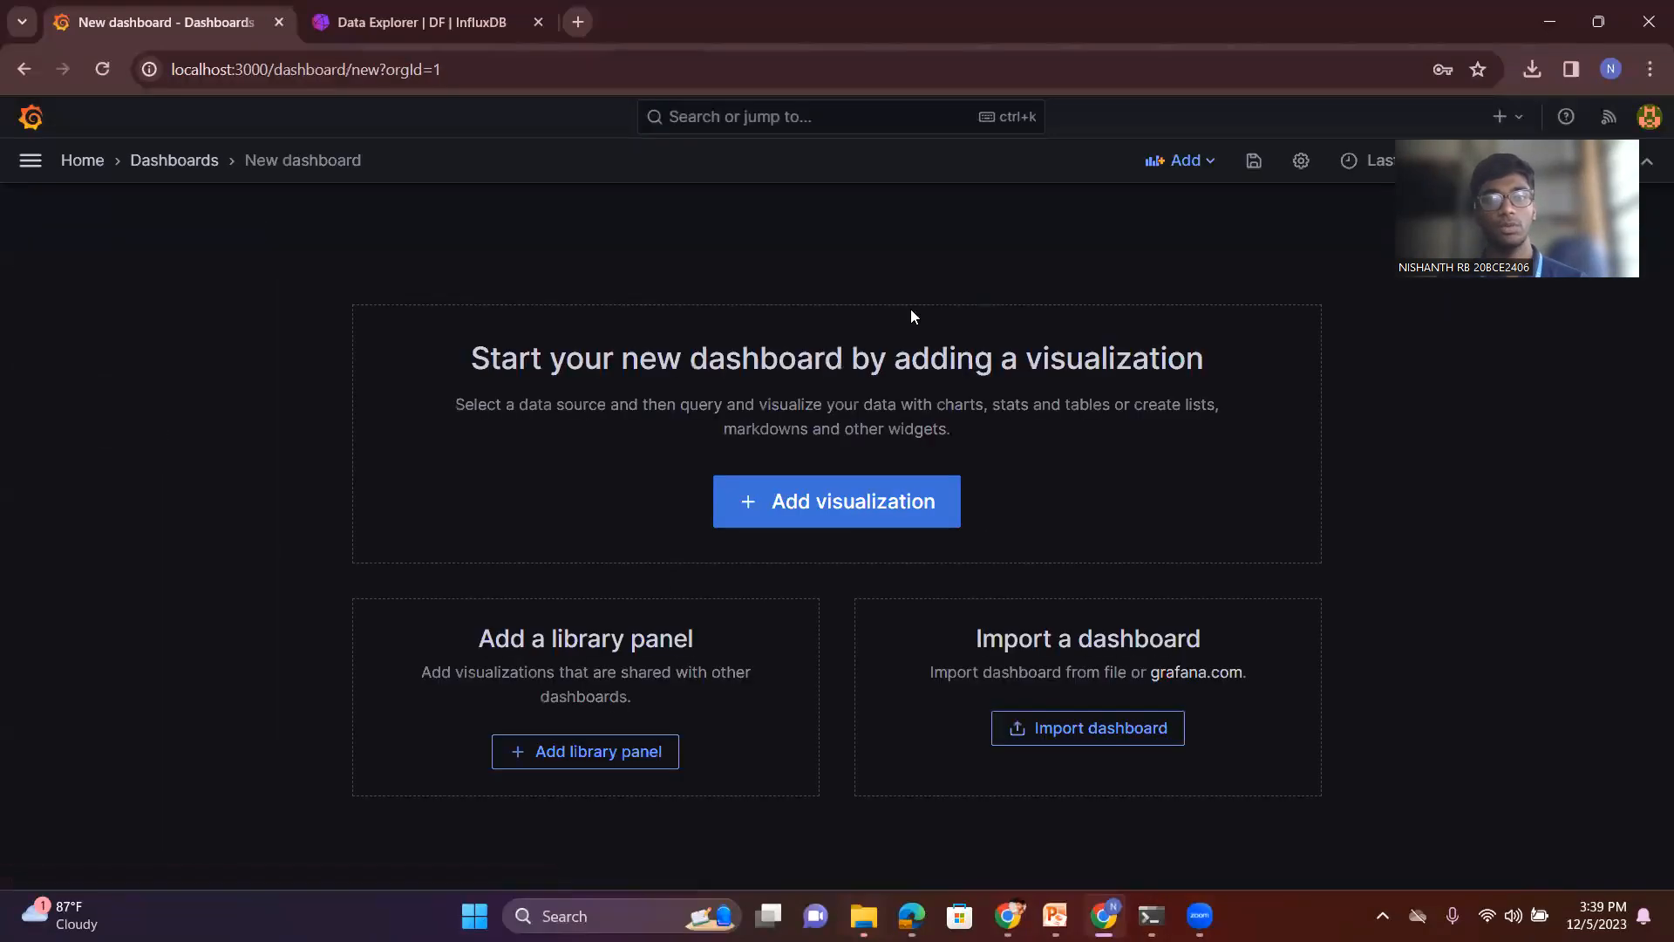
left_click(833, 503)
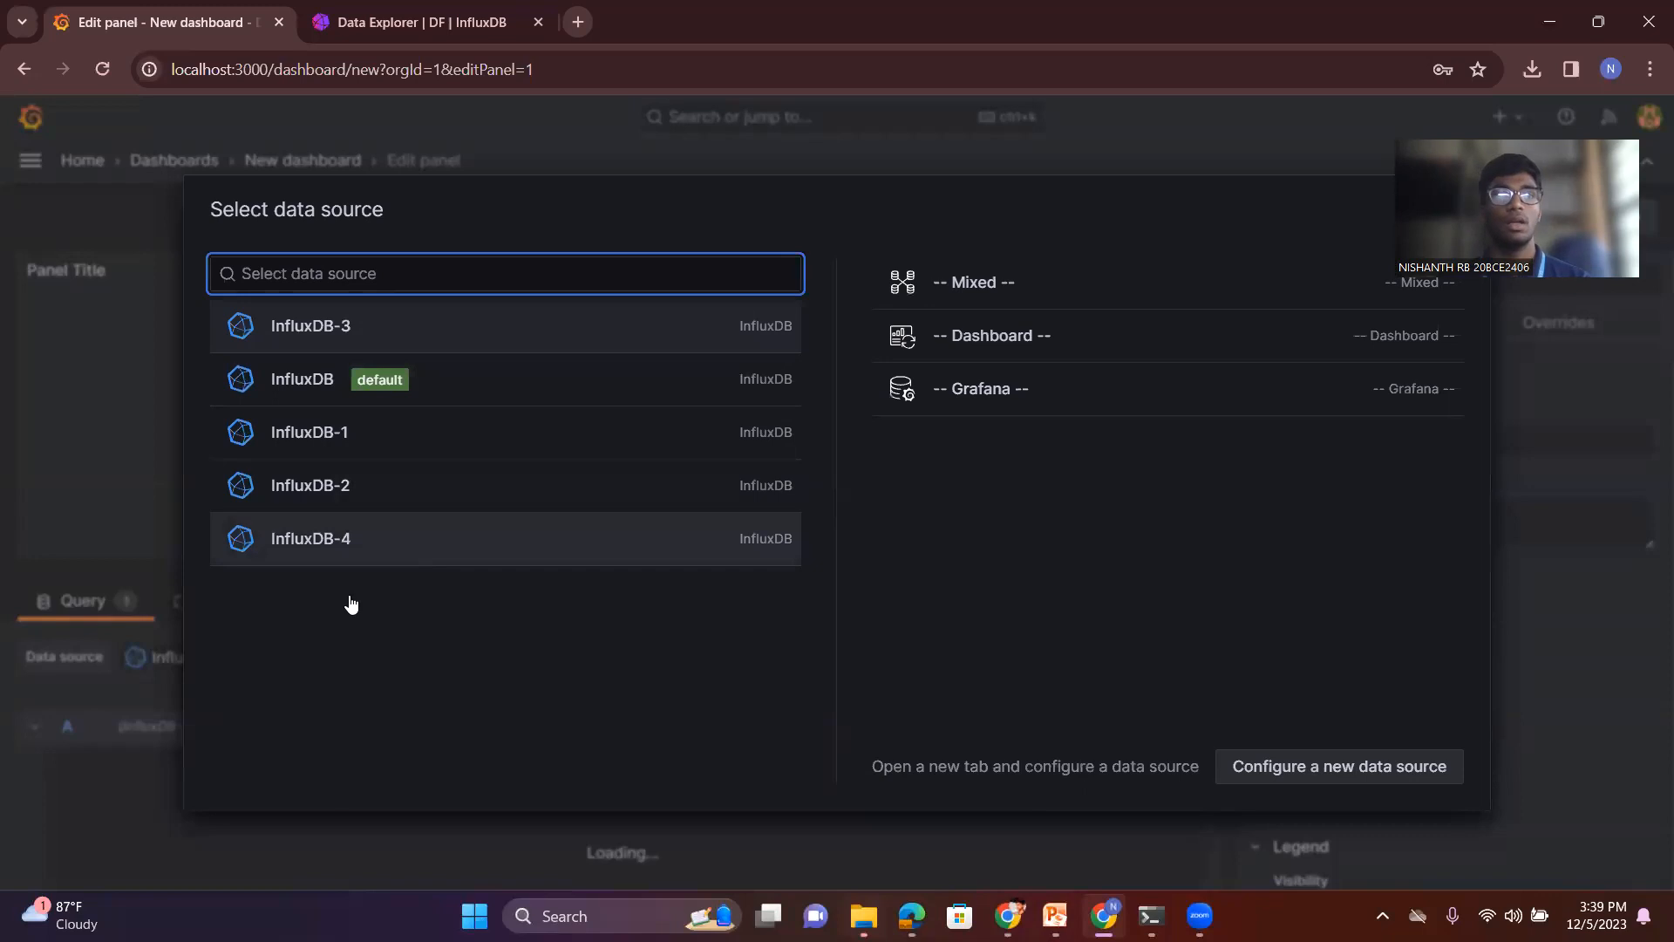
left_click(362, 542)
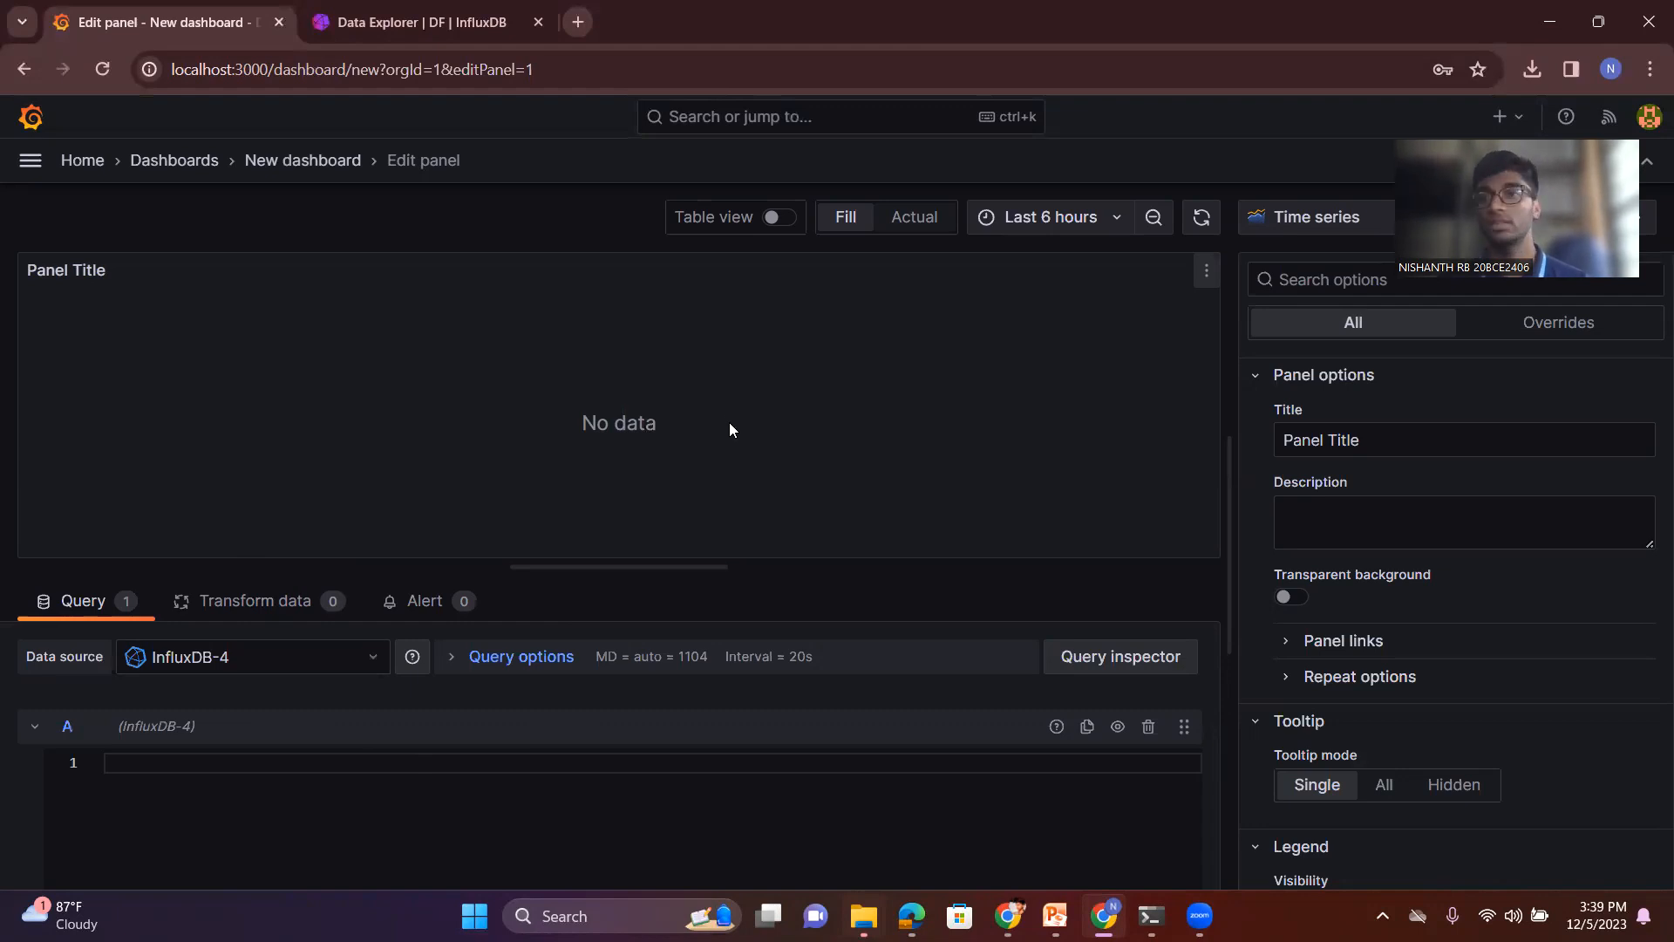
- Return to InfluxDB's Data Explorer, show the filtered query as a Flux script and copy the whole script
left_click(347, 30)
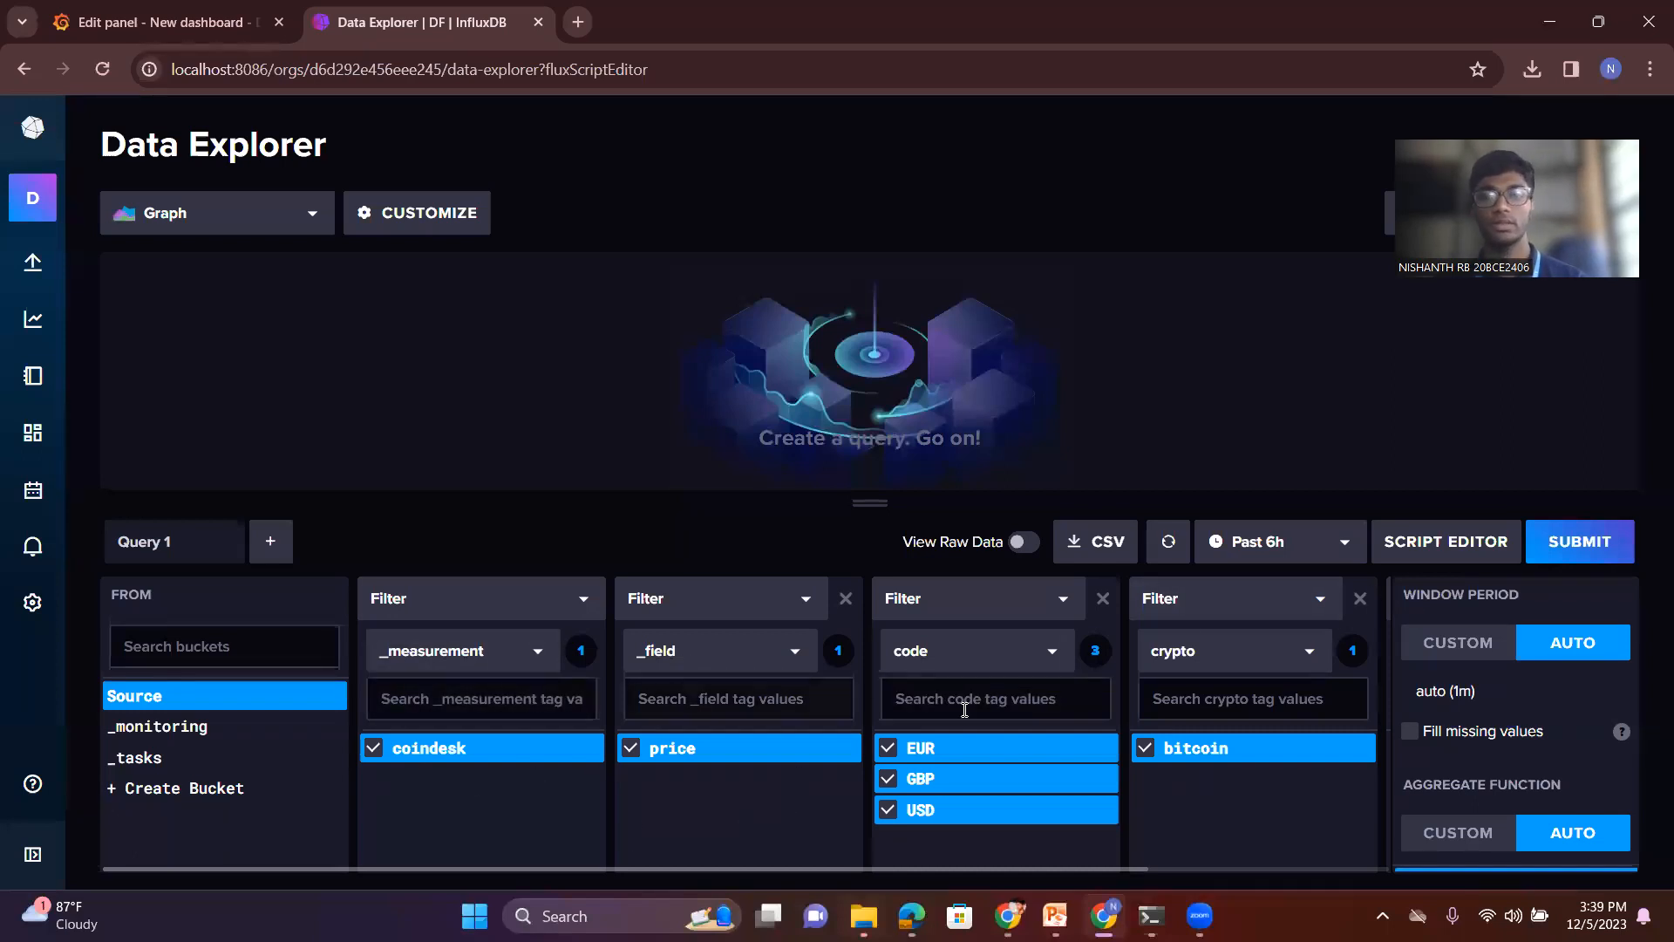
left_click(1421, 542)
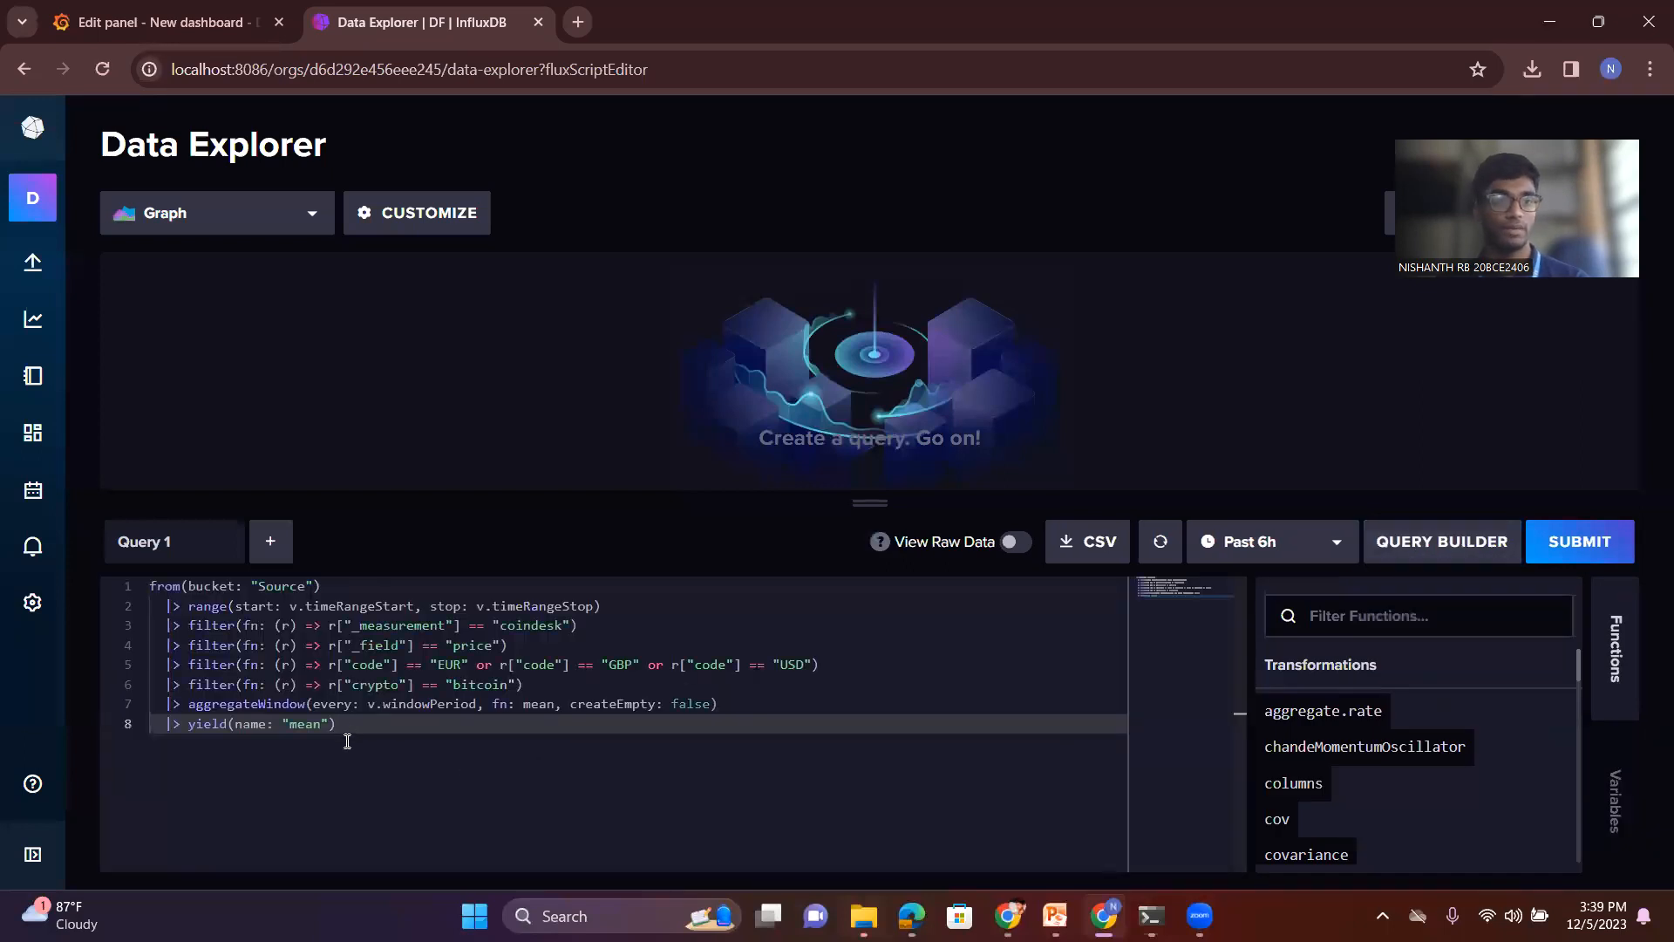
left_click_drag(318, 713, 137, 598)
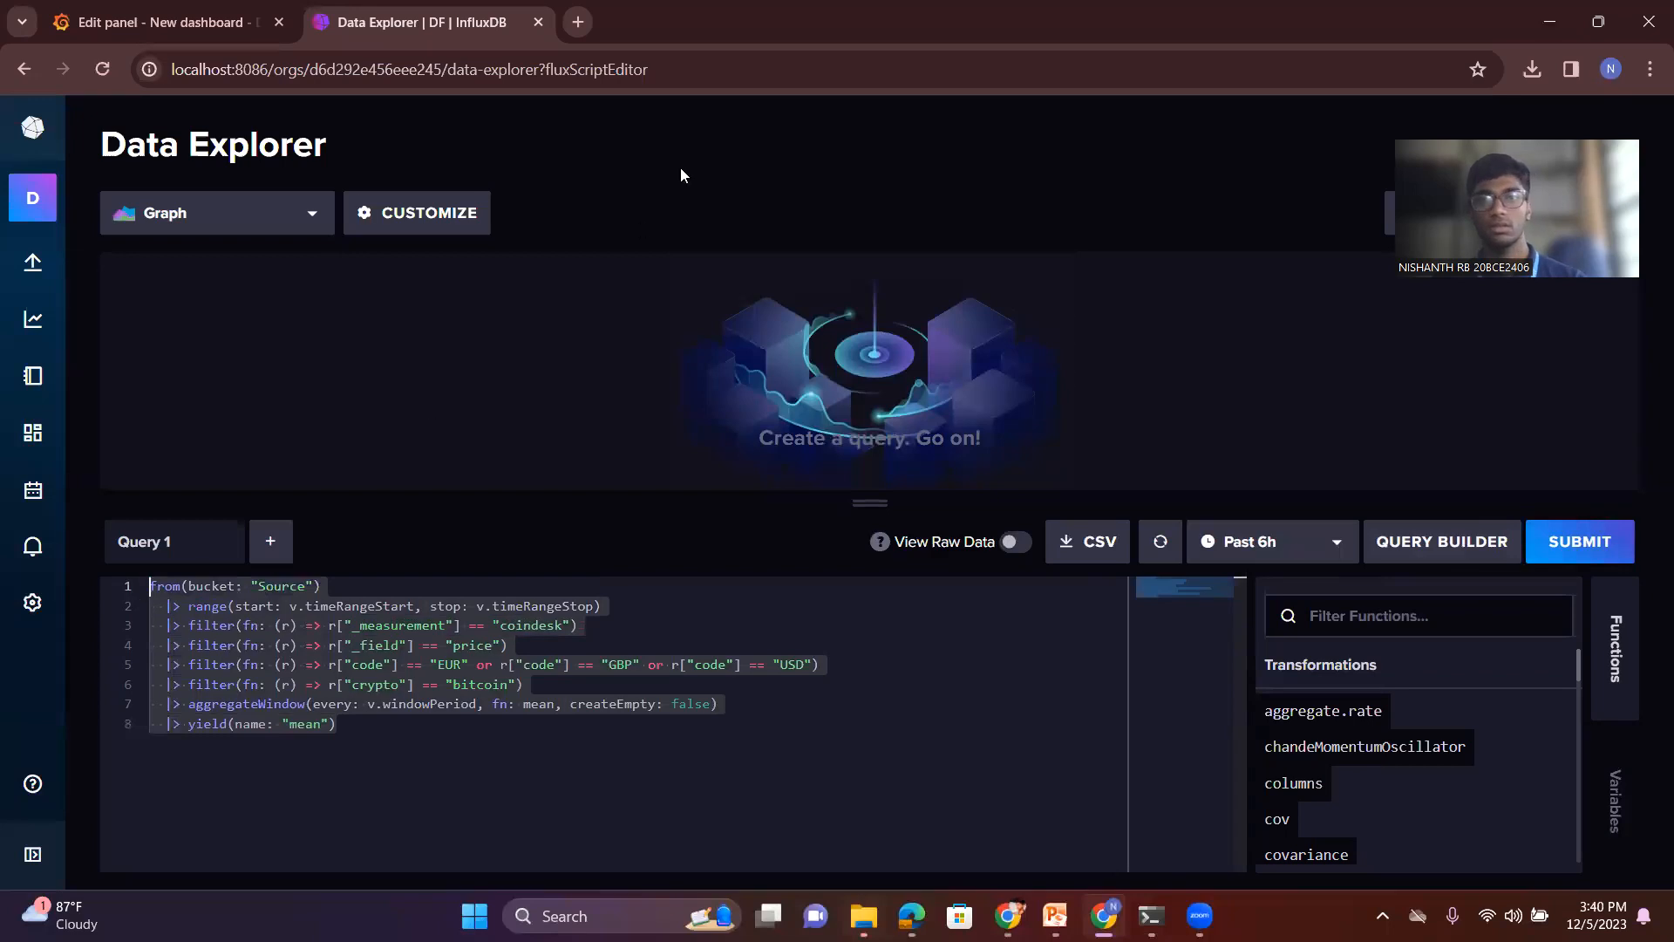
- Back in the Grafana panel, rename query A as Levels and paste the copied Flux script into it
left_click(164, 12)
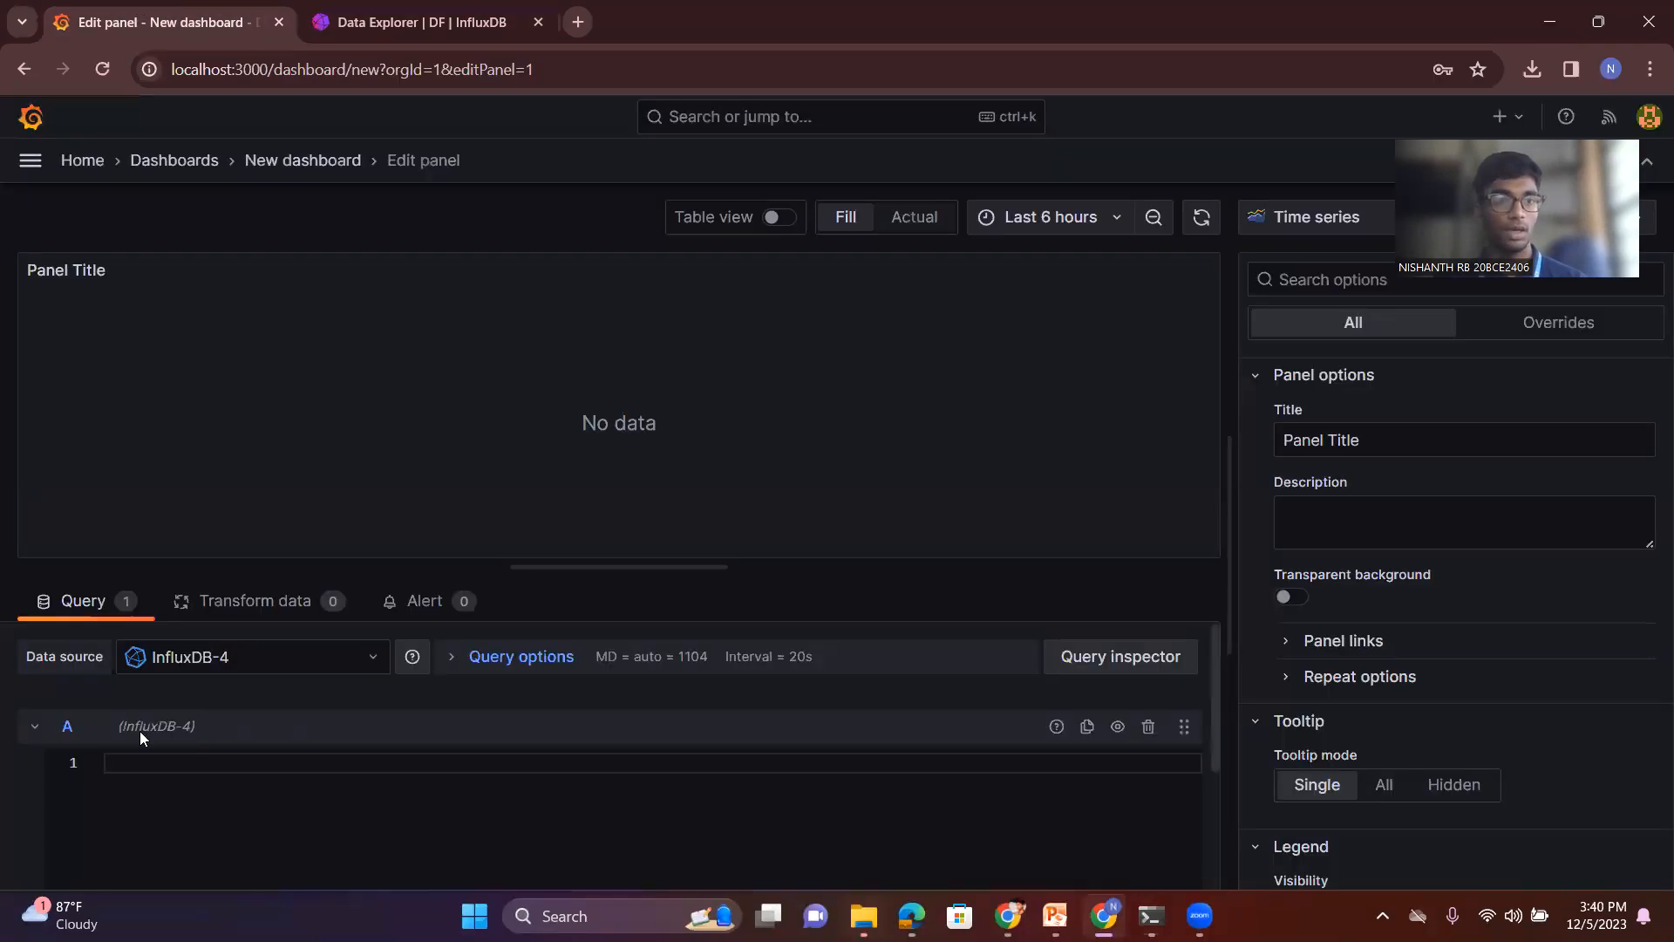
left_click(92, 725)
type("Levels")
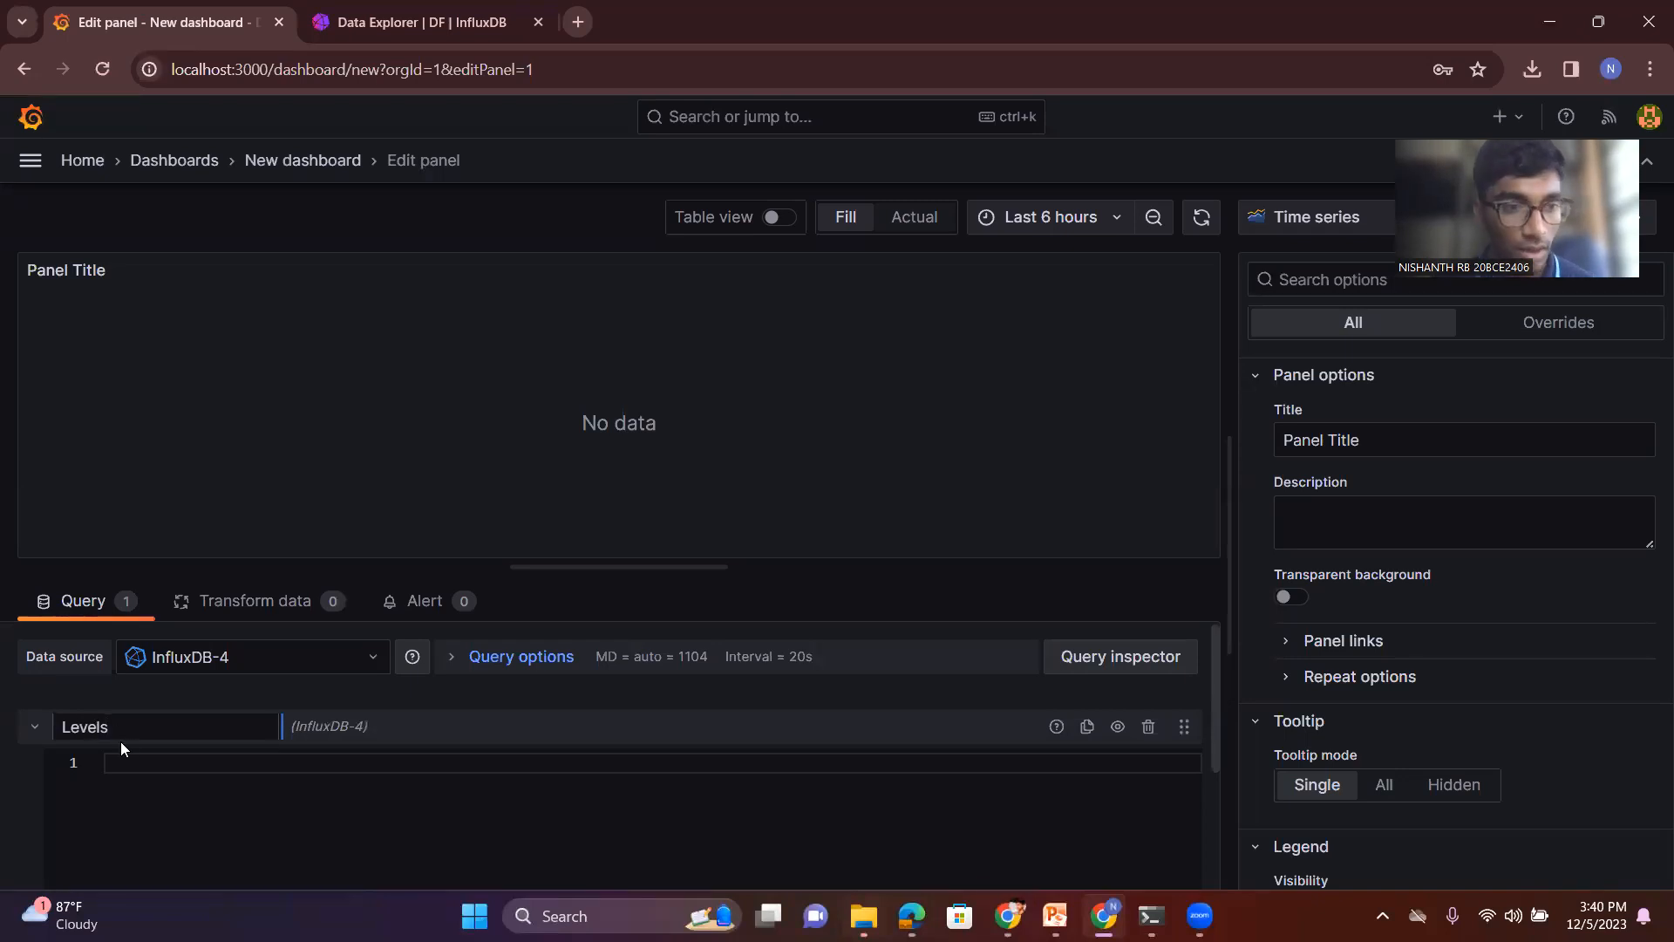
left_click(139, 766)
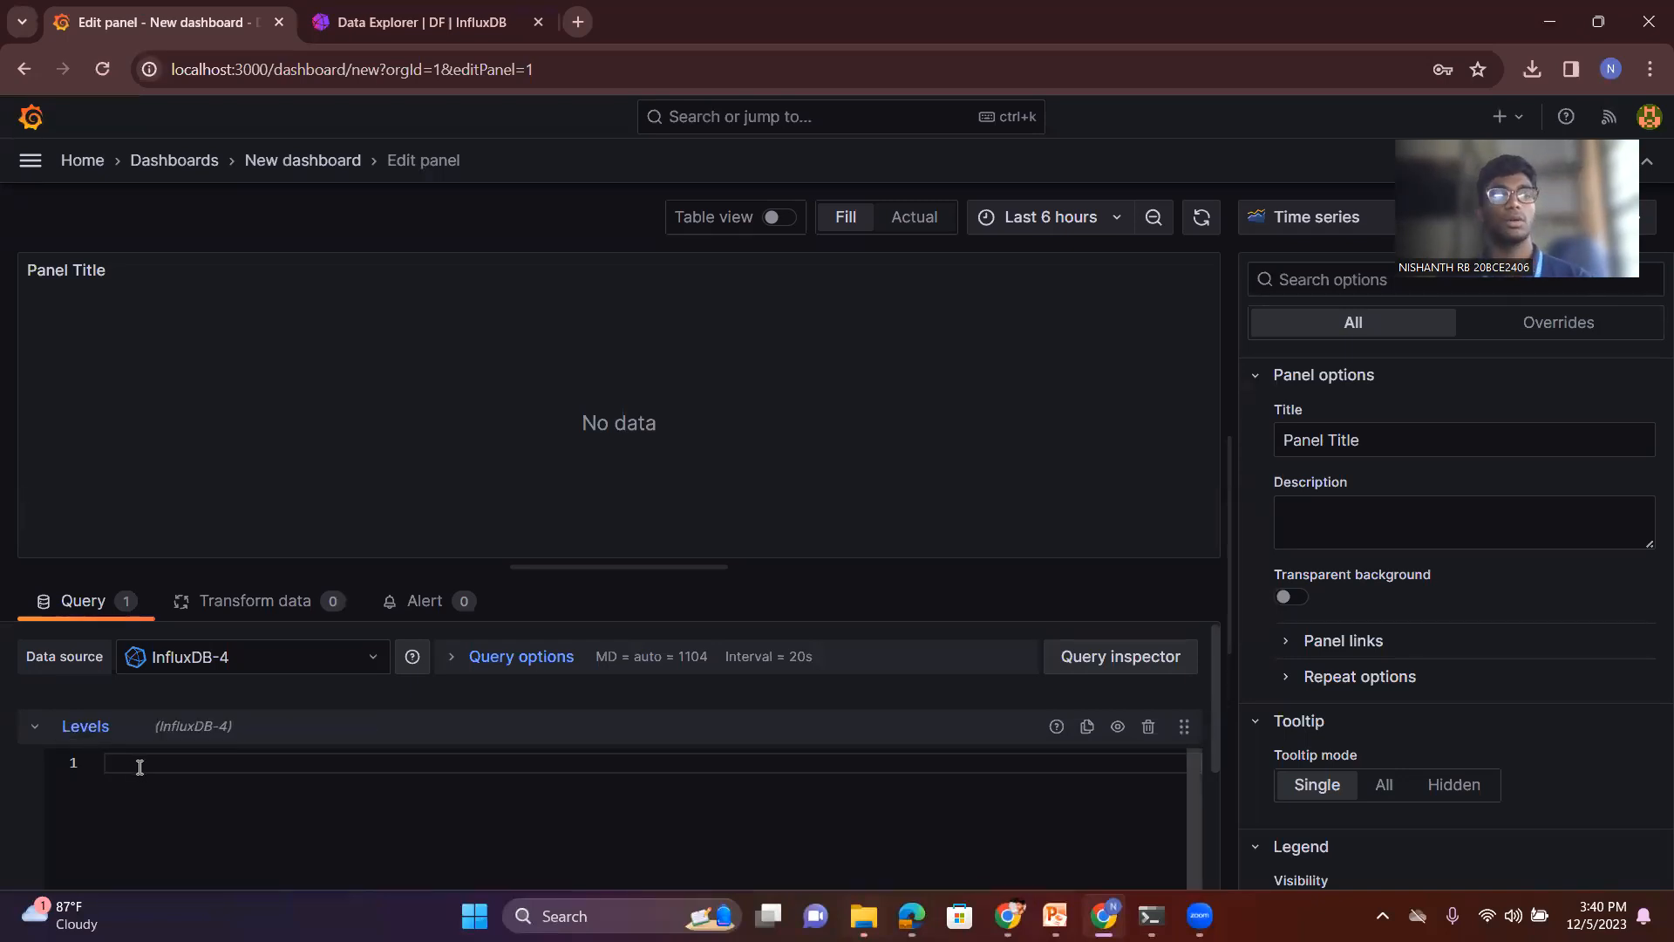
type("from(bucket: \"source\")   |> range(start: v.timeRangeStart, stop: v.timeRangeStop)   |> filter(fn: (r) => r[\"_measurement\"] == \"coindesk\")   |> filter(fn: (r) => r[\"_field\"] == \"price\")   |> filter(fn: (r) => r[\"code\"] == \"EUR\" or r[\"code\"] == \"GBP\" or r[\"code\"] == \"USD\")   |> filter(fn: (r) => r[\"crypto\"] == \"bitcoin\")   |> aggregateWindow(every: v.windowPeriod, fn: mean, createEmpty: false)   |> yield(name: \"mean\")")
scroll(378, 833, "down", 2)
scroll(379, 833, "up", 2)
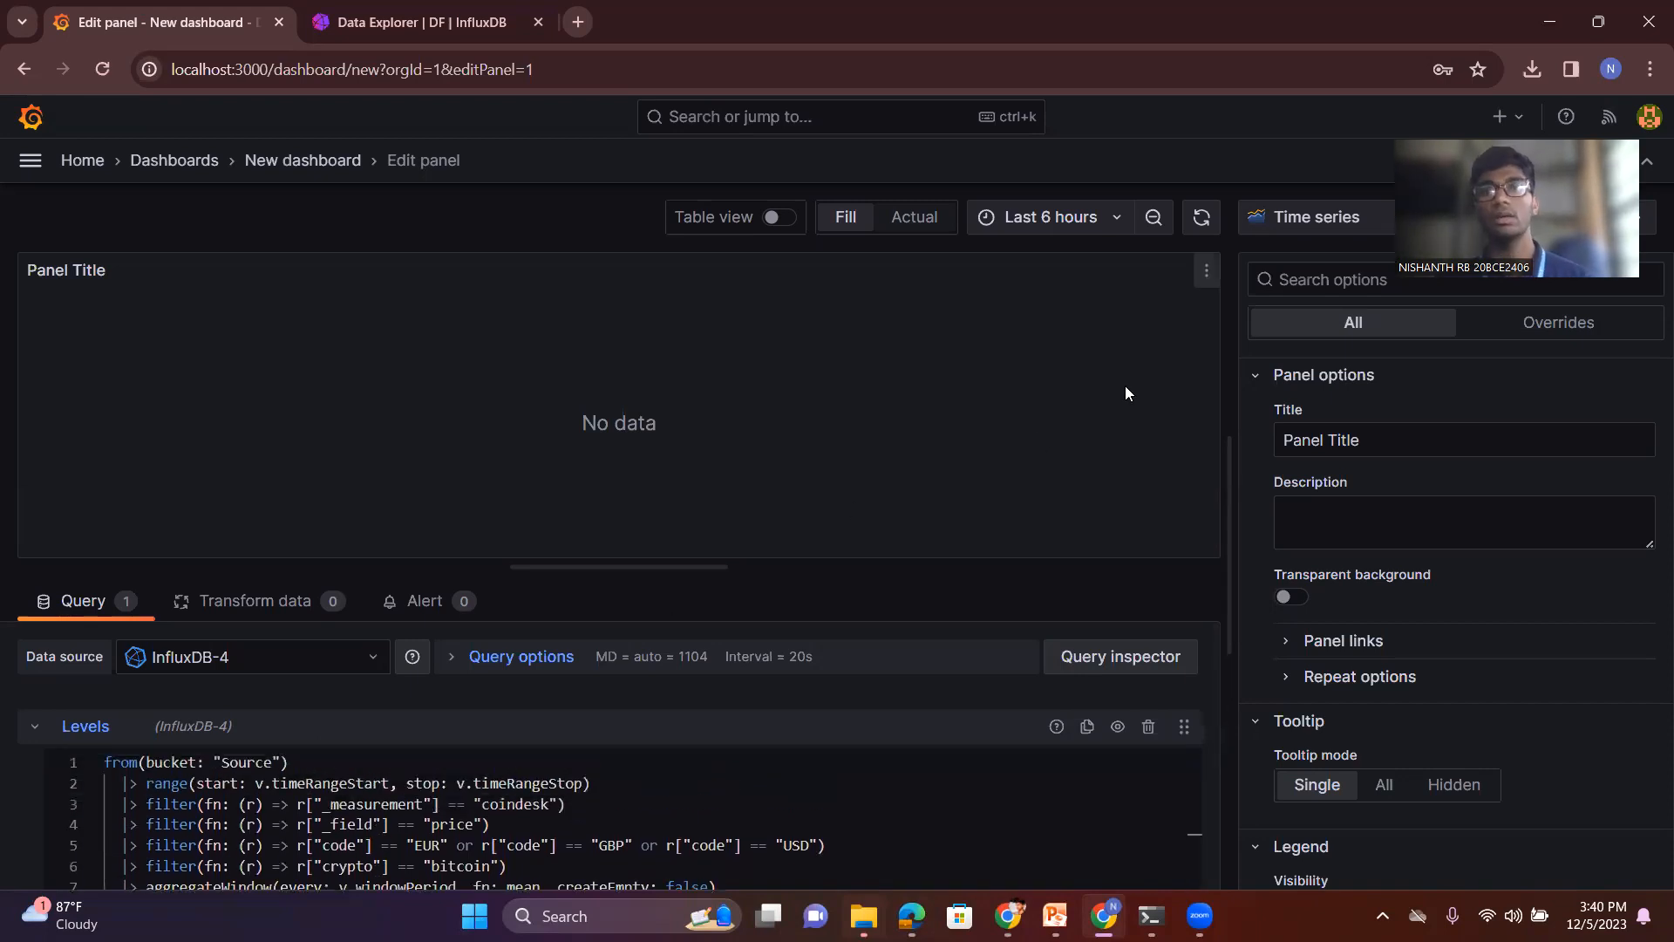
- Set the panel's time range to the last 12 hours
left_click(1089, 229)
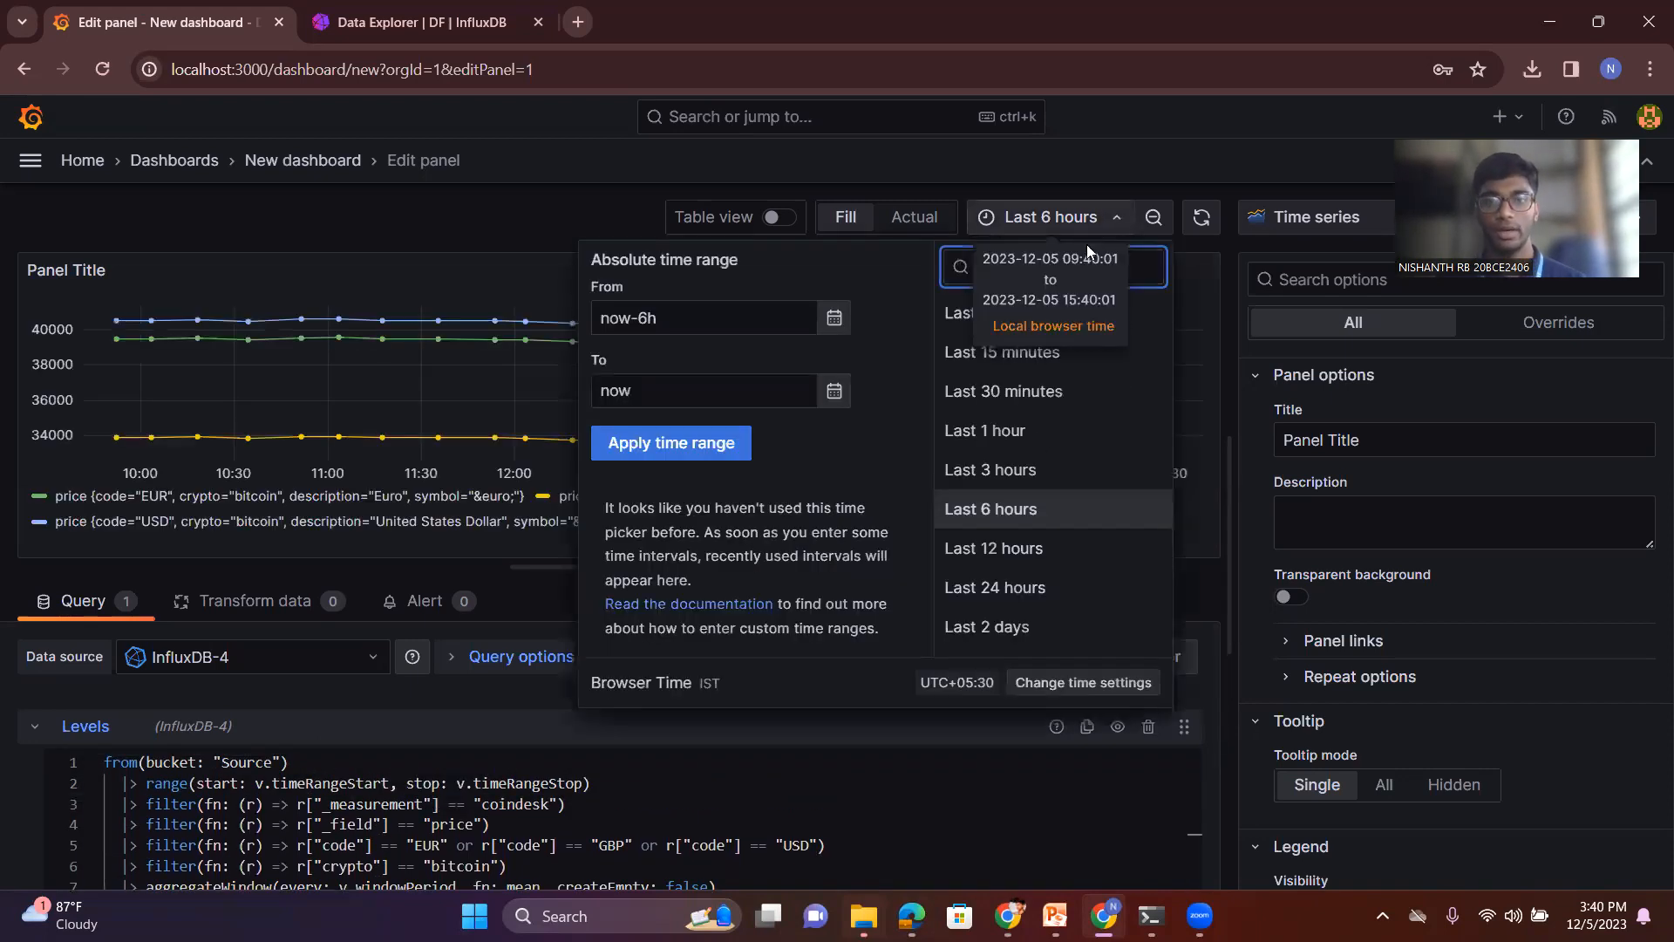
left_click(1007, 548)
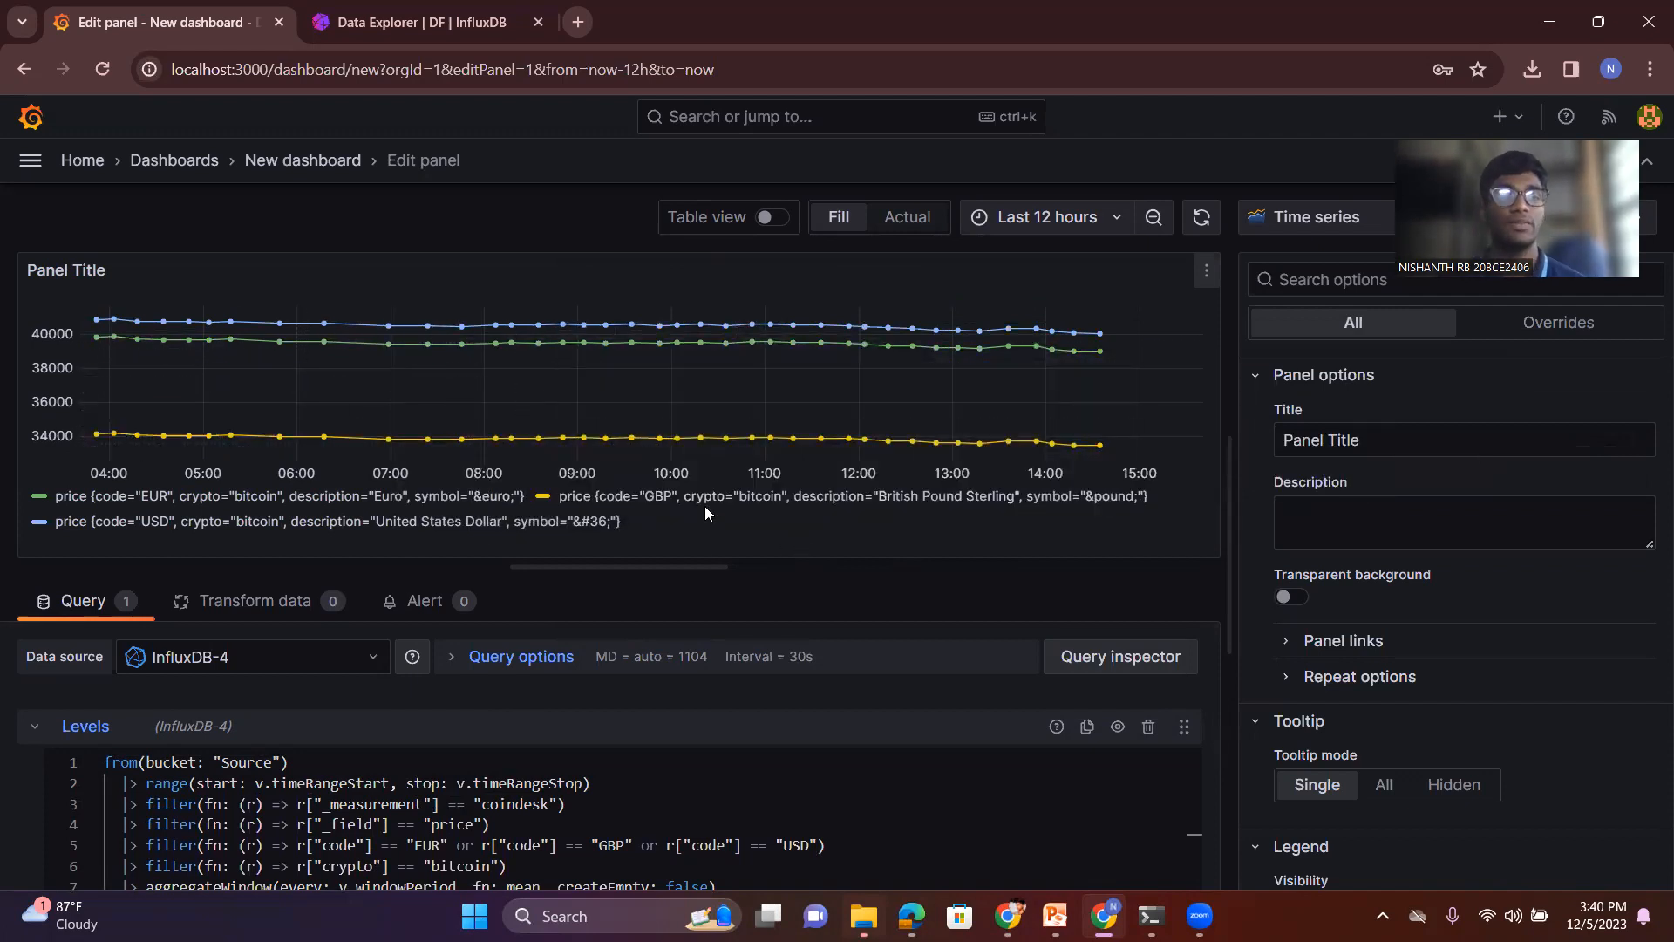
left_click(354, 25)
left_click(197, 11)
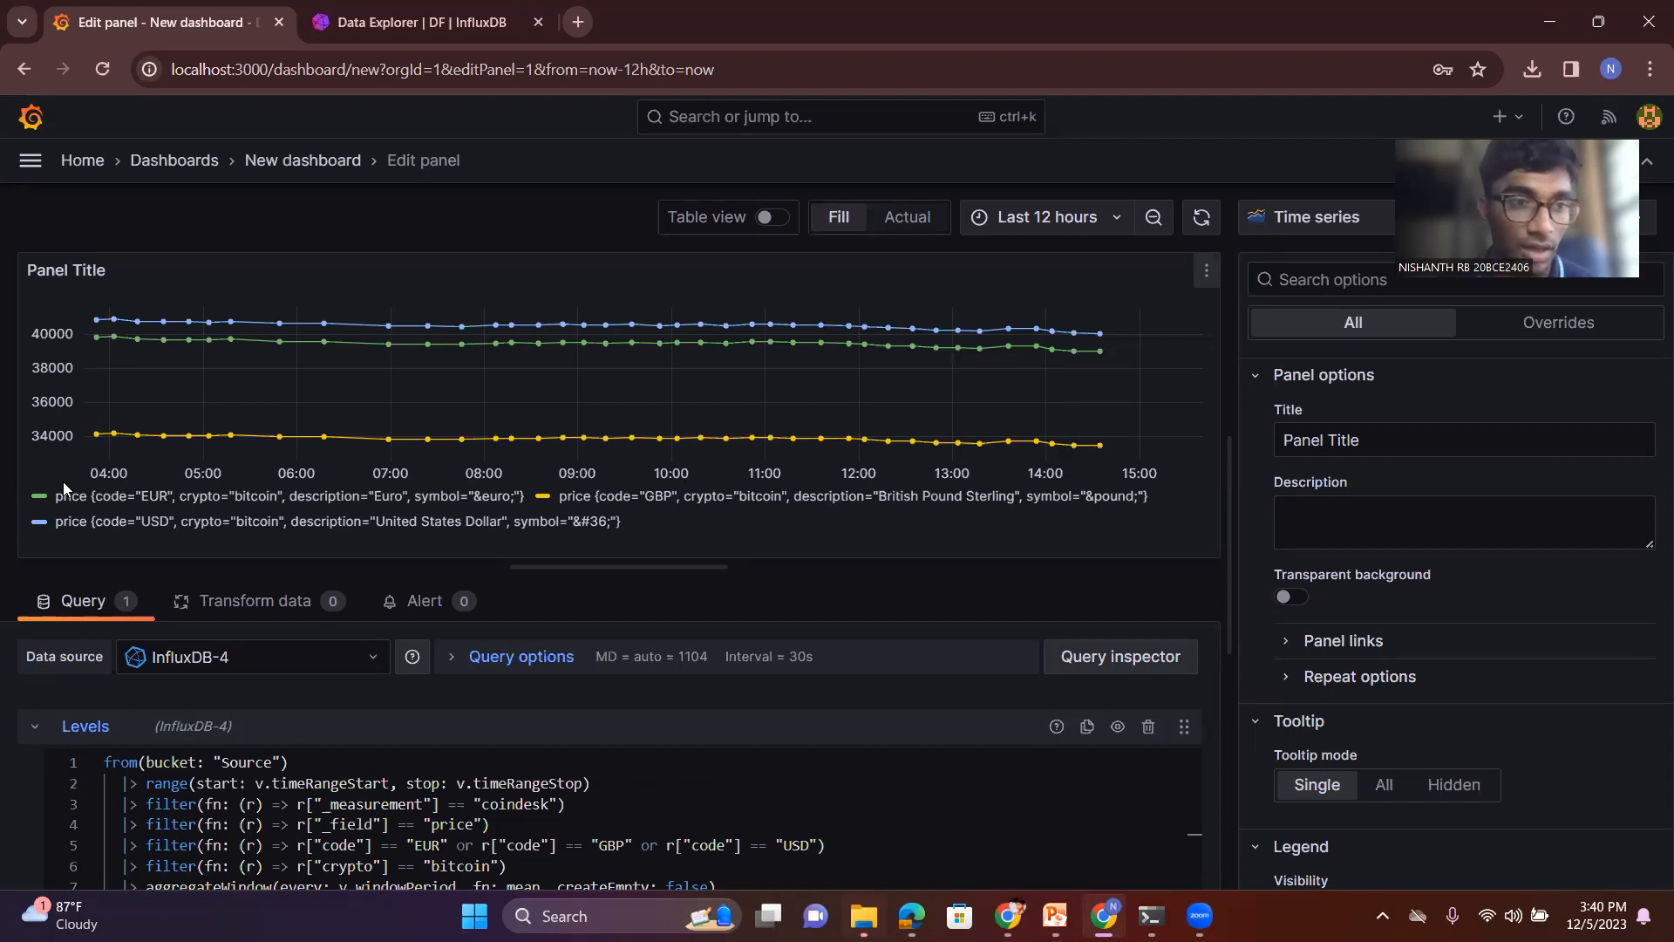
- Display the panel's bitcoin prices in turn as a bar chart, a stat and a gauge
left_click(1315, 223)
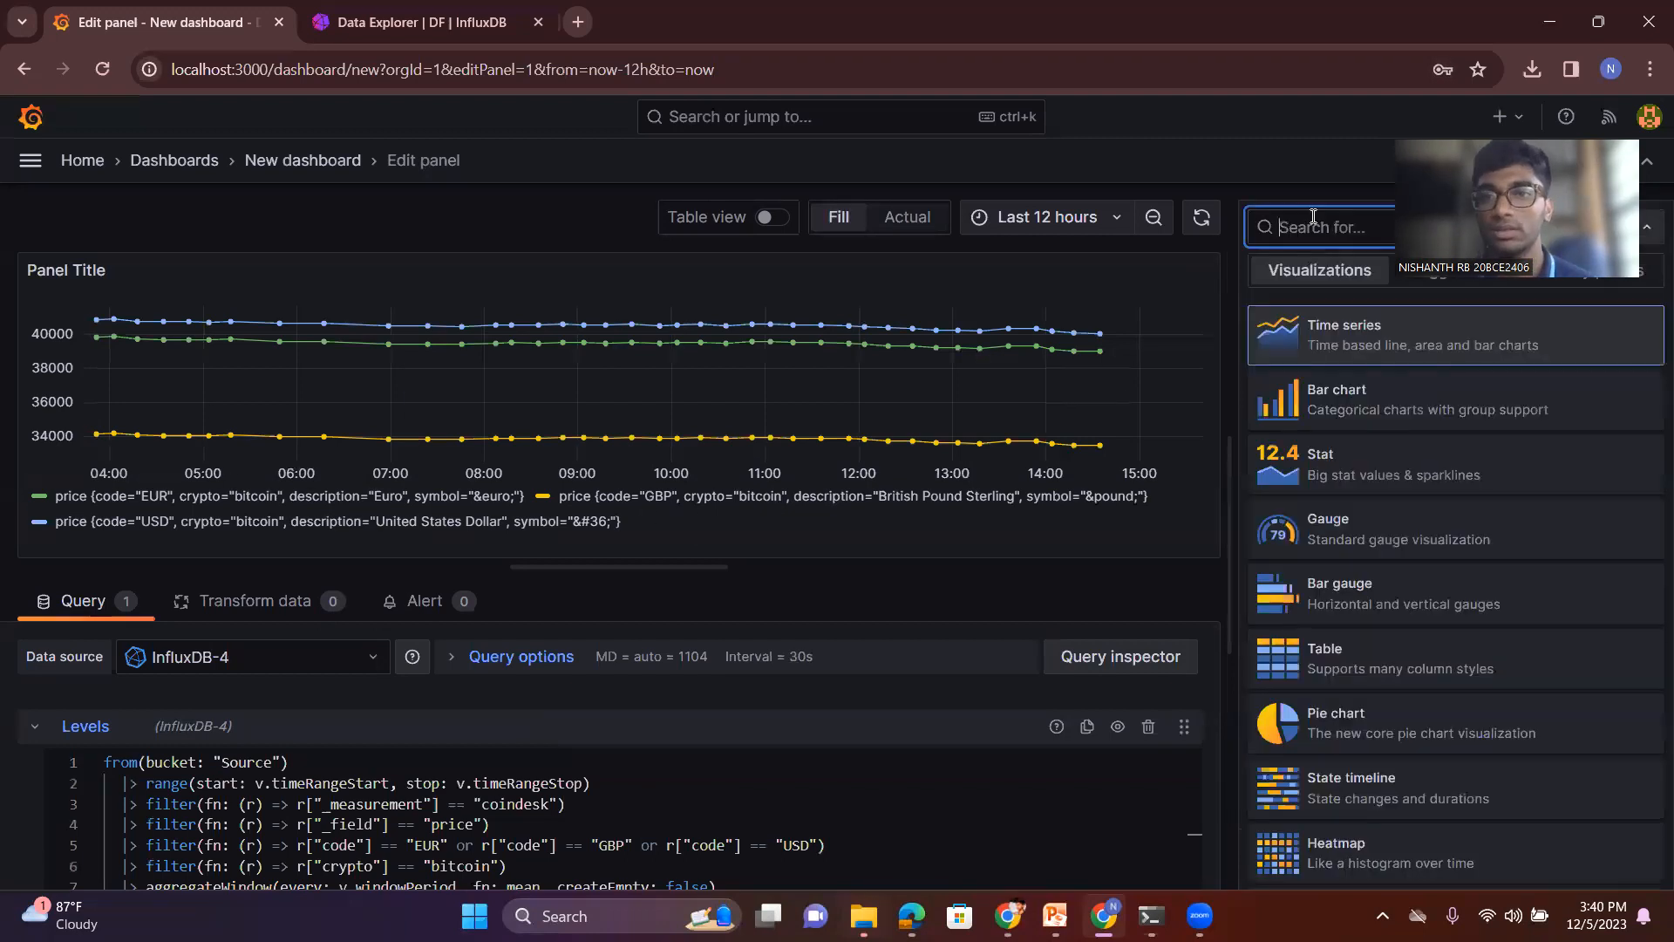
left_click(1357, 395)
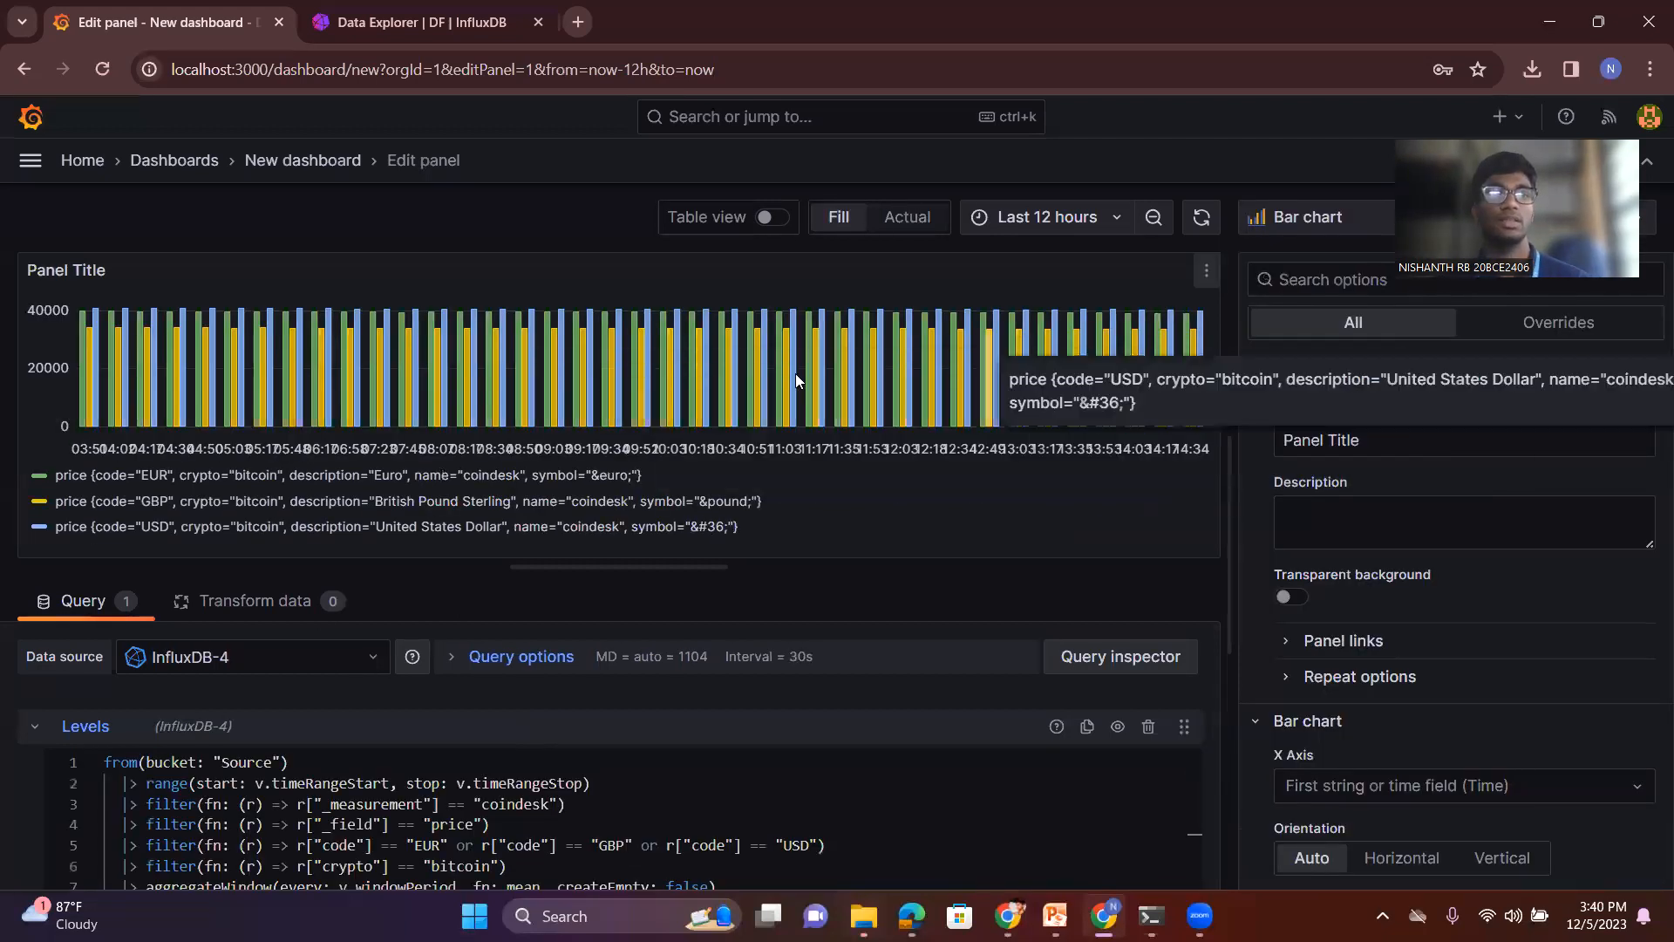
left_click(1297, 217)
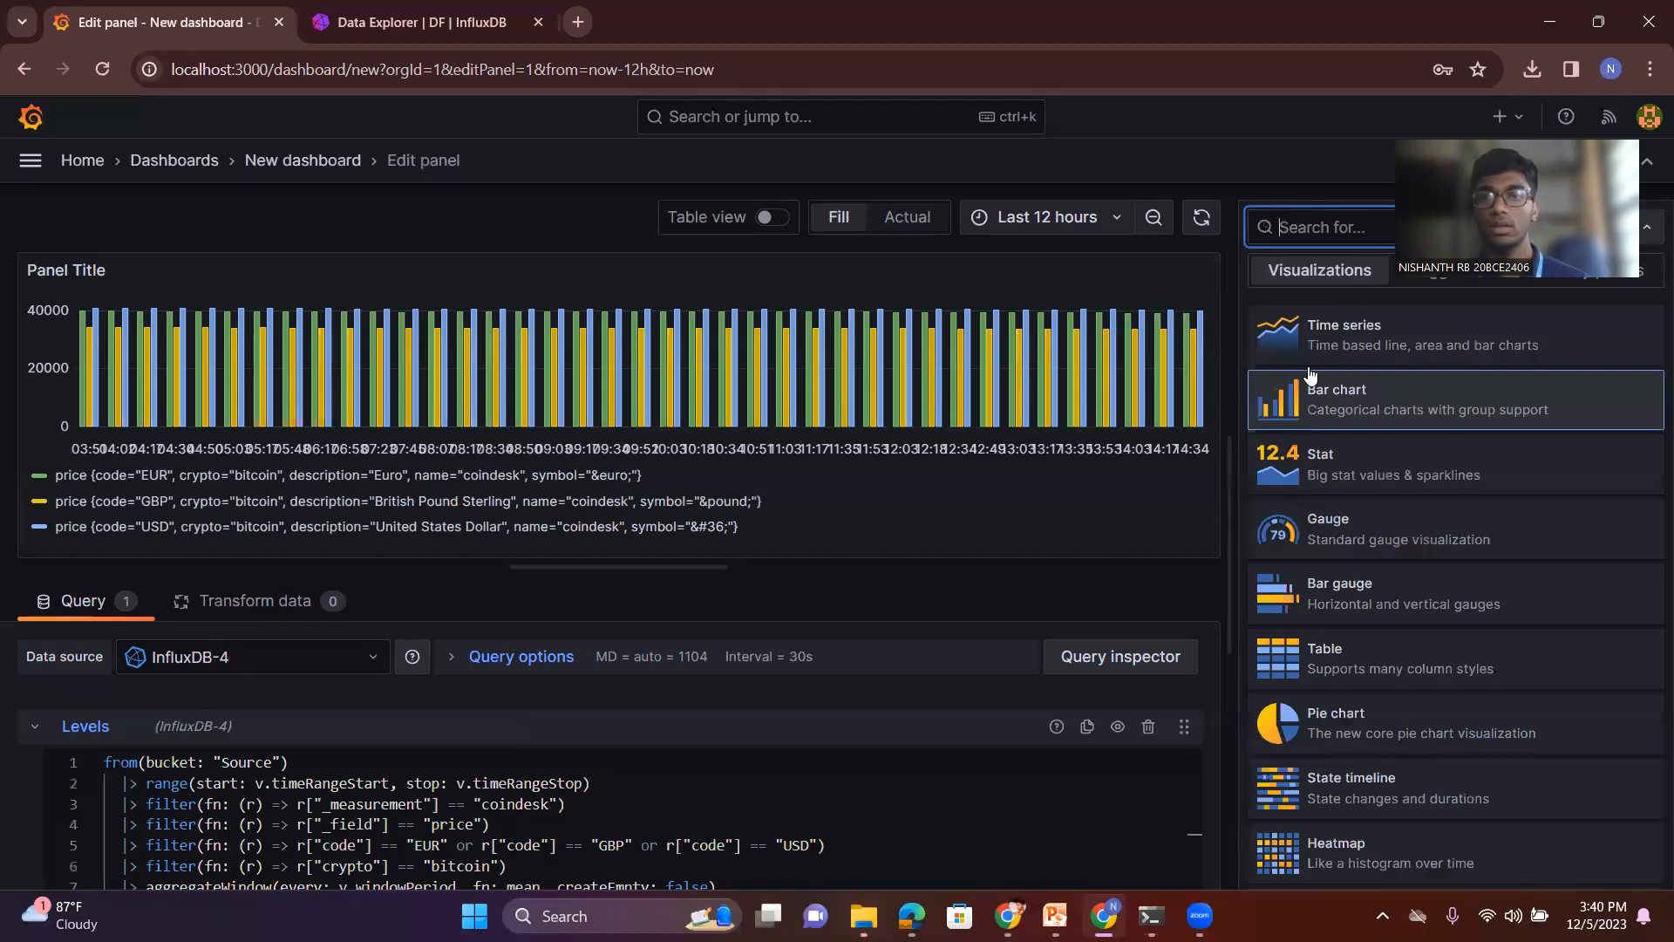
left_click(1356, 462)
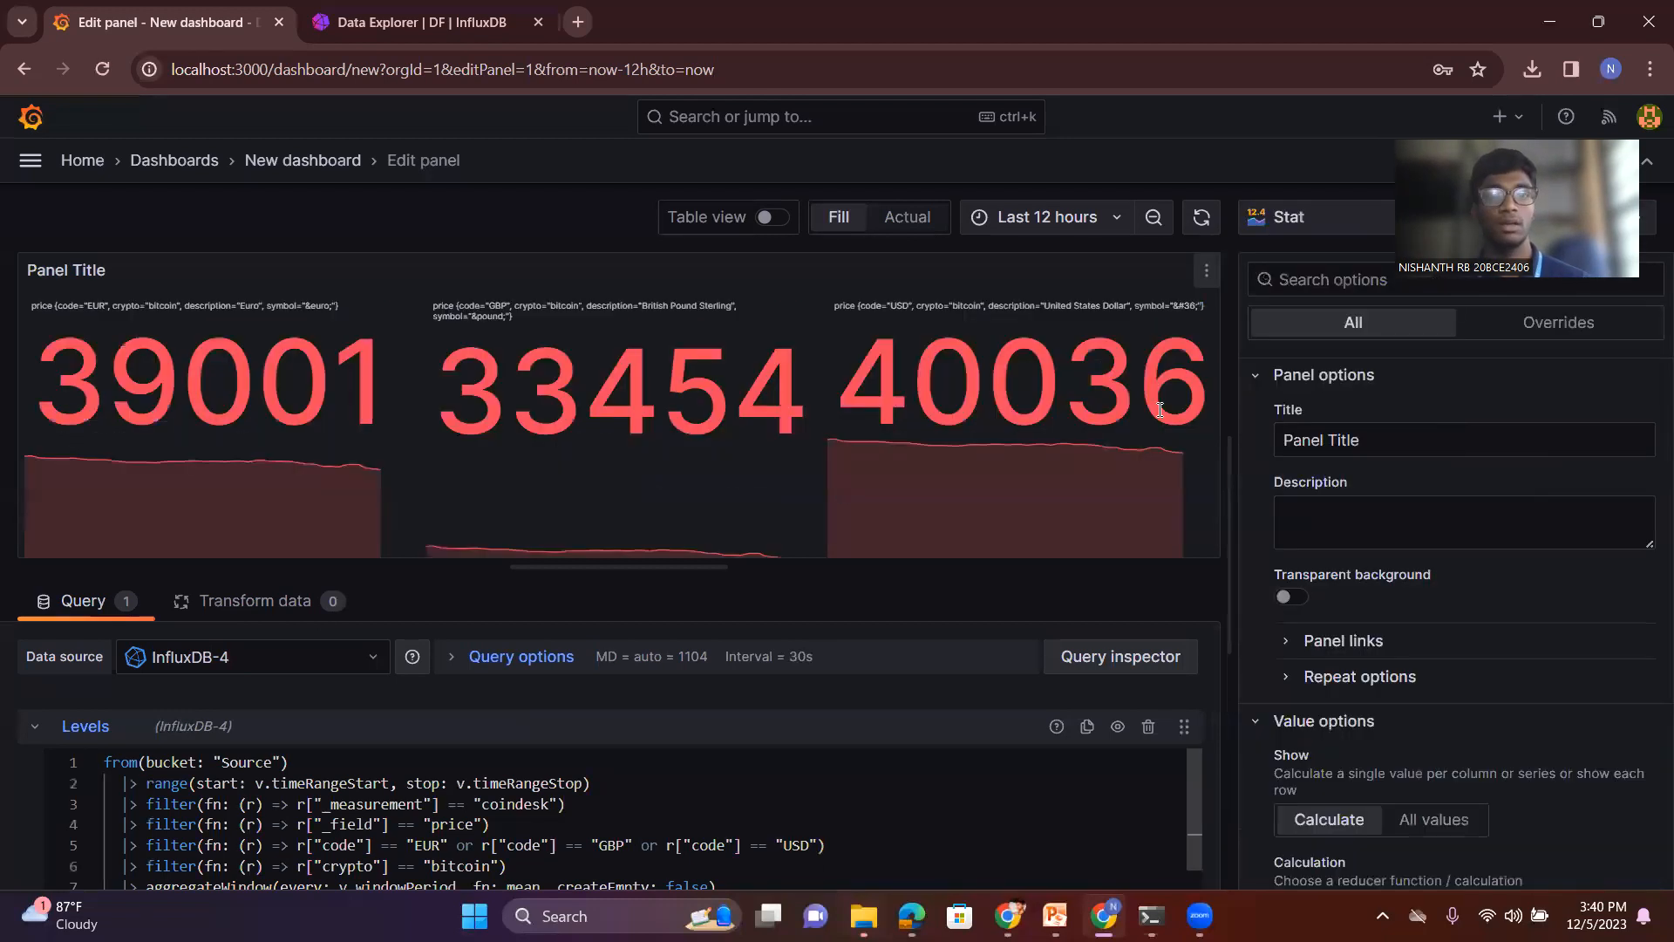
left_click(1295, 220)
left_click(1334, 525)
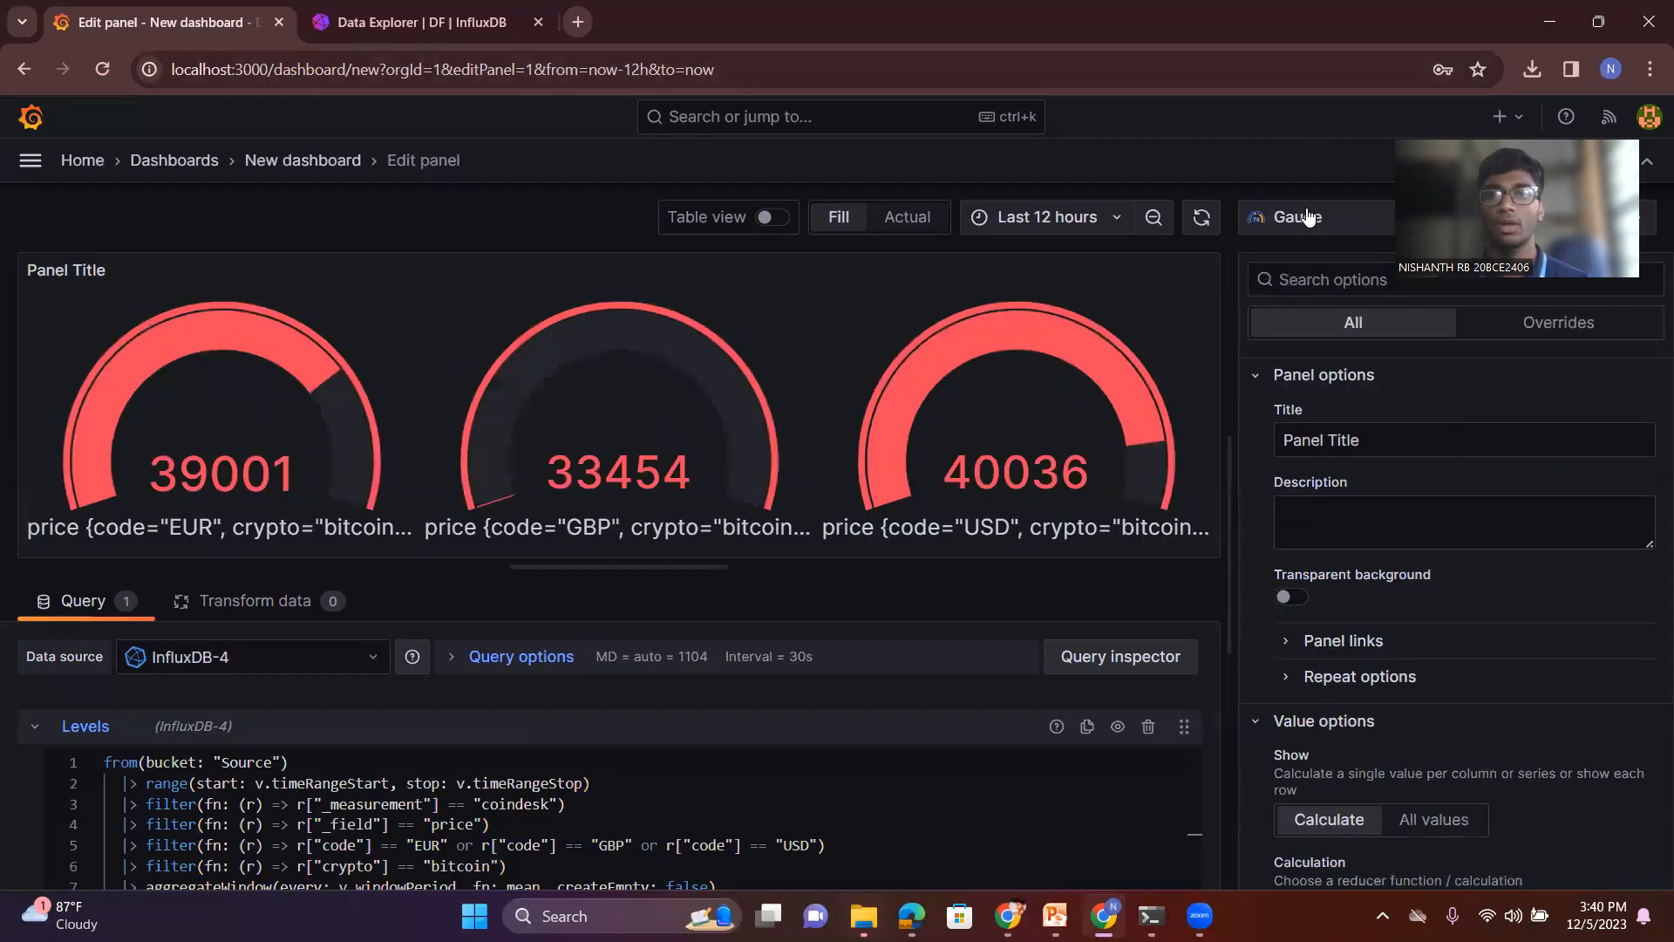
- Display the panel's bitcoin prices as a pie chart
left_click(1294, 217)
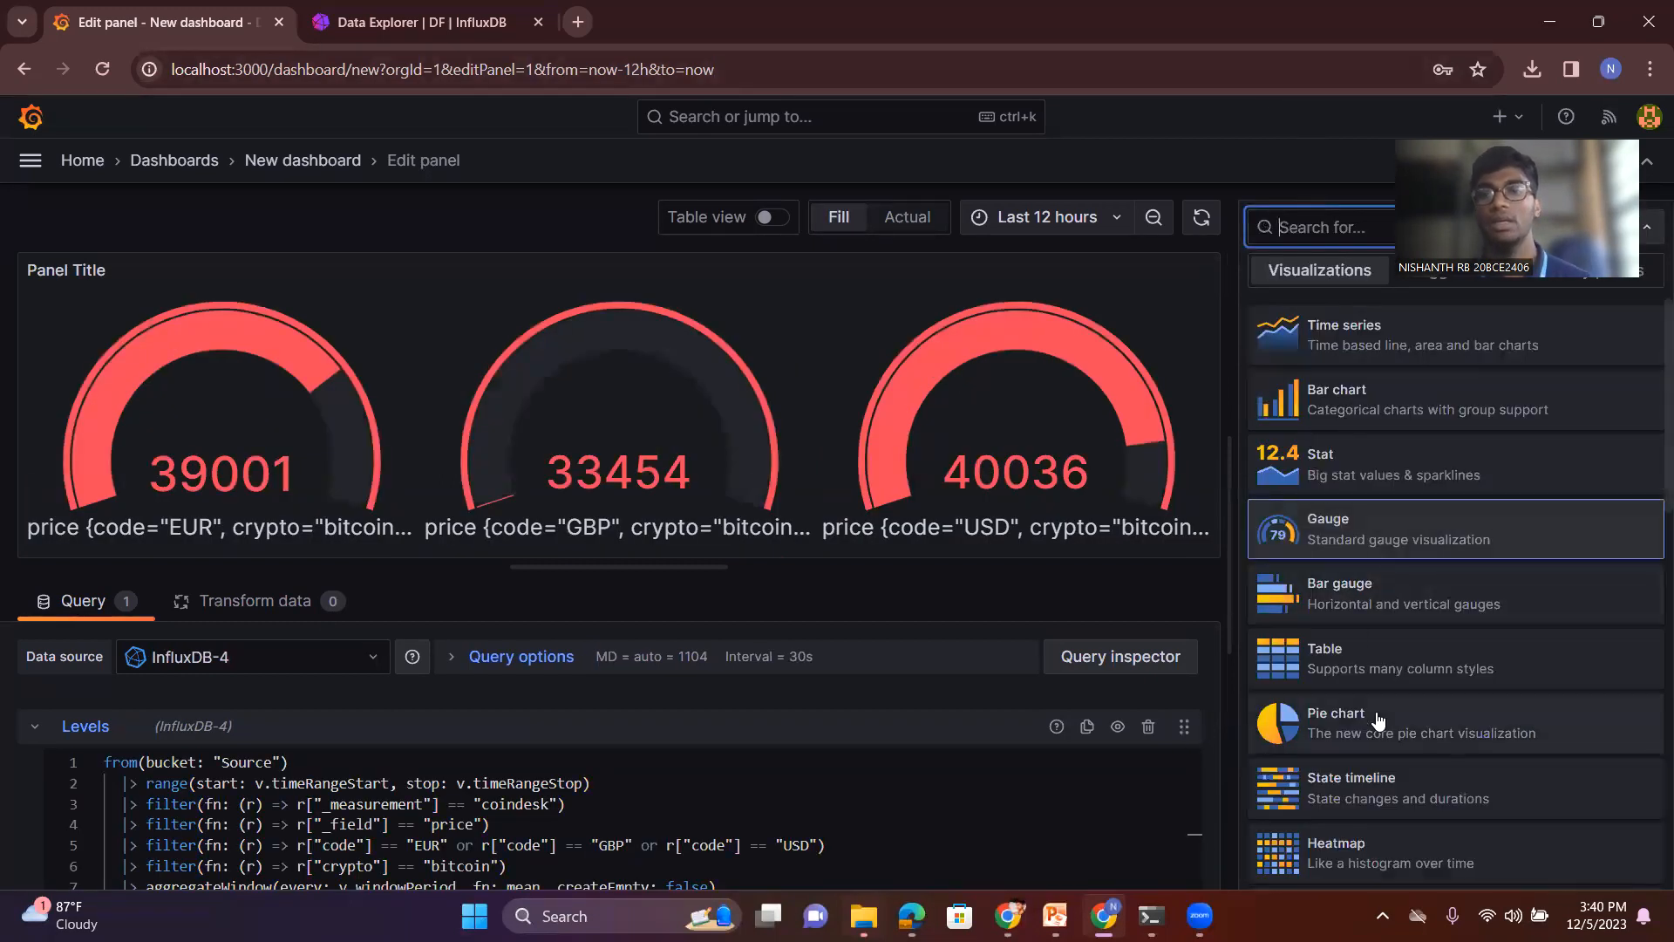
scroll(1379, 720, "down", 1)
left_click(1366, 662)
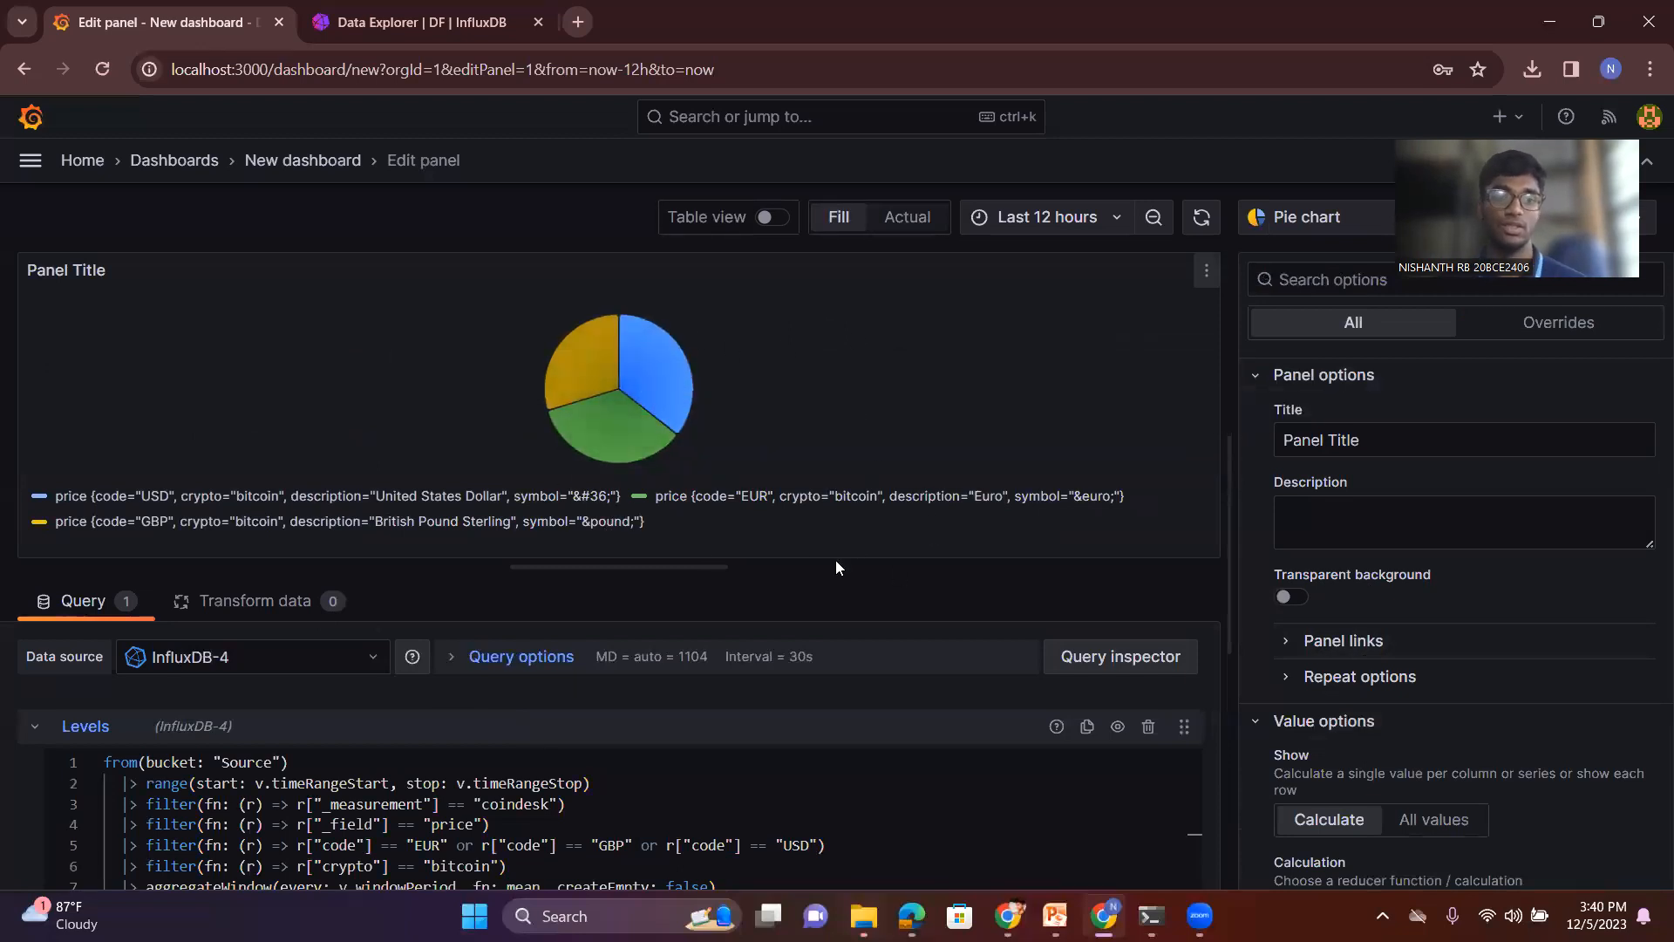
- Switch the panel back to a time series and recolor the GBP price series dark purple
left_click(1299, 223)
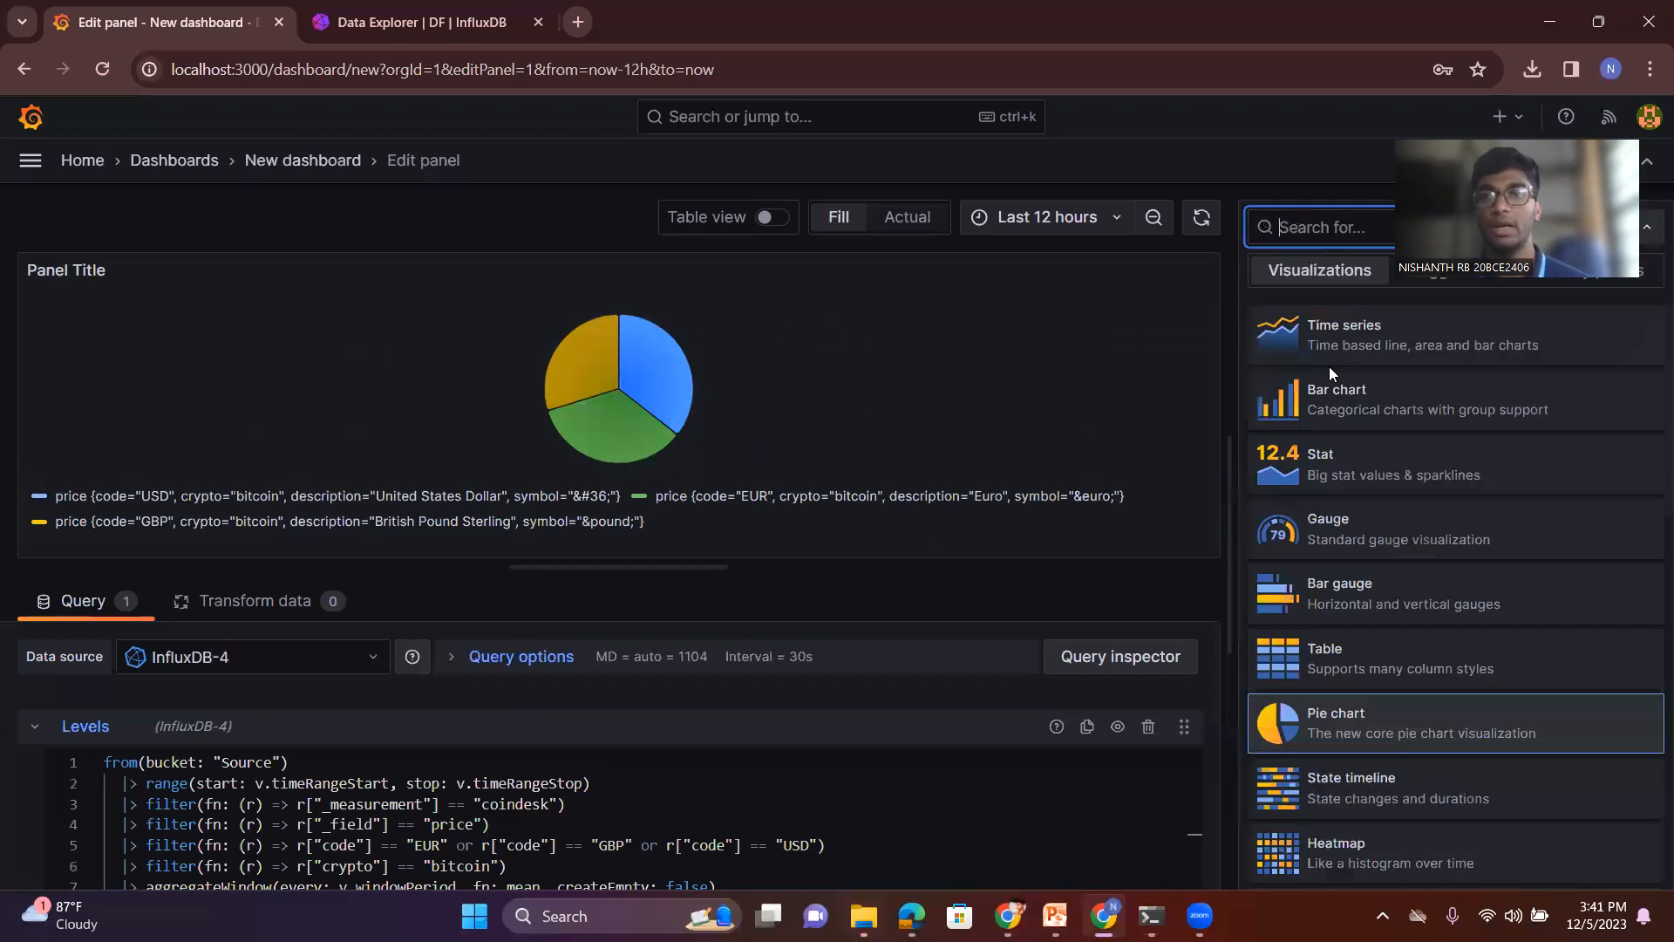
left_click(1316, 336)
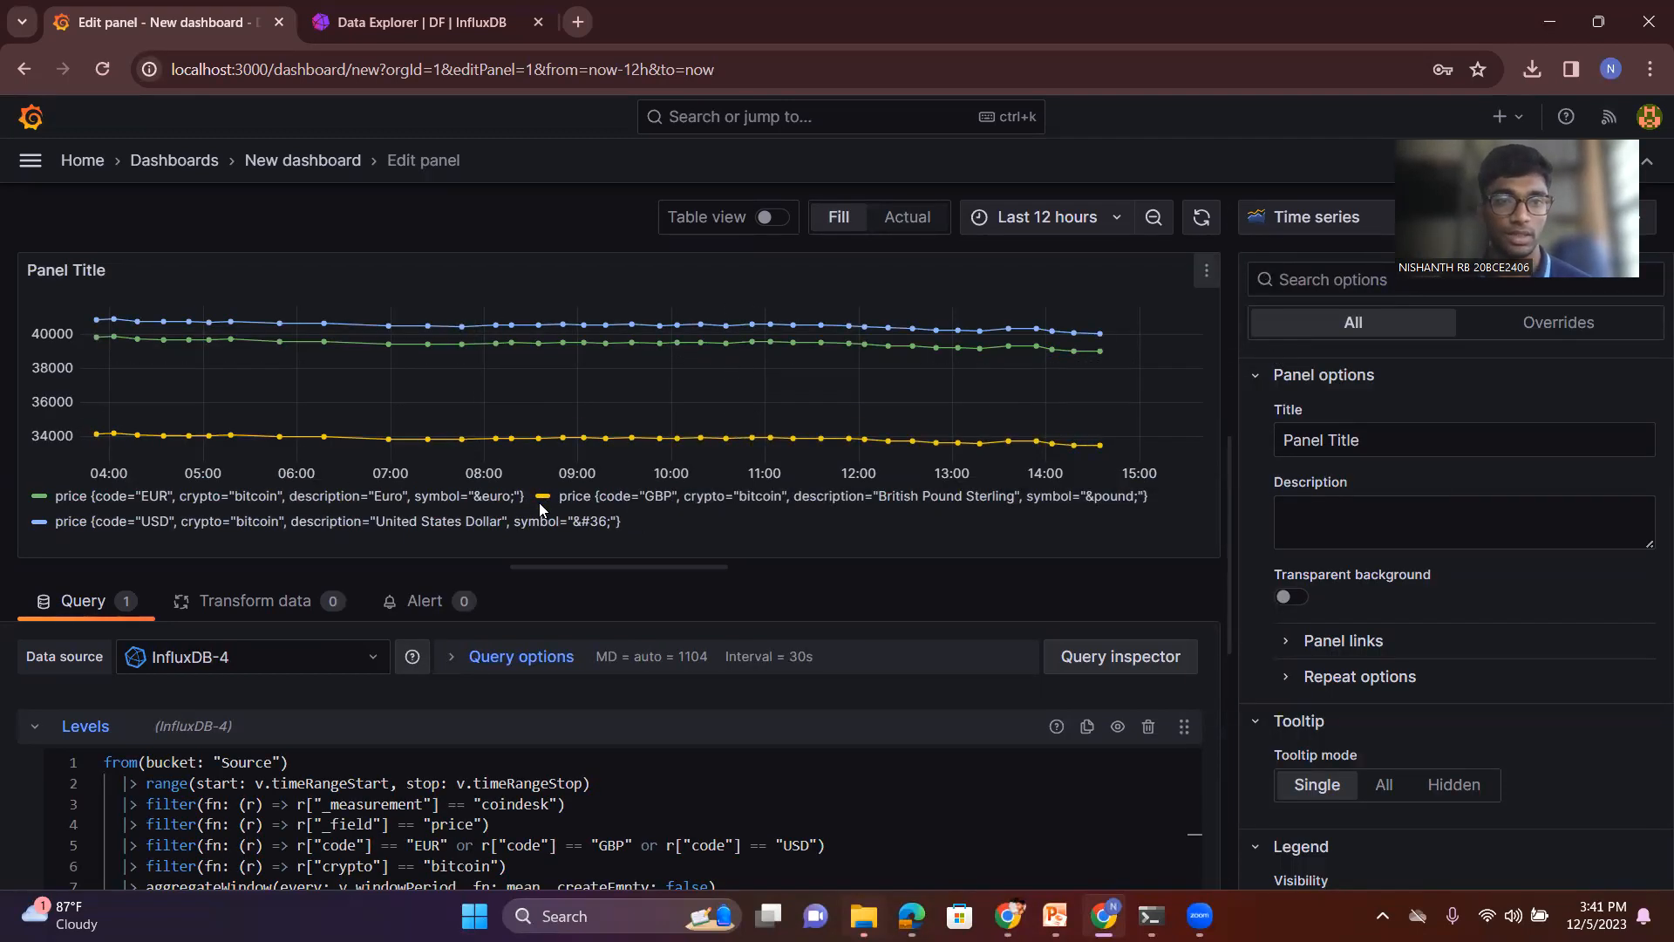
left_click(544, 499)
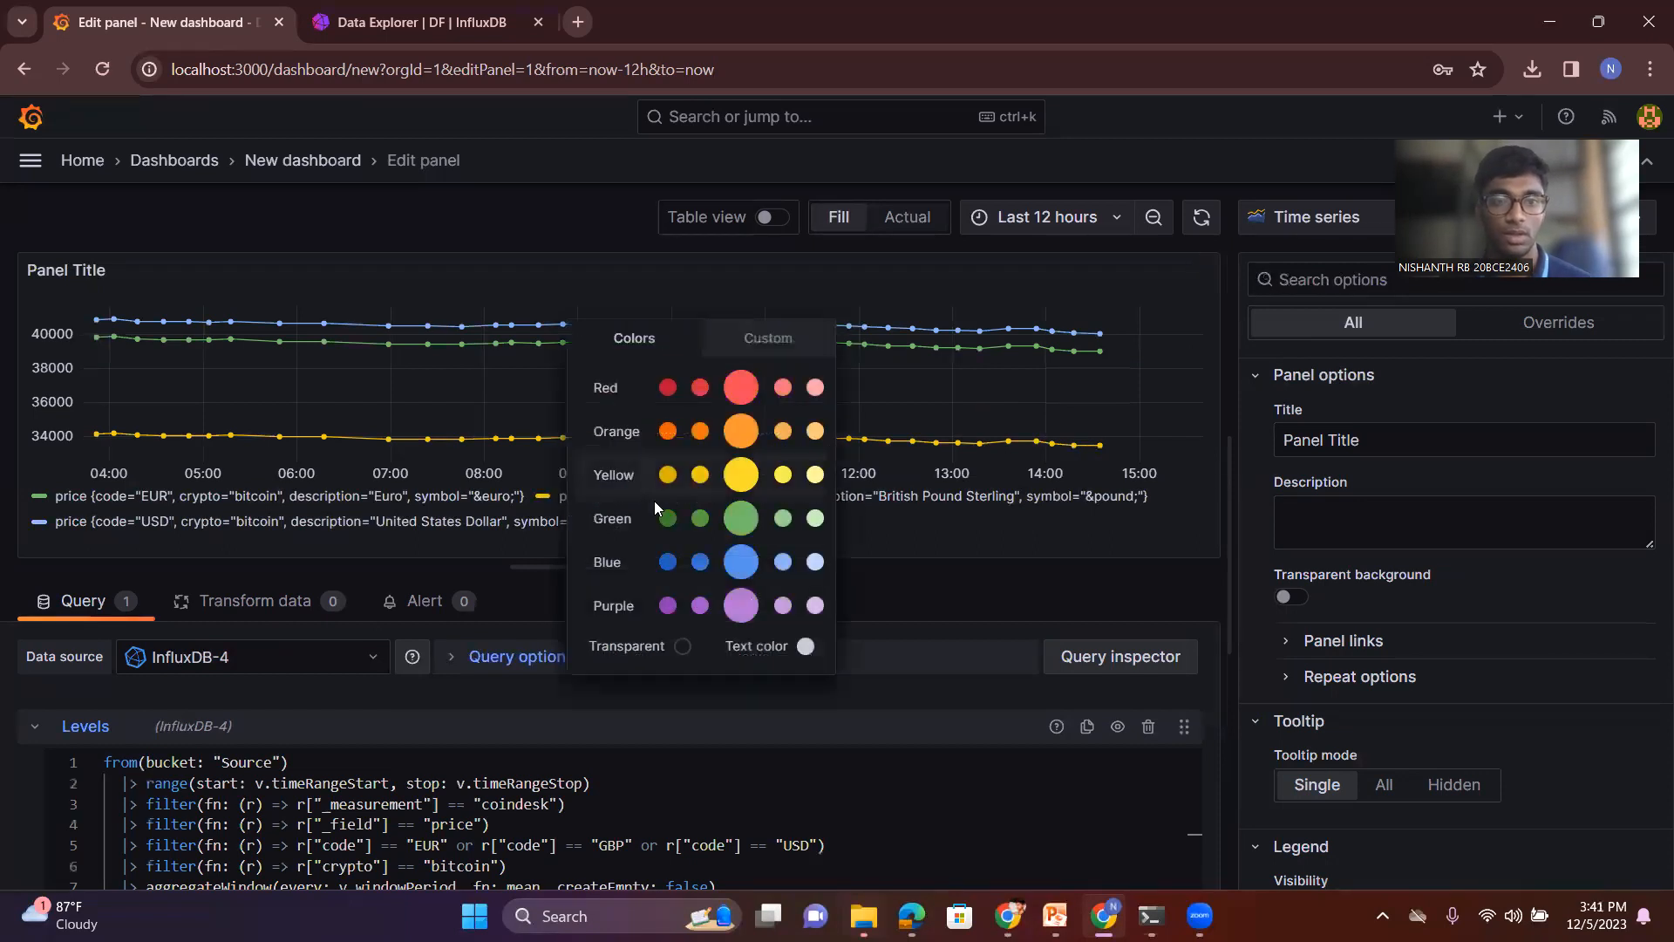
left_click(667, 606)
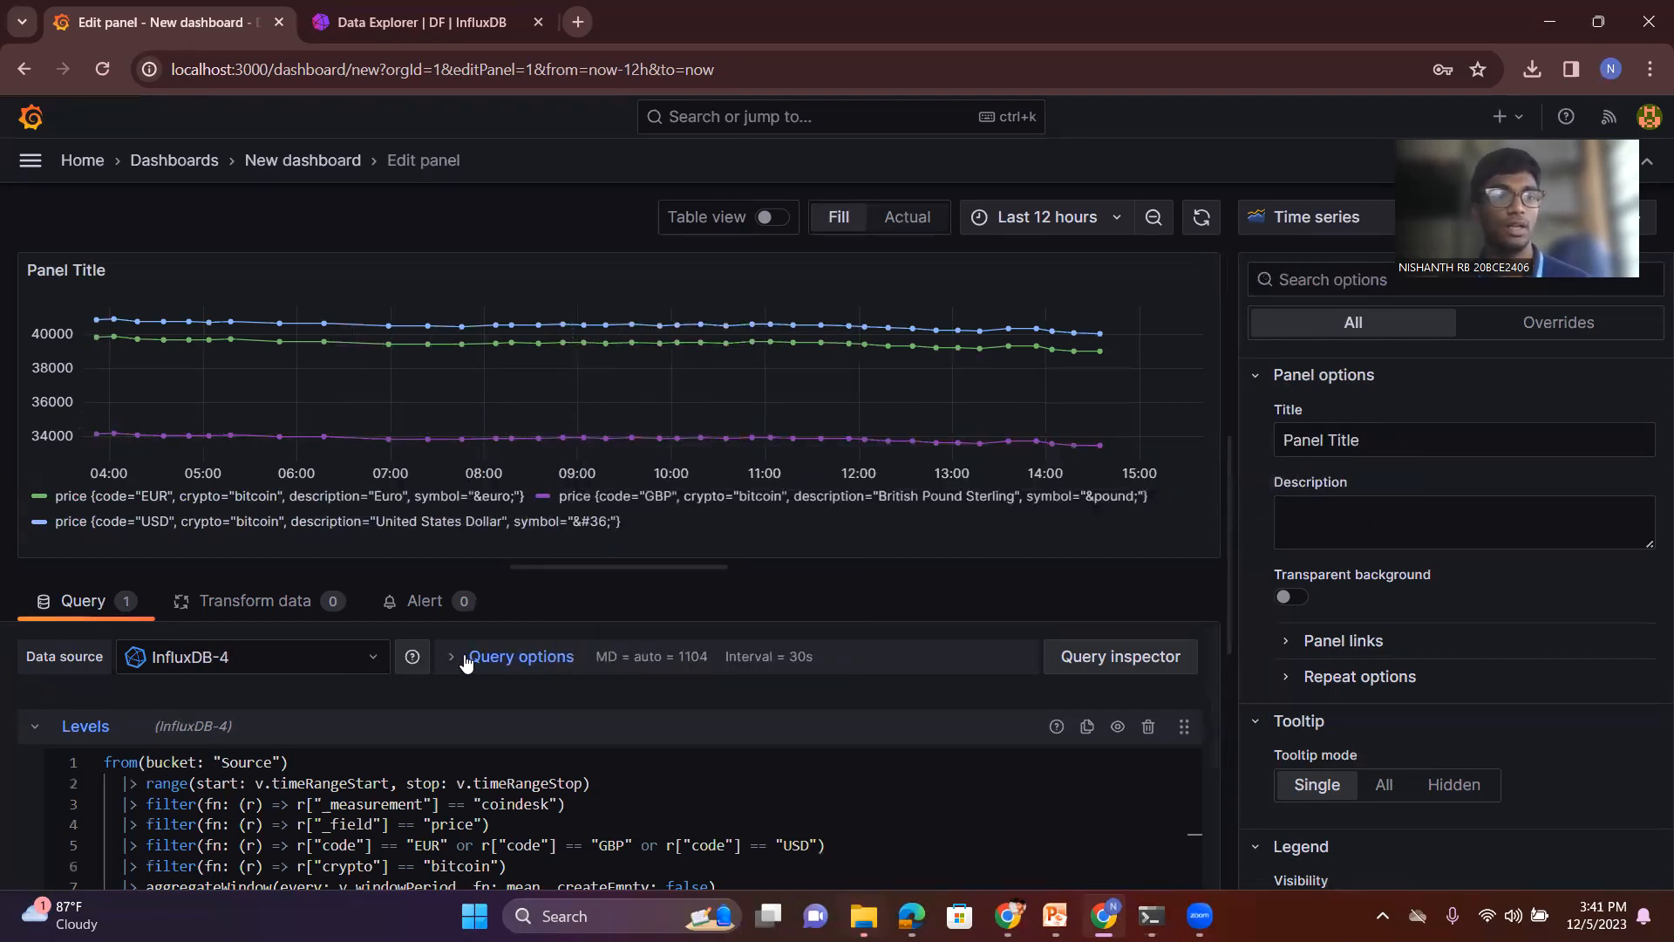
- Display the panel's bitcoin prices as a histogram
left_click(1352, 218)
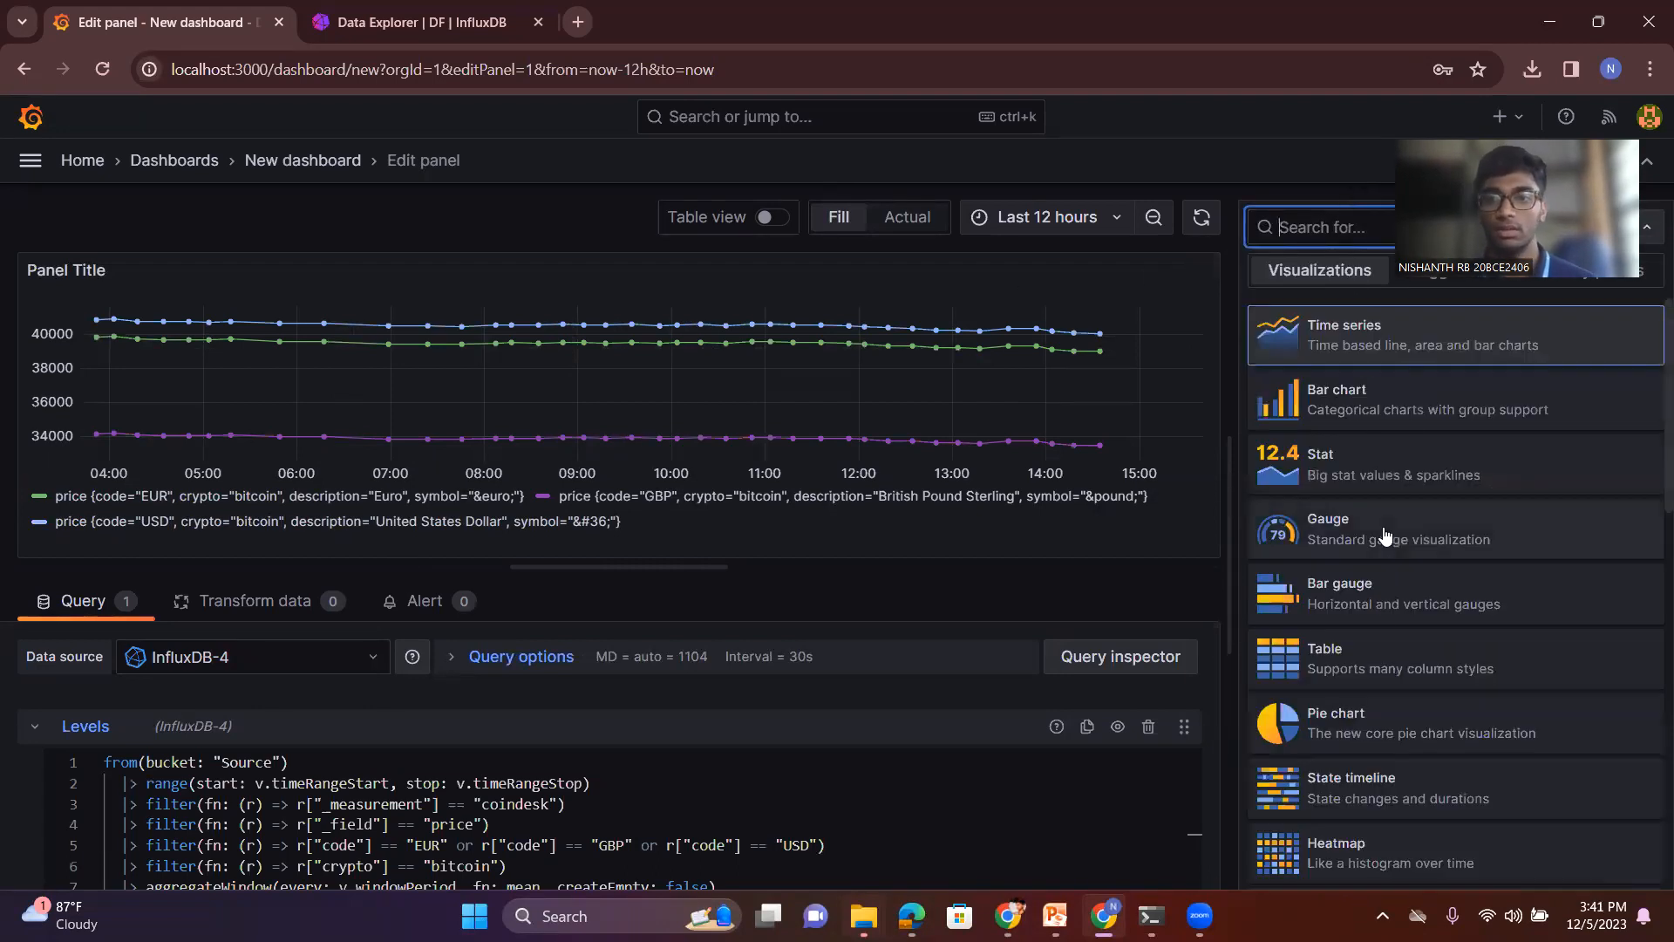
scroll(1351, 737, "down", 3)
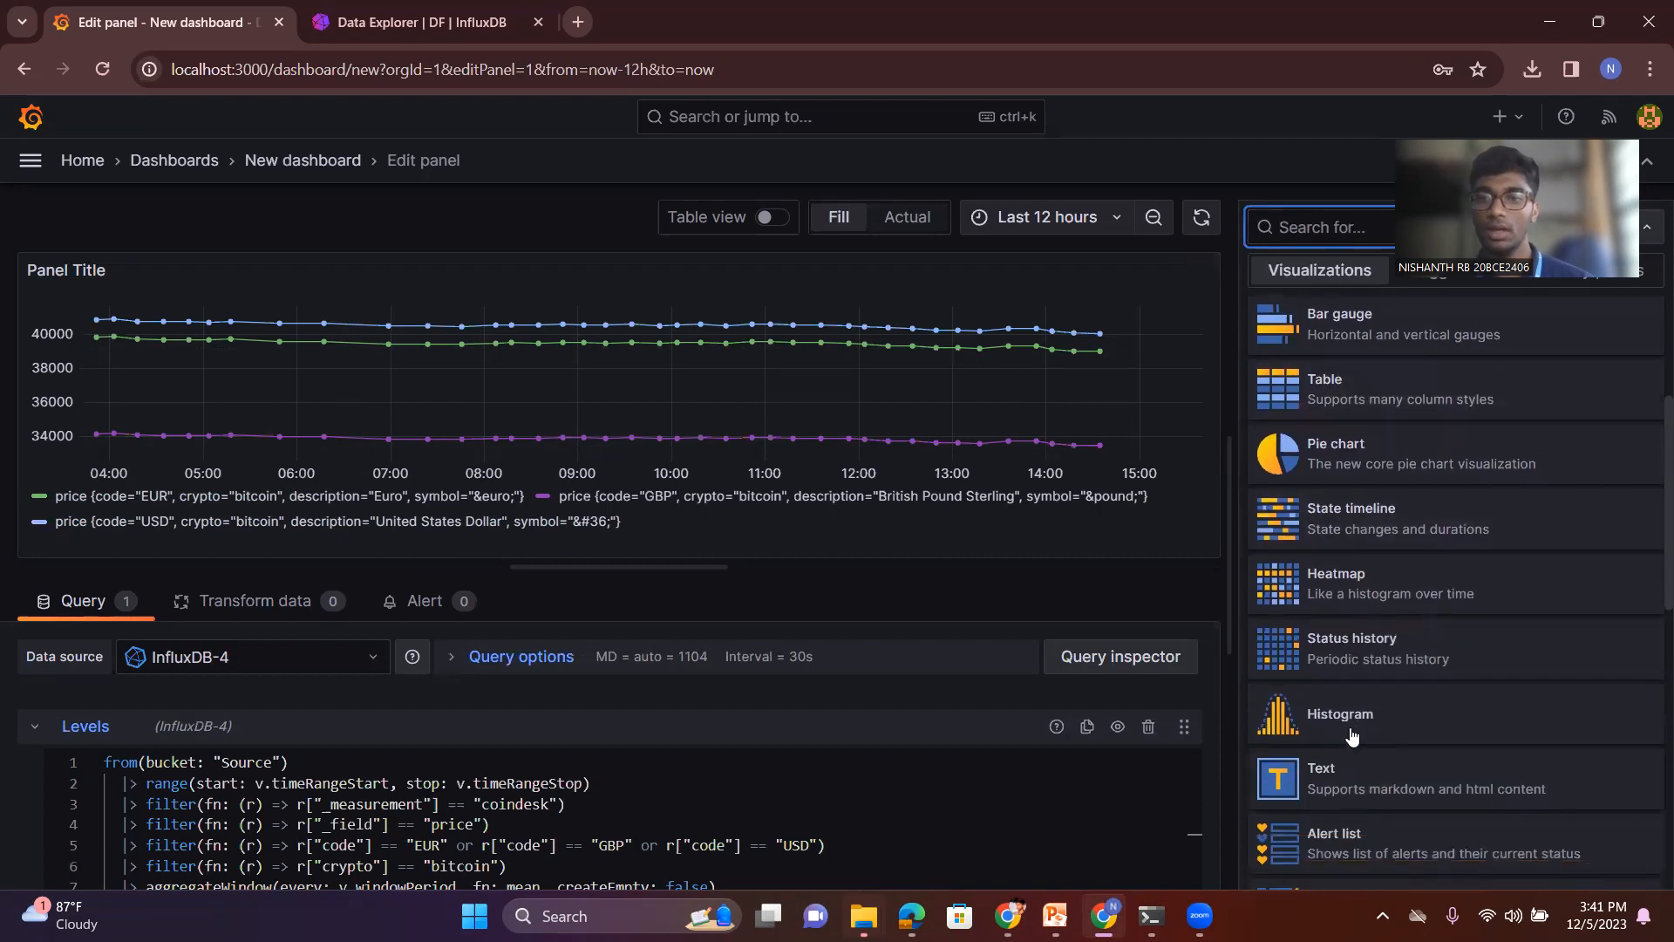
left_click(1353, 731)
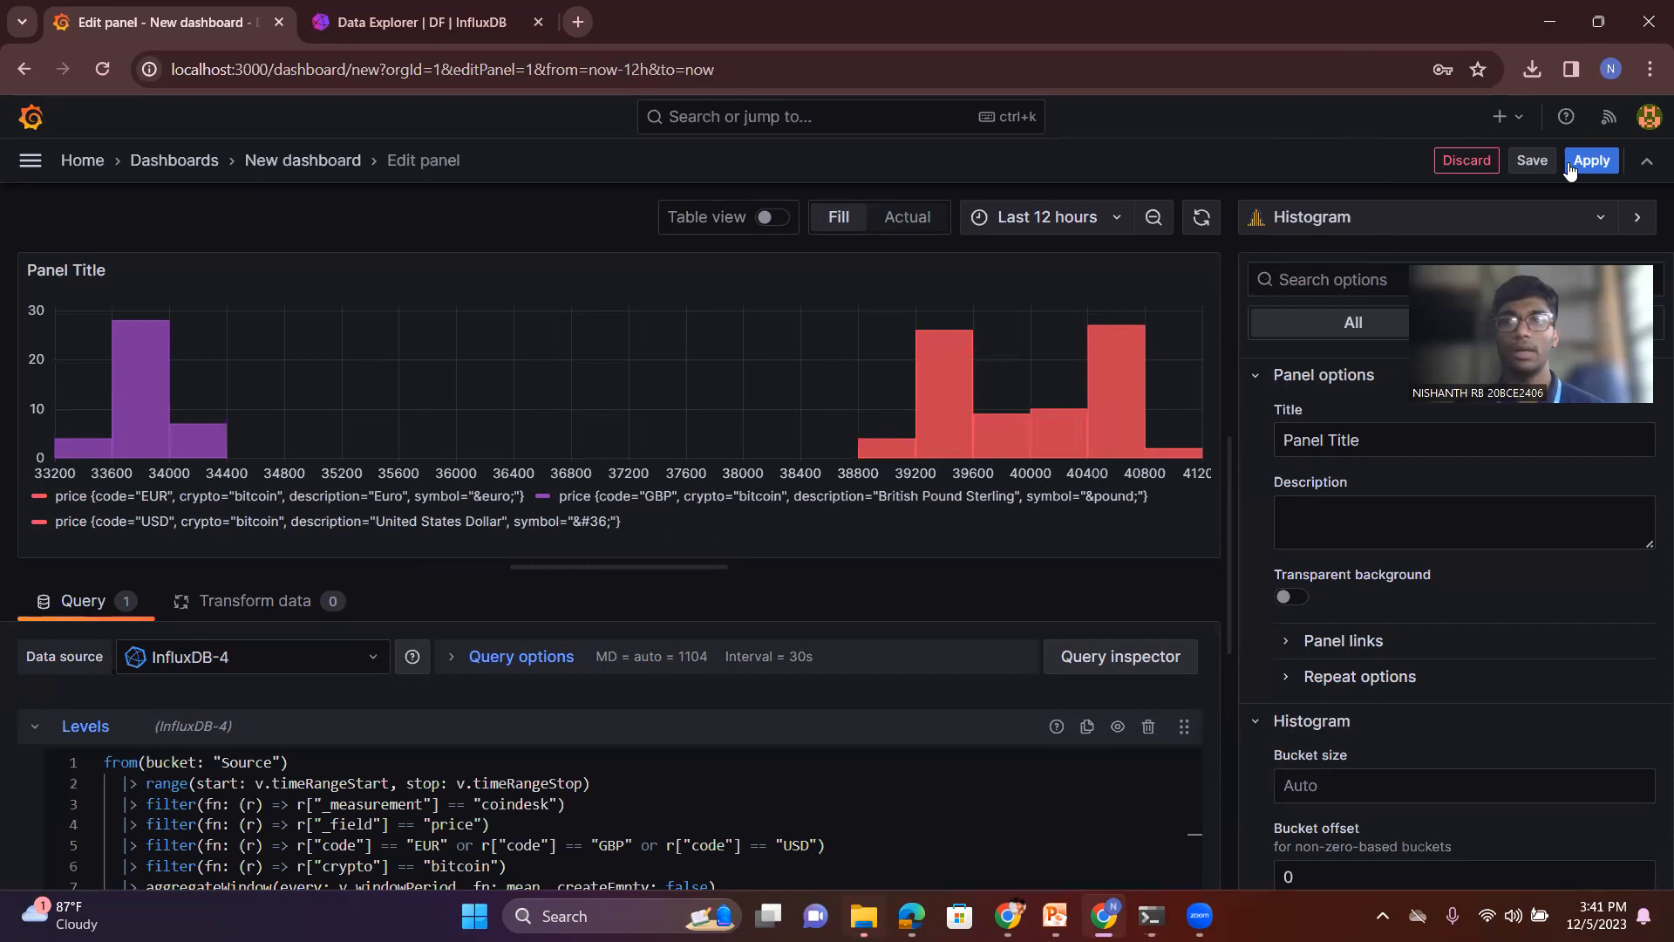
- Apply the panel to the dashboard and enlarge it to cover most of the dashboard's width
left_click(1568, 170)
left_click_drag(831, 517, 1388, 769)
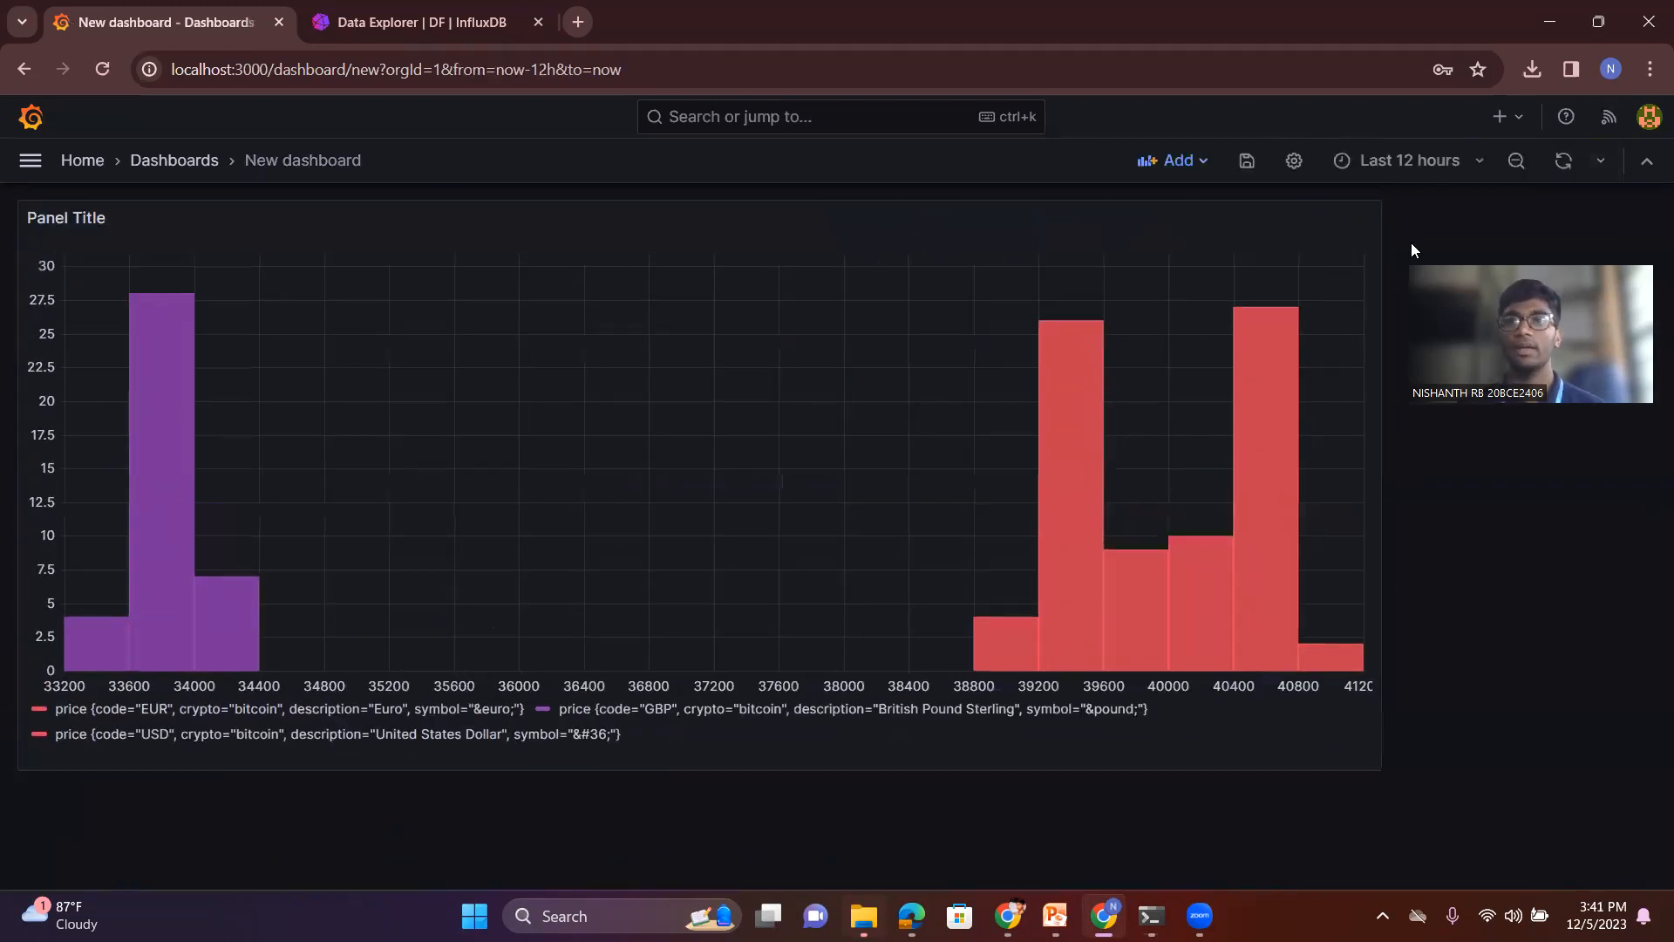
- Set the dashboard's time range in turn to the last 2 days, the last 1 hour and the last 12 hours
left_click(1437, 163)
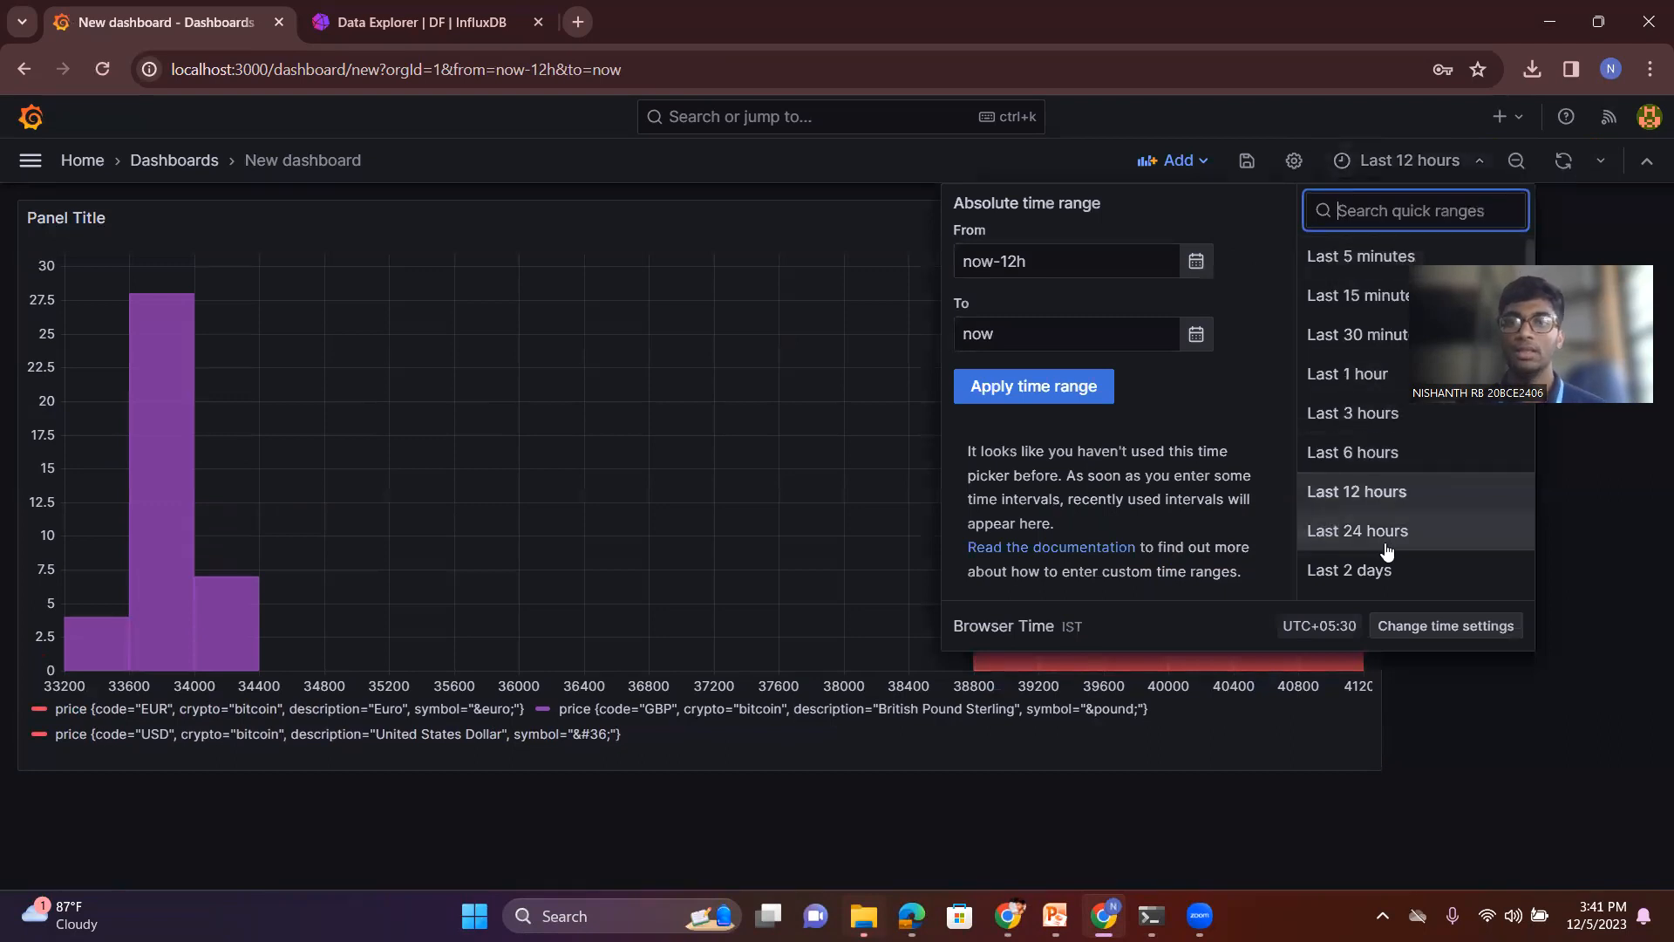
left_click(1375, 568)
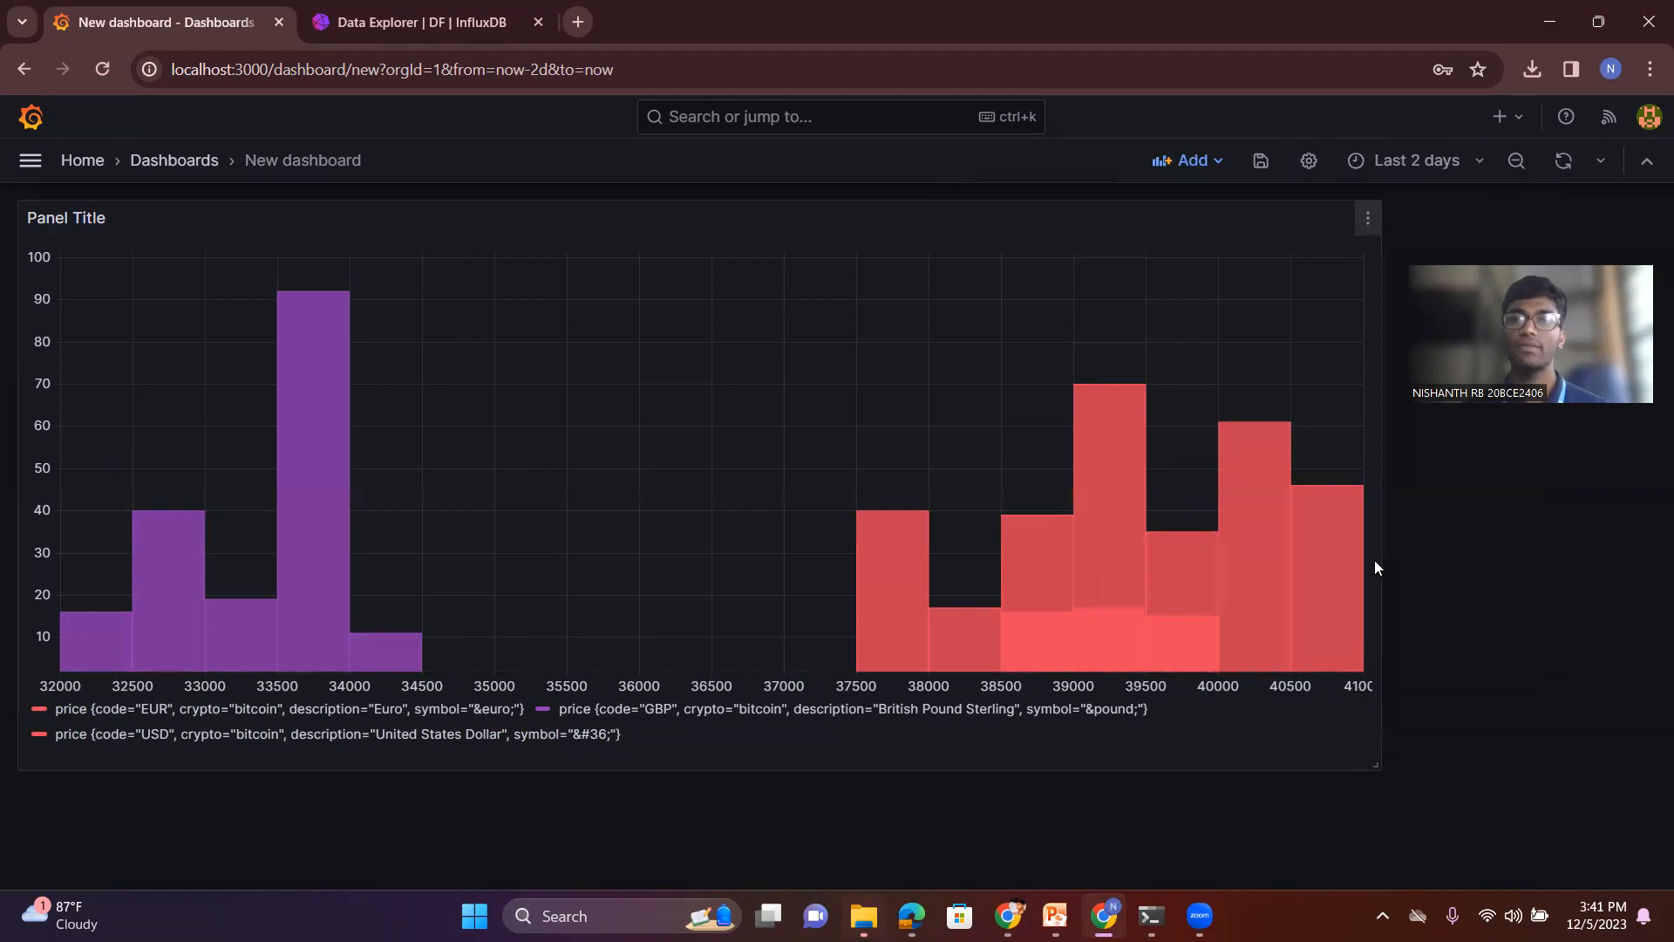
left_click(1427, 179)
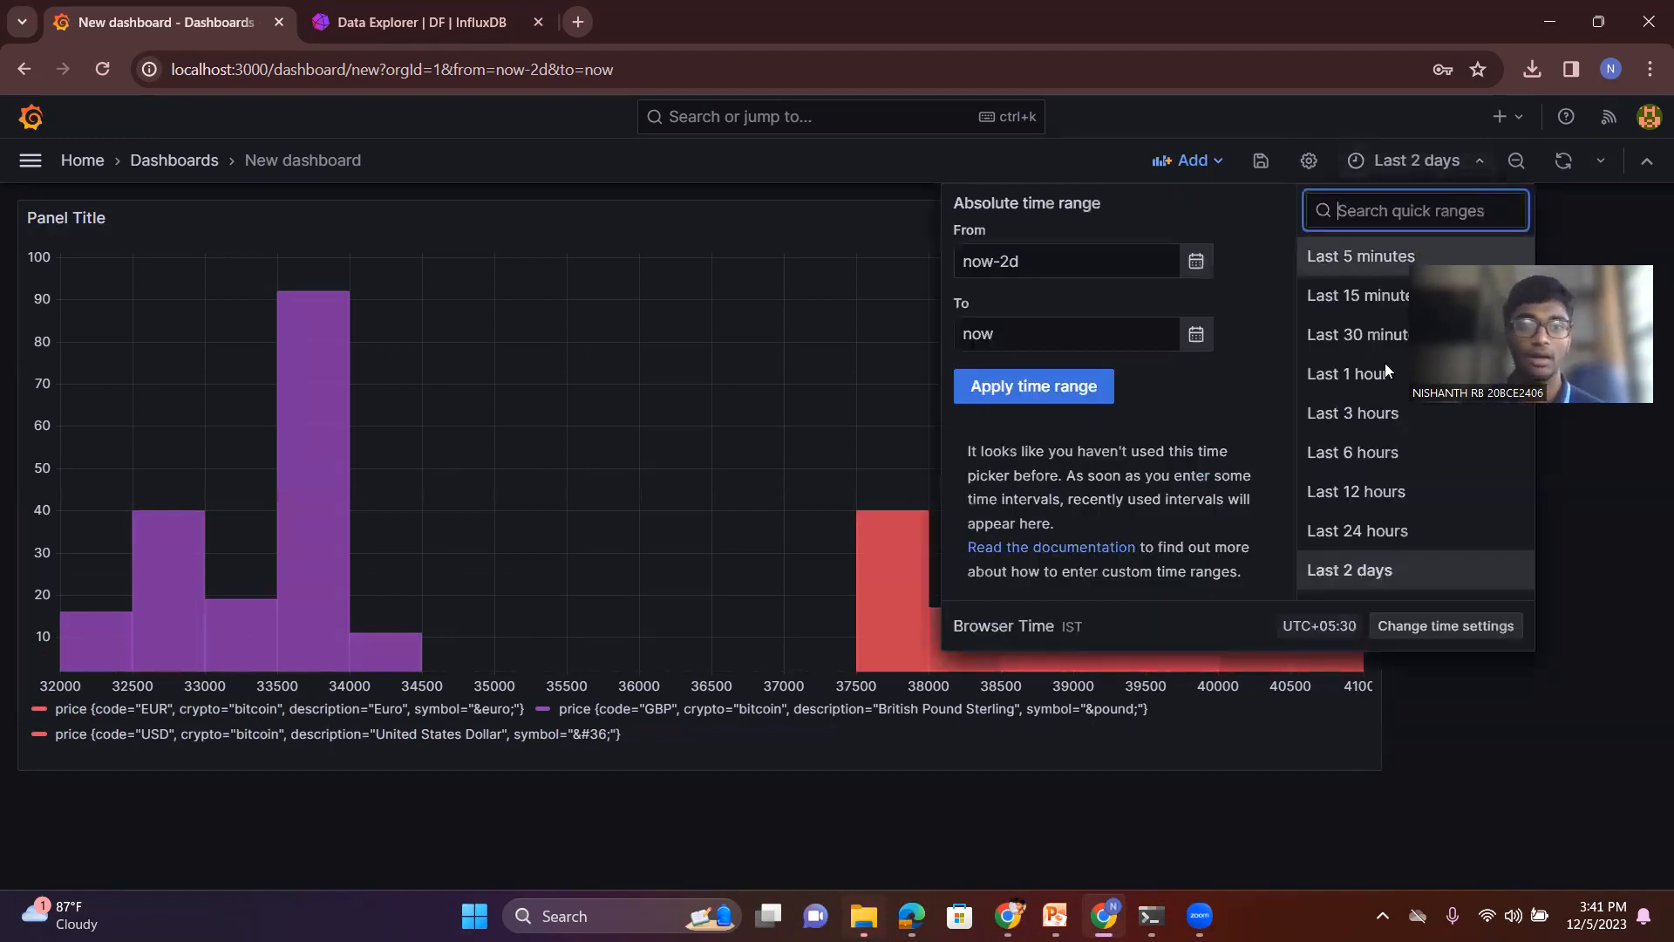
left_click(1386, 370)
left_click(1399, 164)
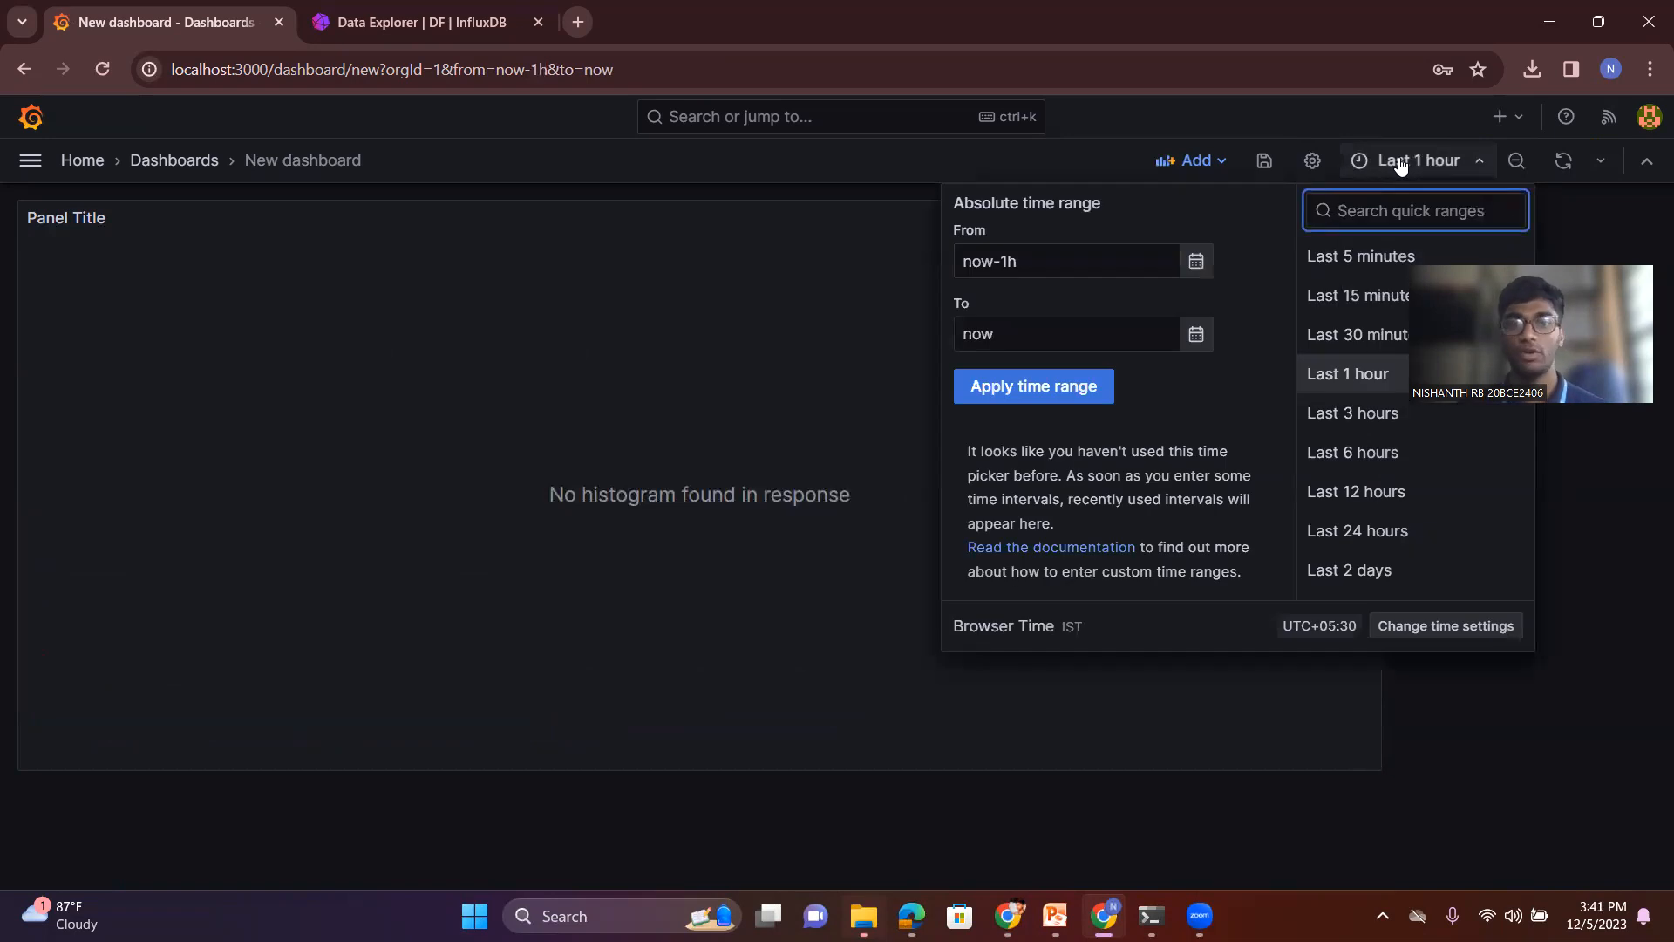
left_click(1353, 493)
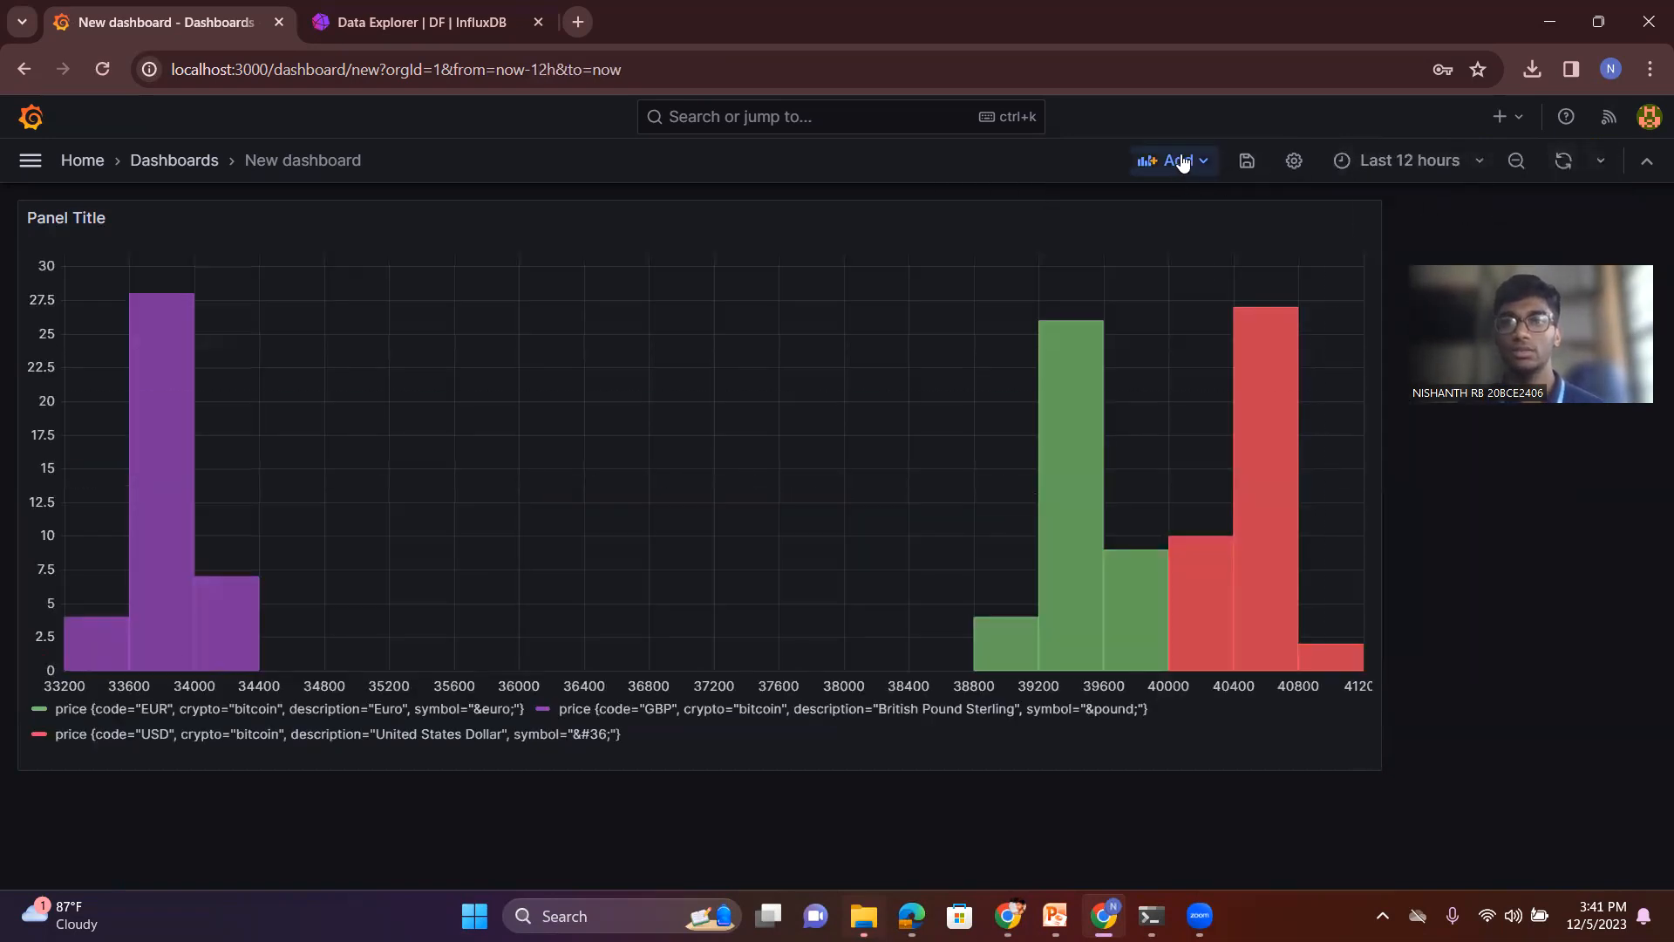
- Return to the panel editor, change the histogram to a time series and apply it to the dashboard
key("alt+Left")
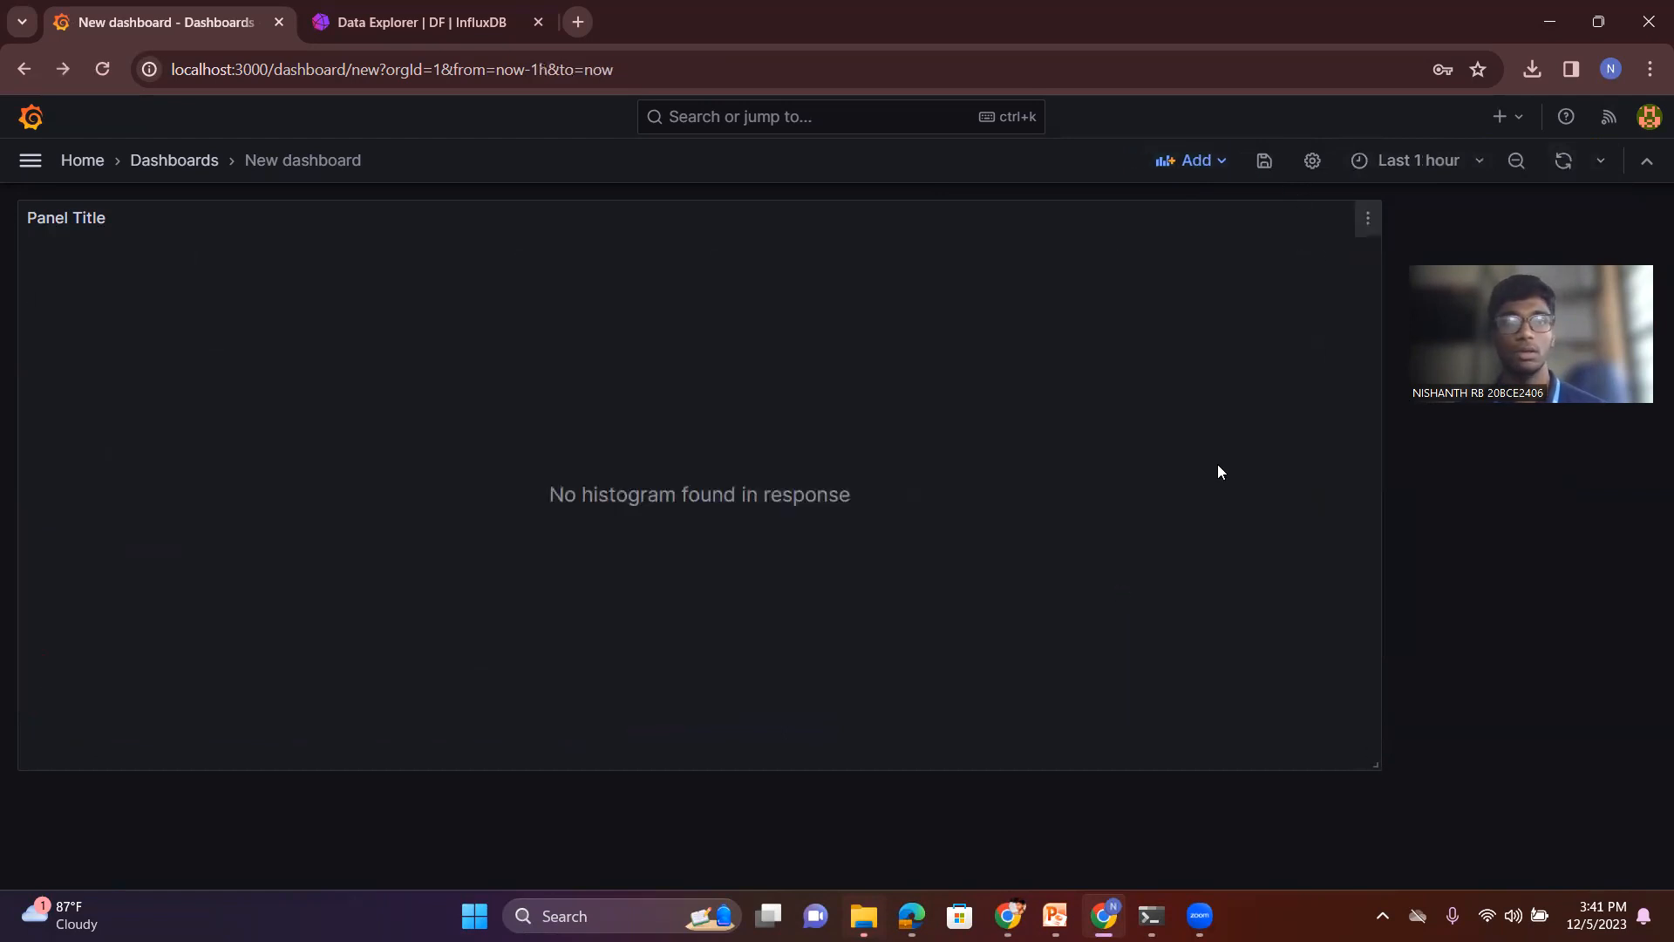
scroll(1263, 330, "left", 10)
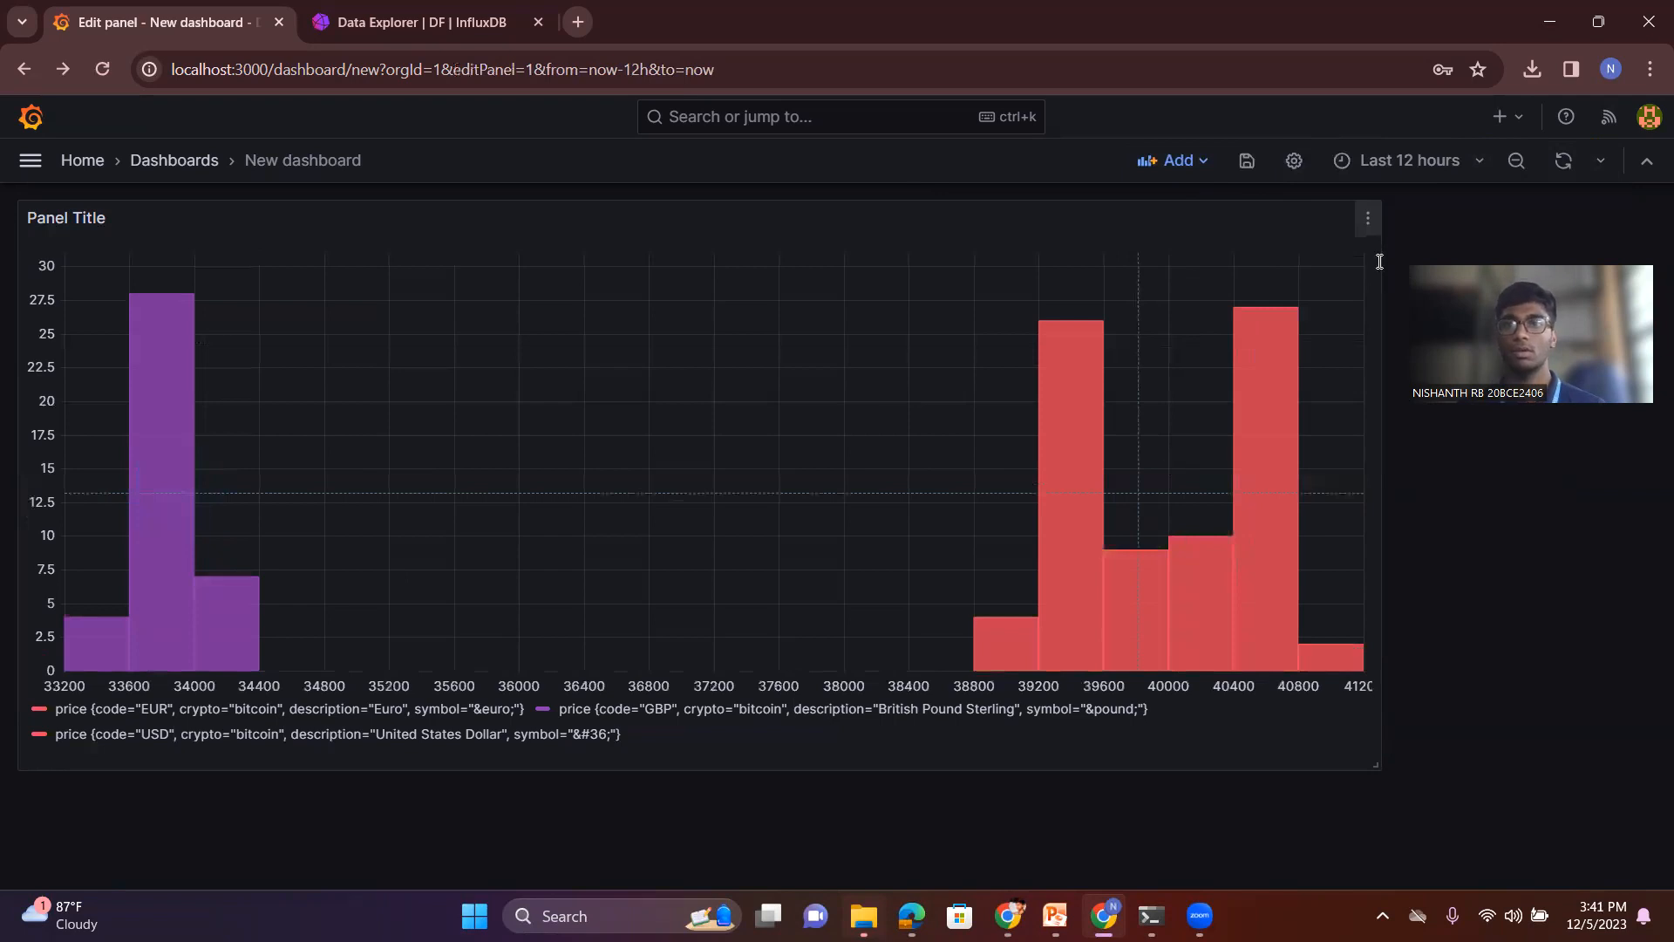
left_click(1439, 225)
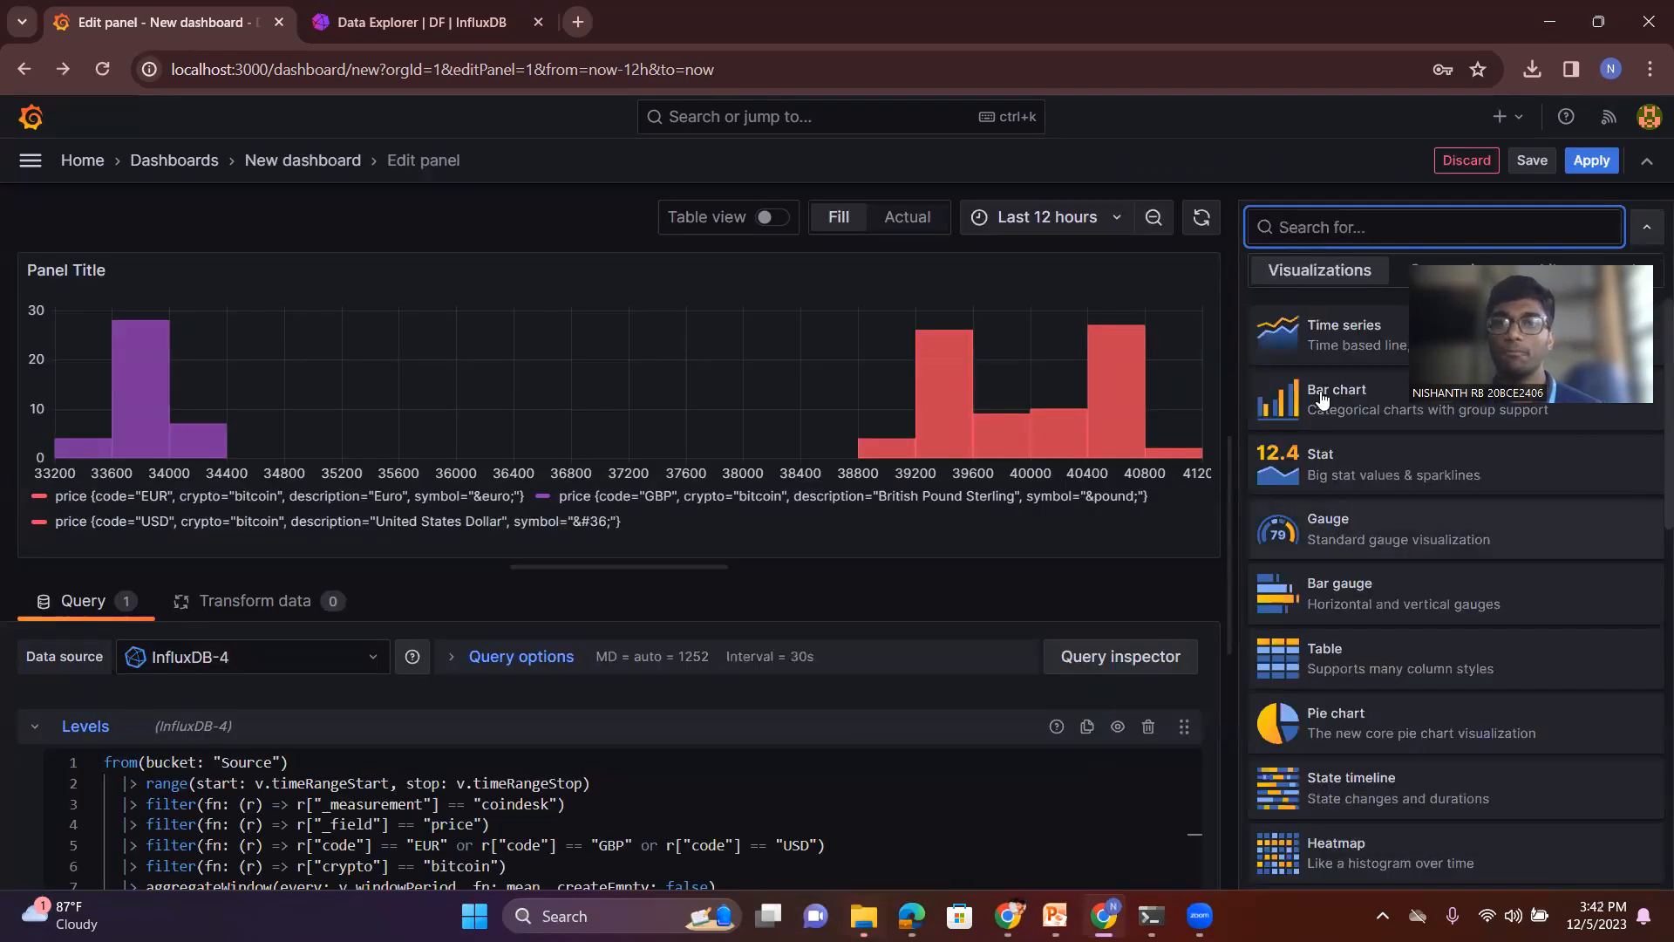
left_click(1333, 333)
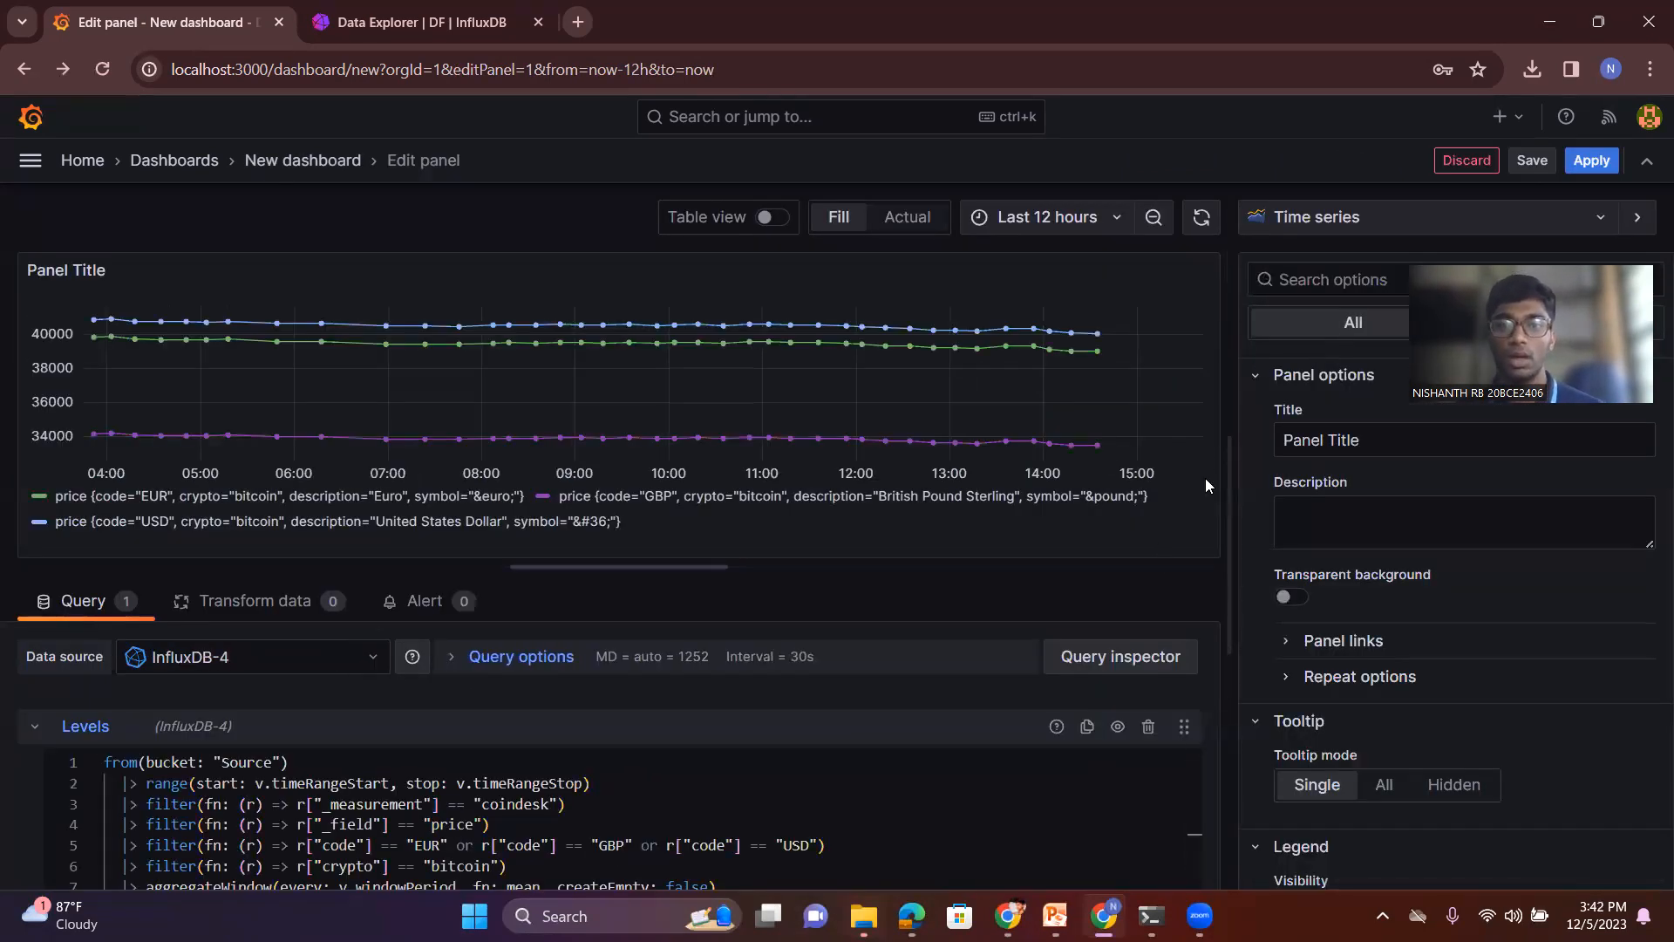
left_click(1591, 159)
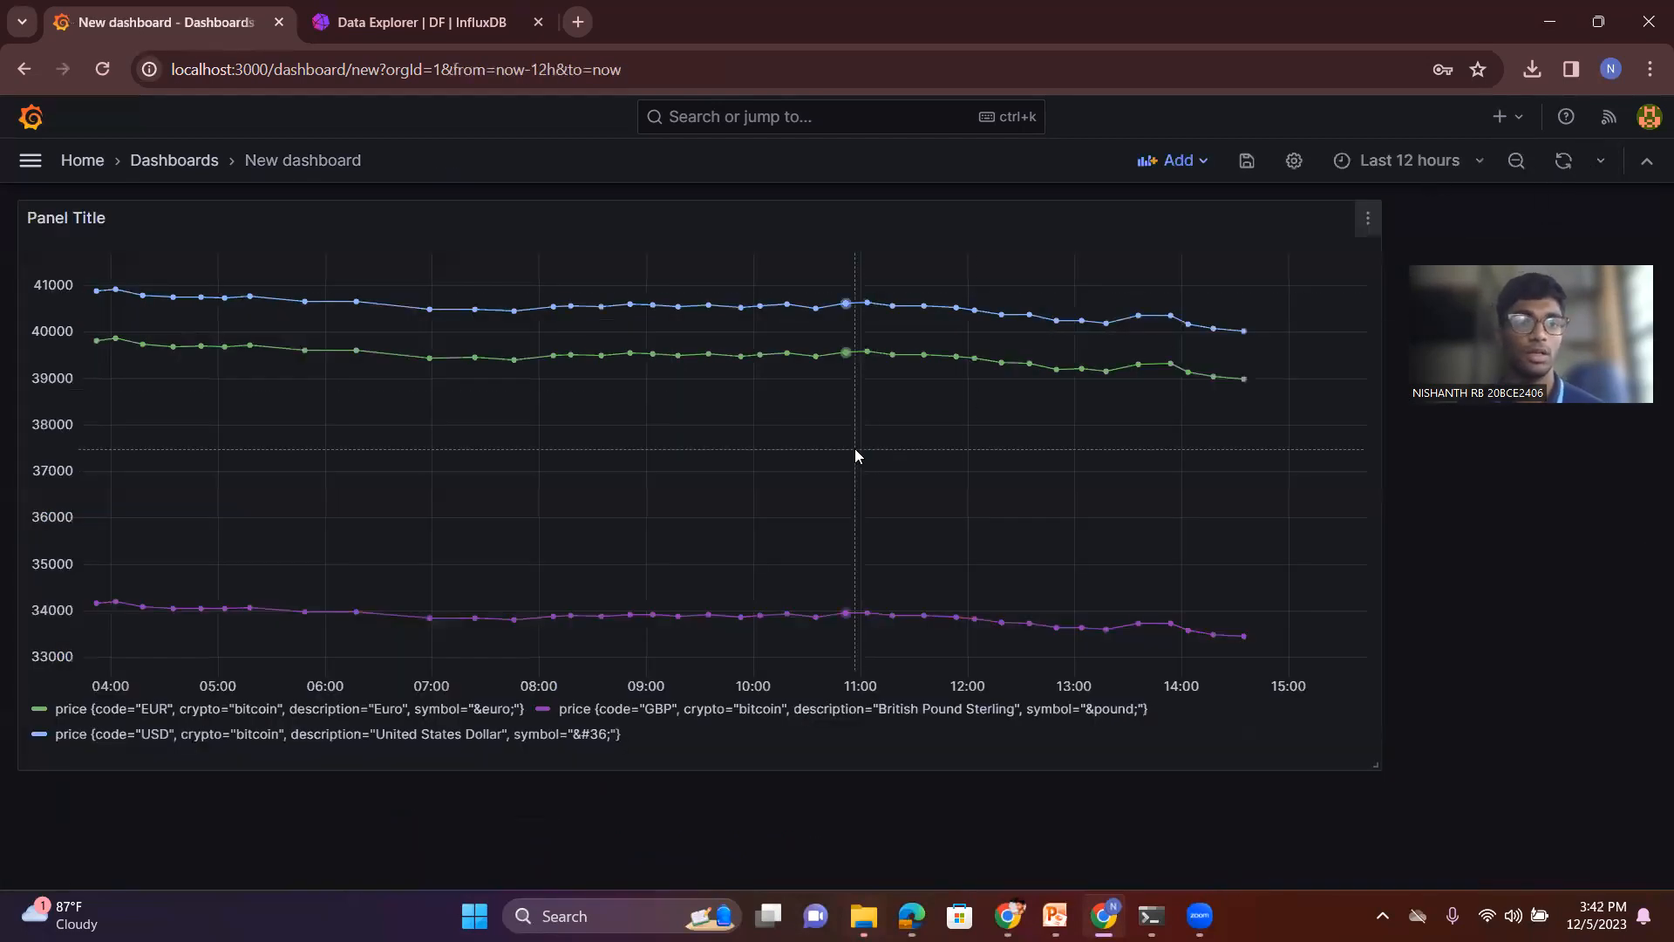
- View the dashboard's prices over the last 2 days, and set the time range to the last 6 hours
left_click(1412, 159)
left_click(1313, 567)
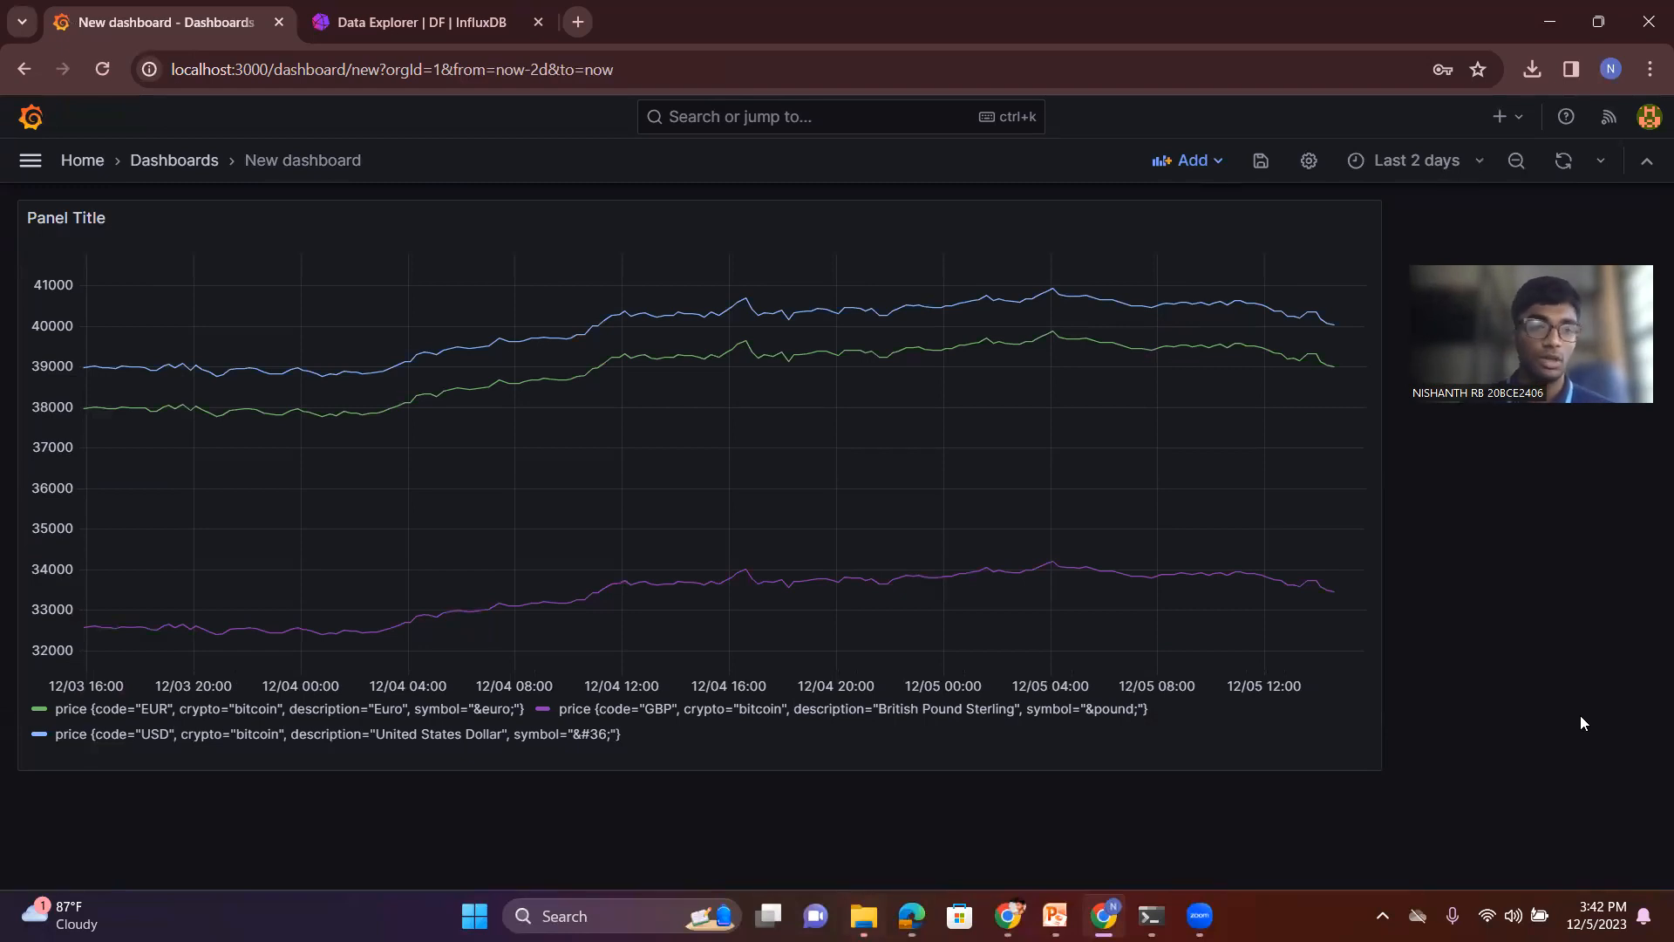
left_click(1403, 166)
left_click(1365, 447)
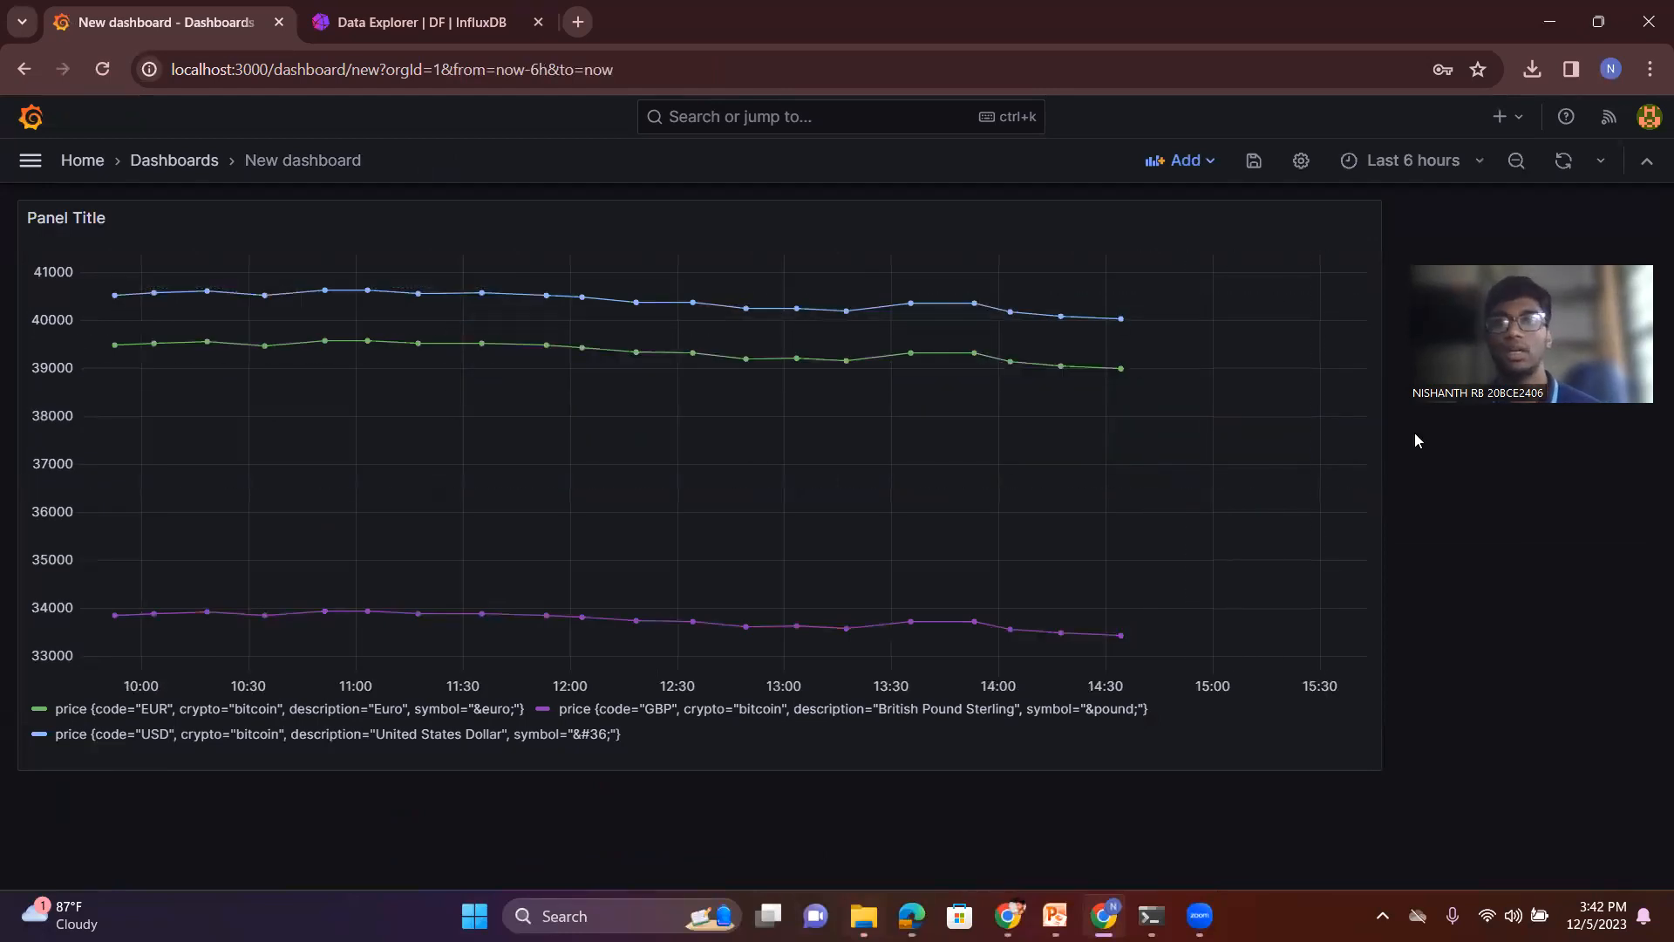
- Set the dashboard to refresh automatically every 5 seconds
left_click(1595, 164)
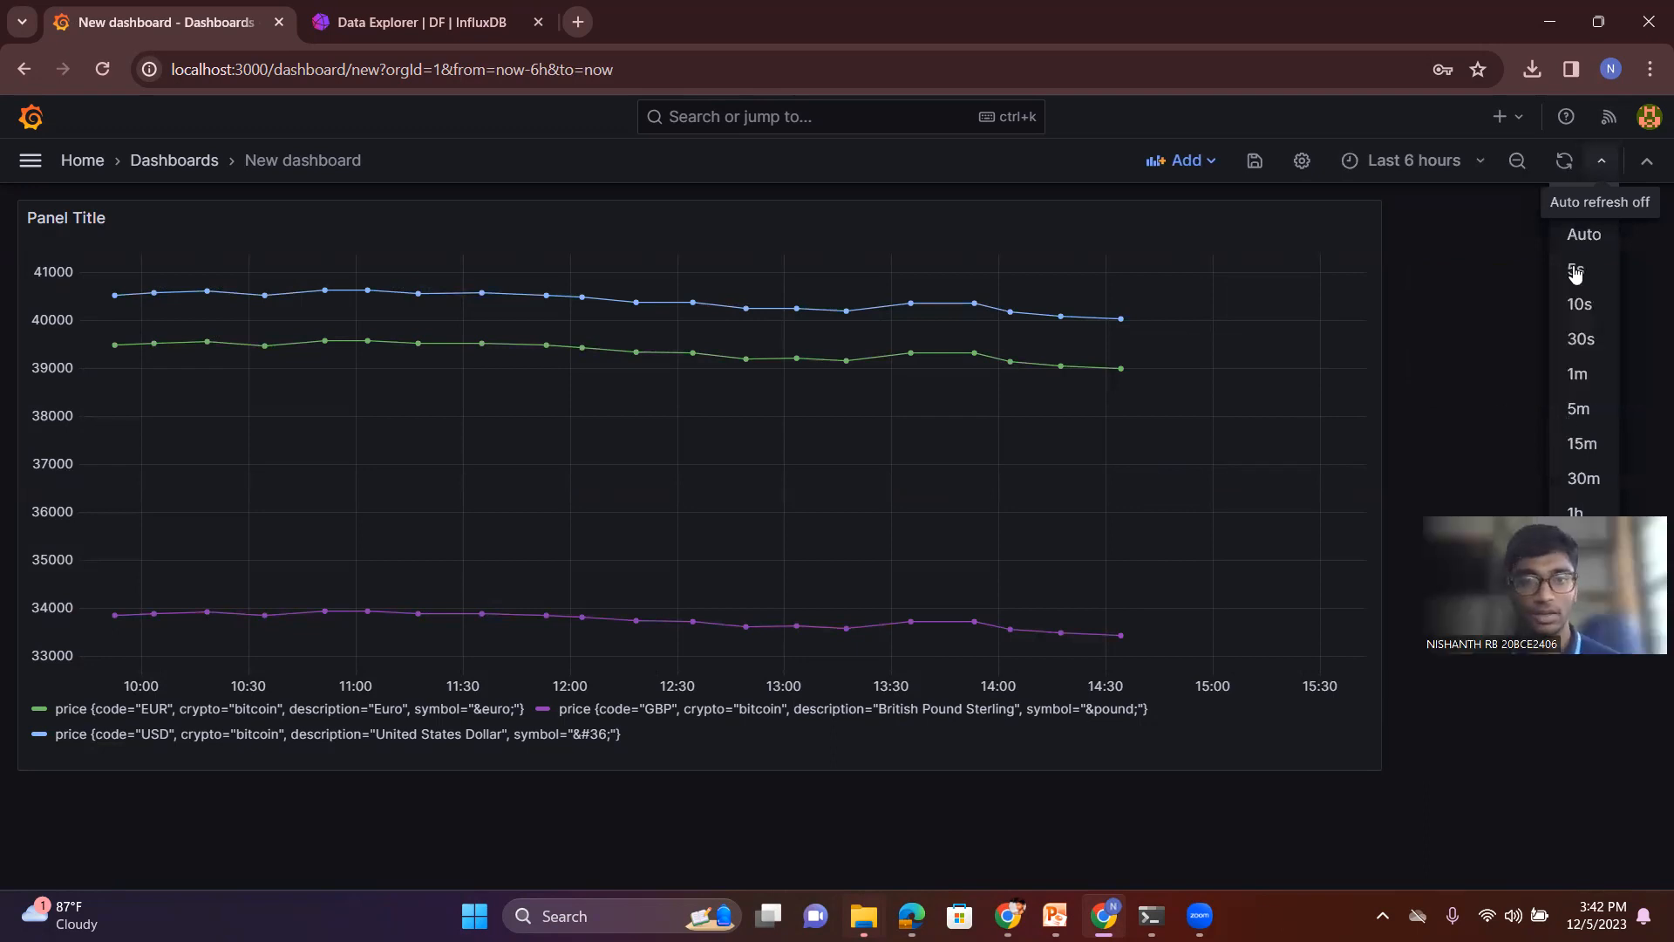
left_click(1575, 270)
mouse_move(1166, 323)
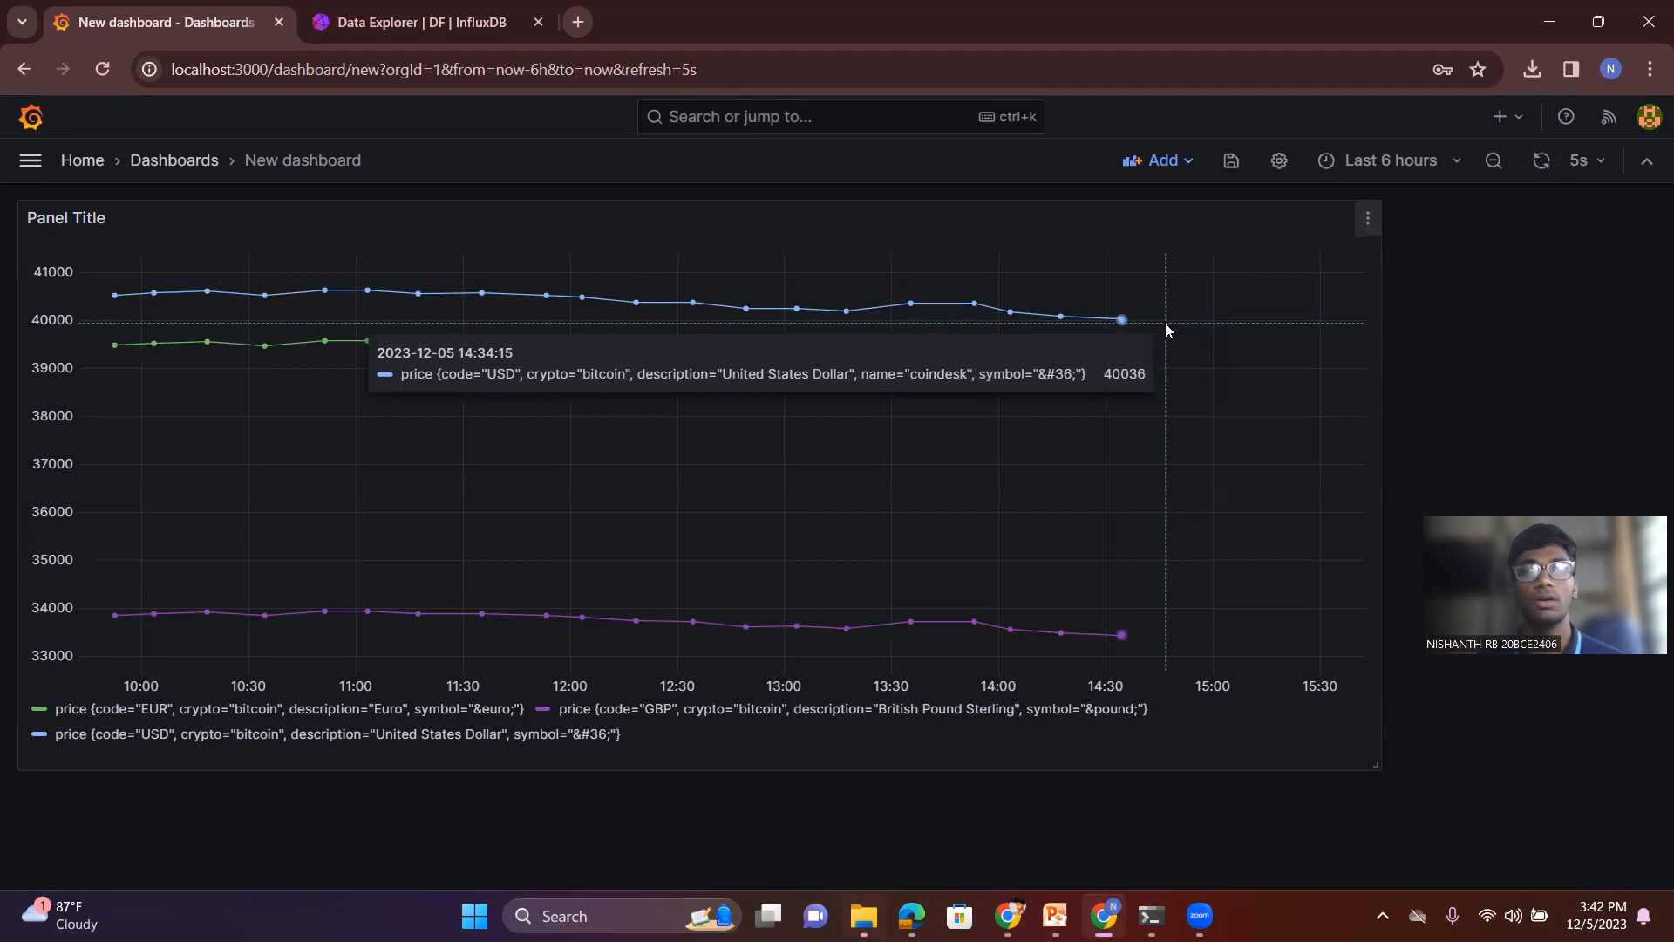